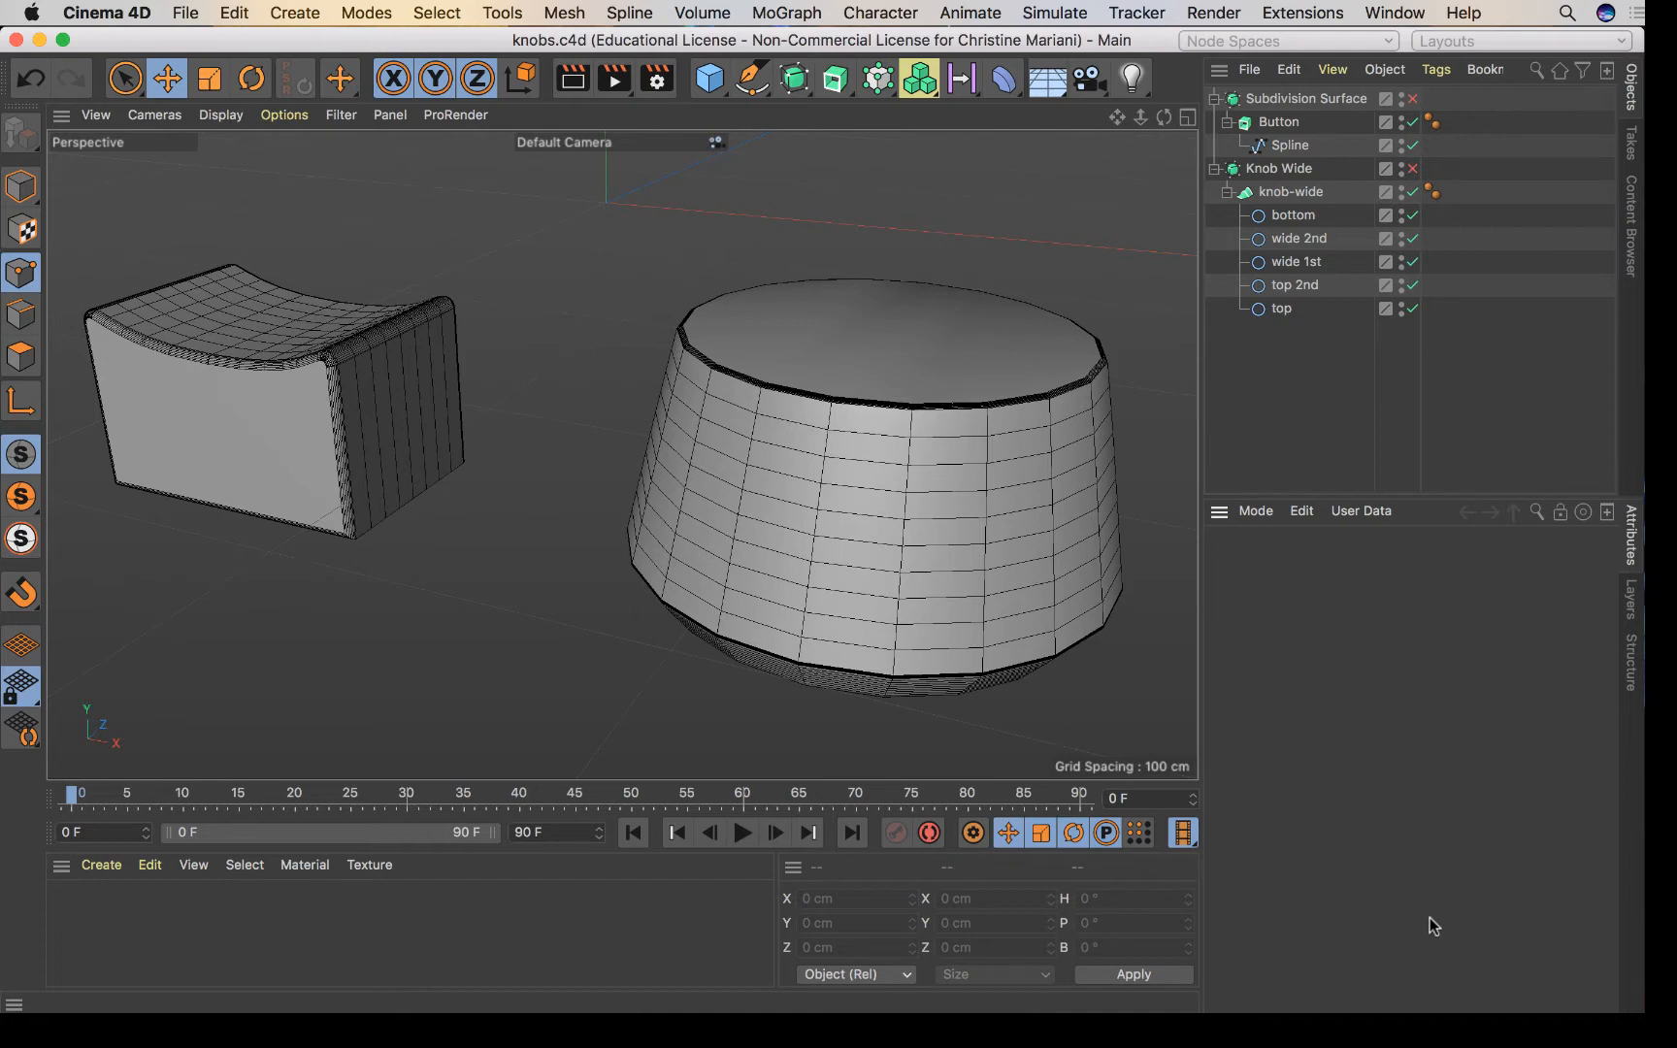
pyautogui.click(828, 82)
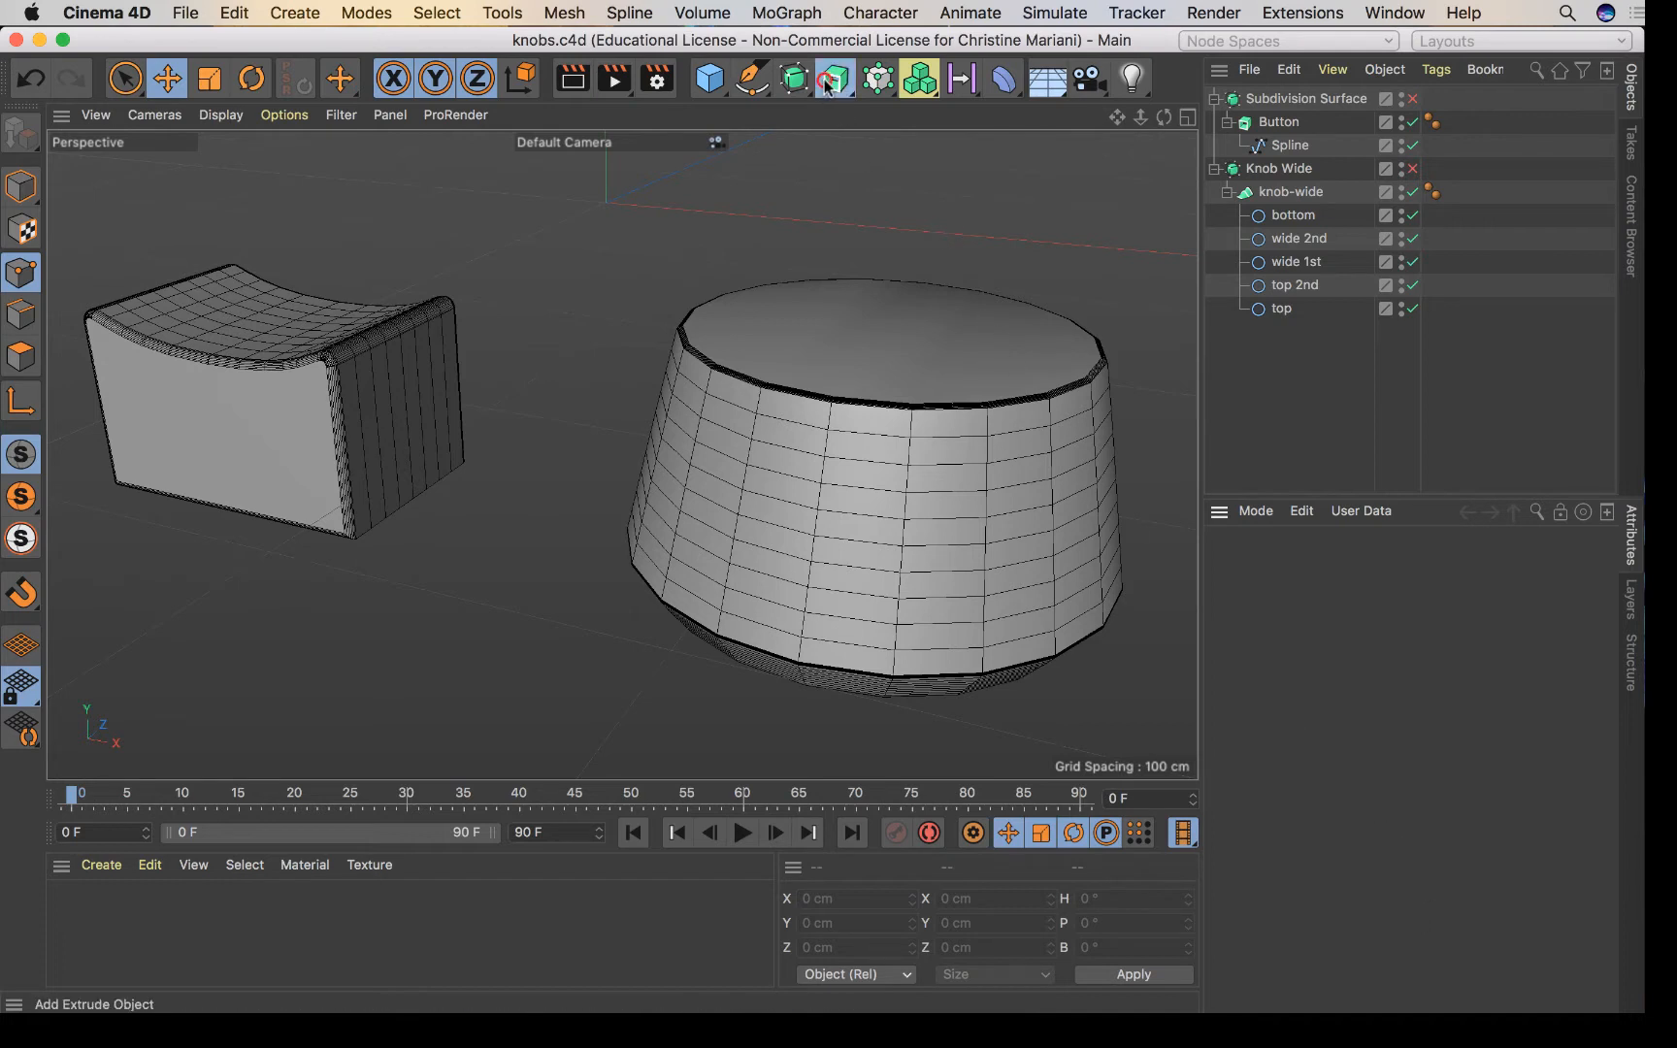
pyautogui.click(793, 79)
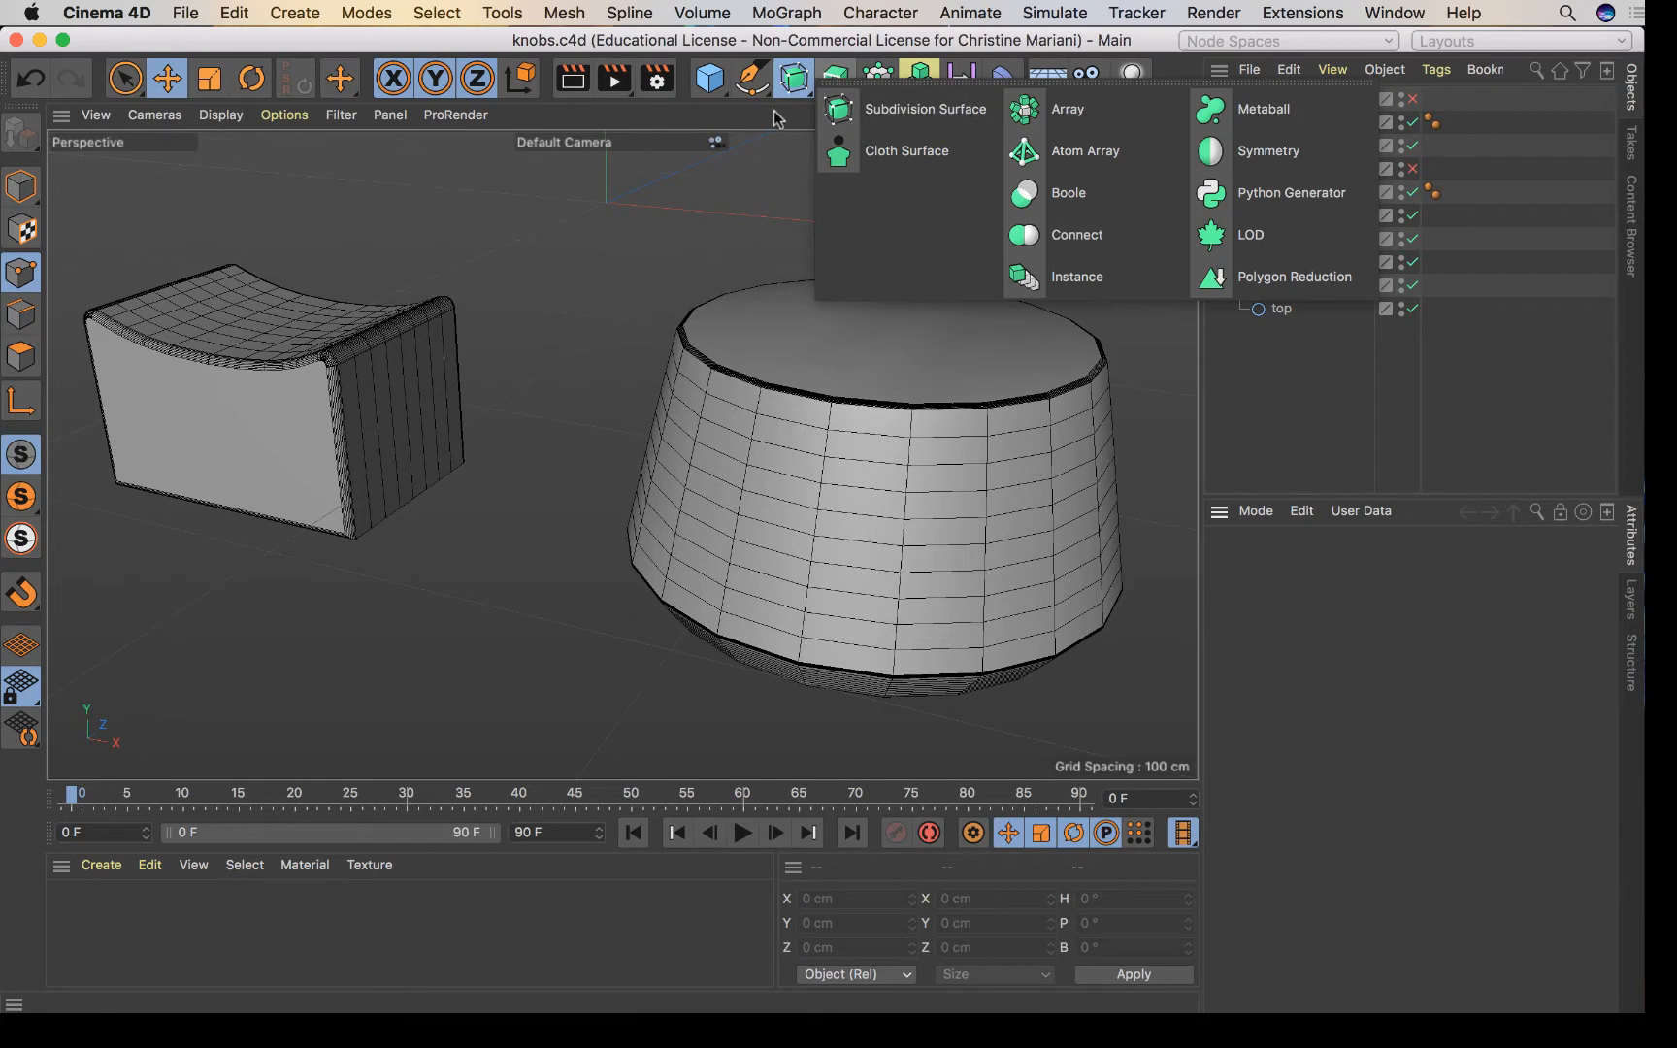
pyautogui.moveTo(775, 111); pyautogui.dragTo(662, 103)
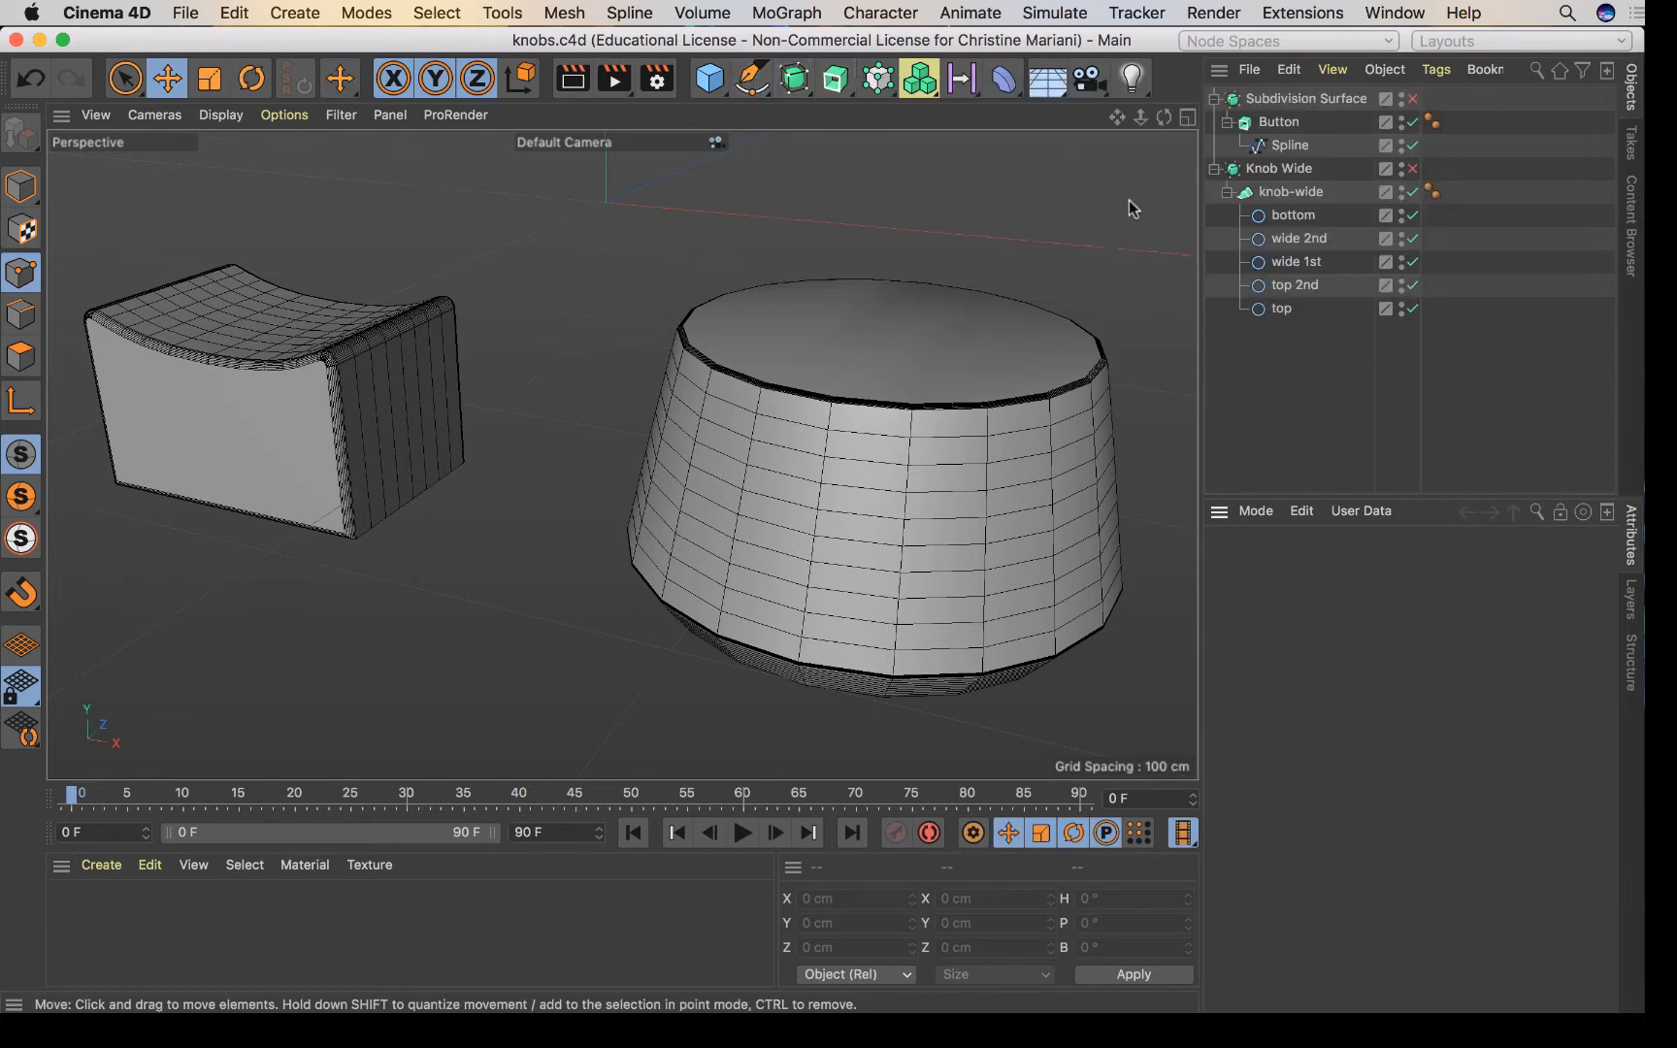
# Inspect the settings of the Knob Wide subdivision surface and its knob-wide loft, and render the view with subdivision off.
pyautogui.click(1259, 172)
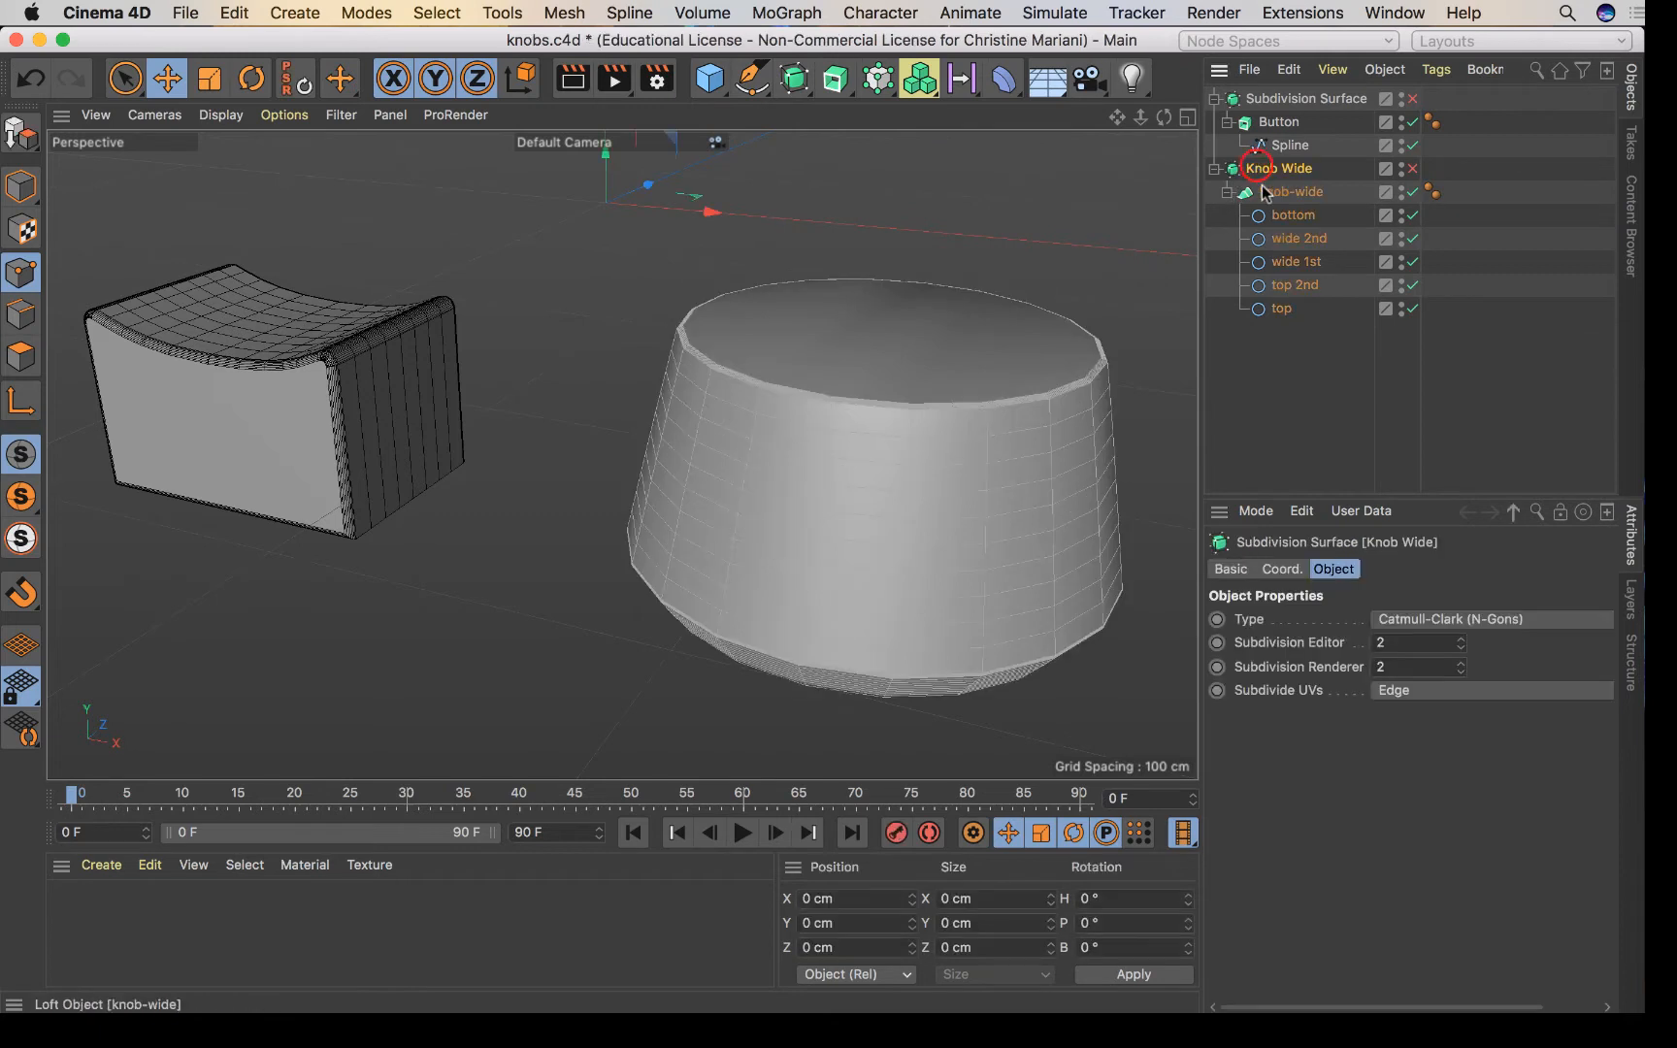
pyautogui.click(1291, 192)
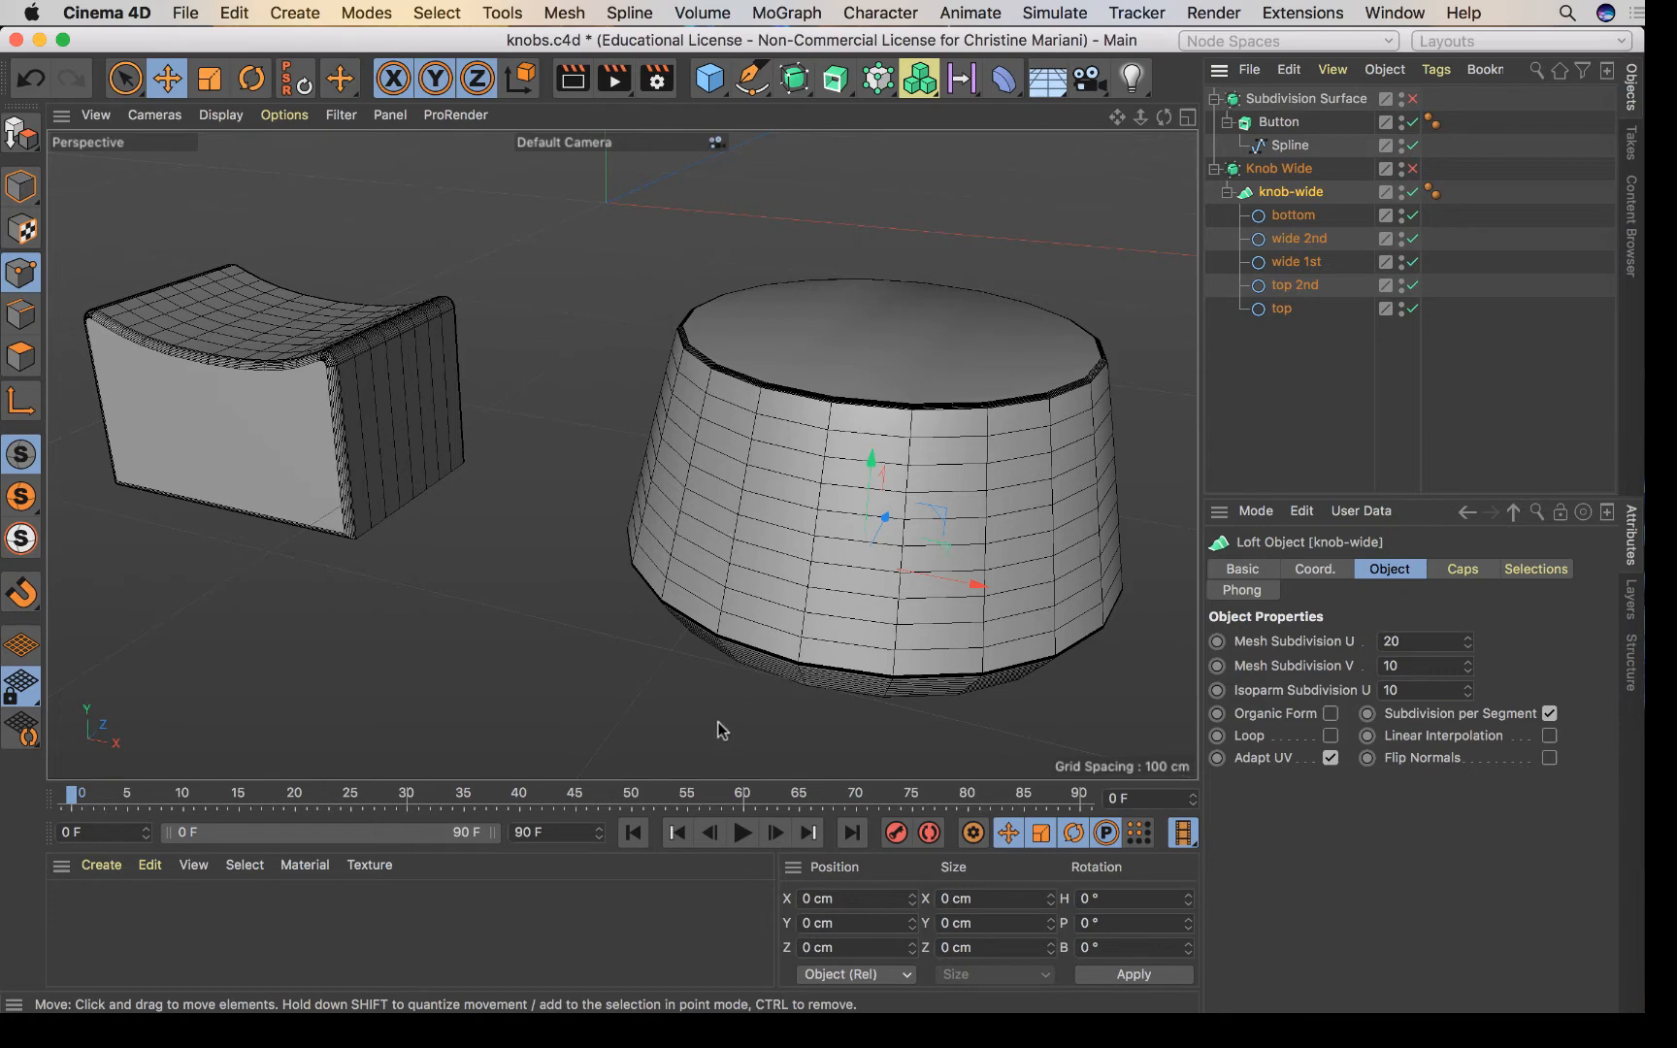
pyautogui.click(573, 79)
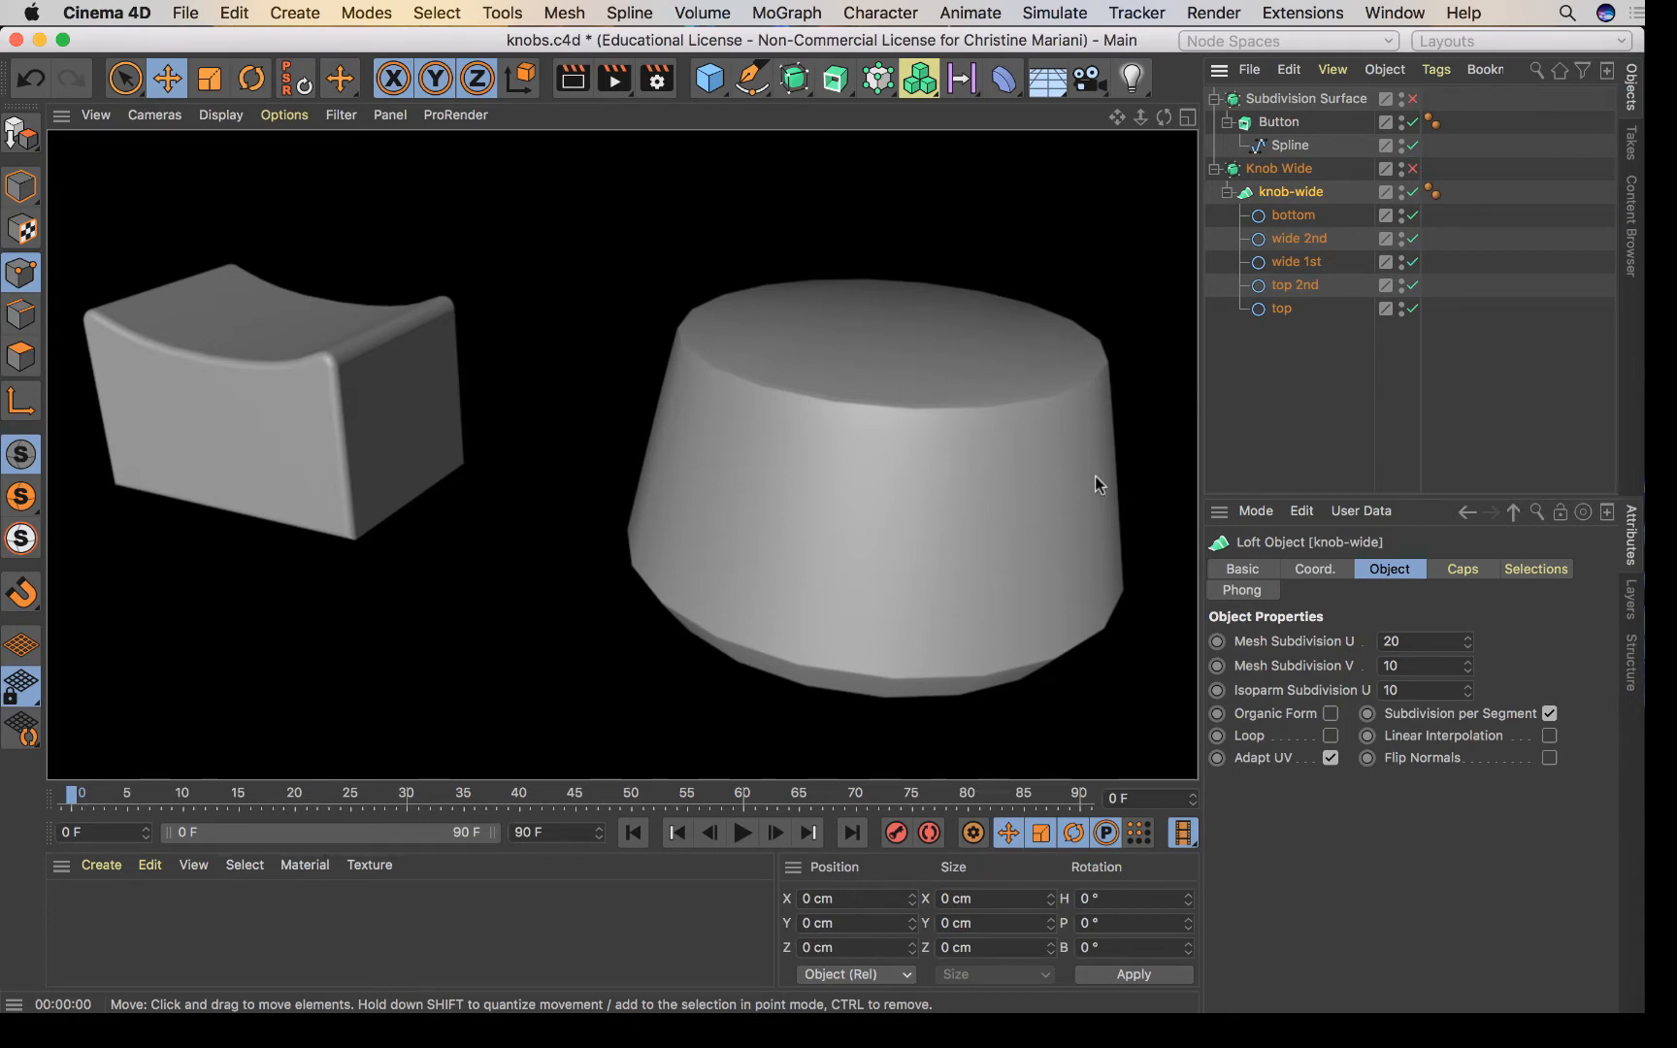
pyautogui.click(1292, 170)
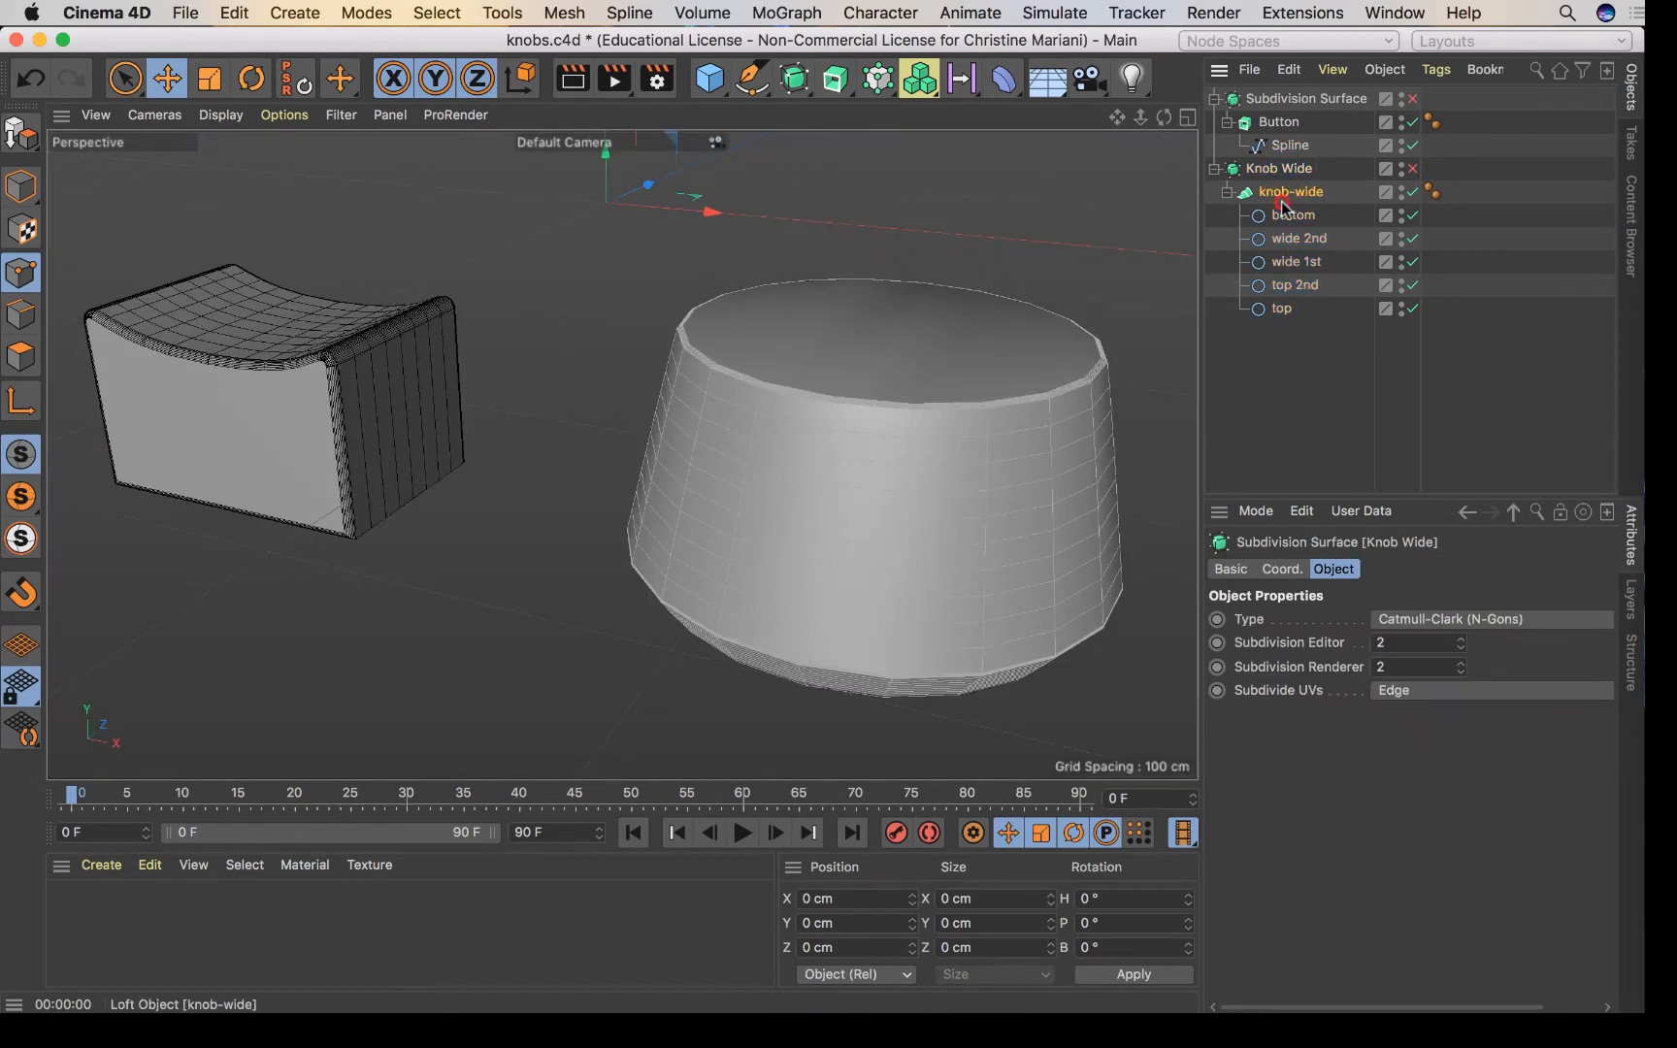
pyautogui.click(1283, 194)
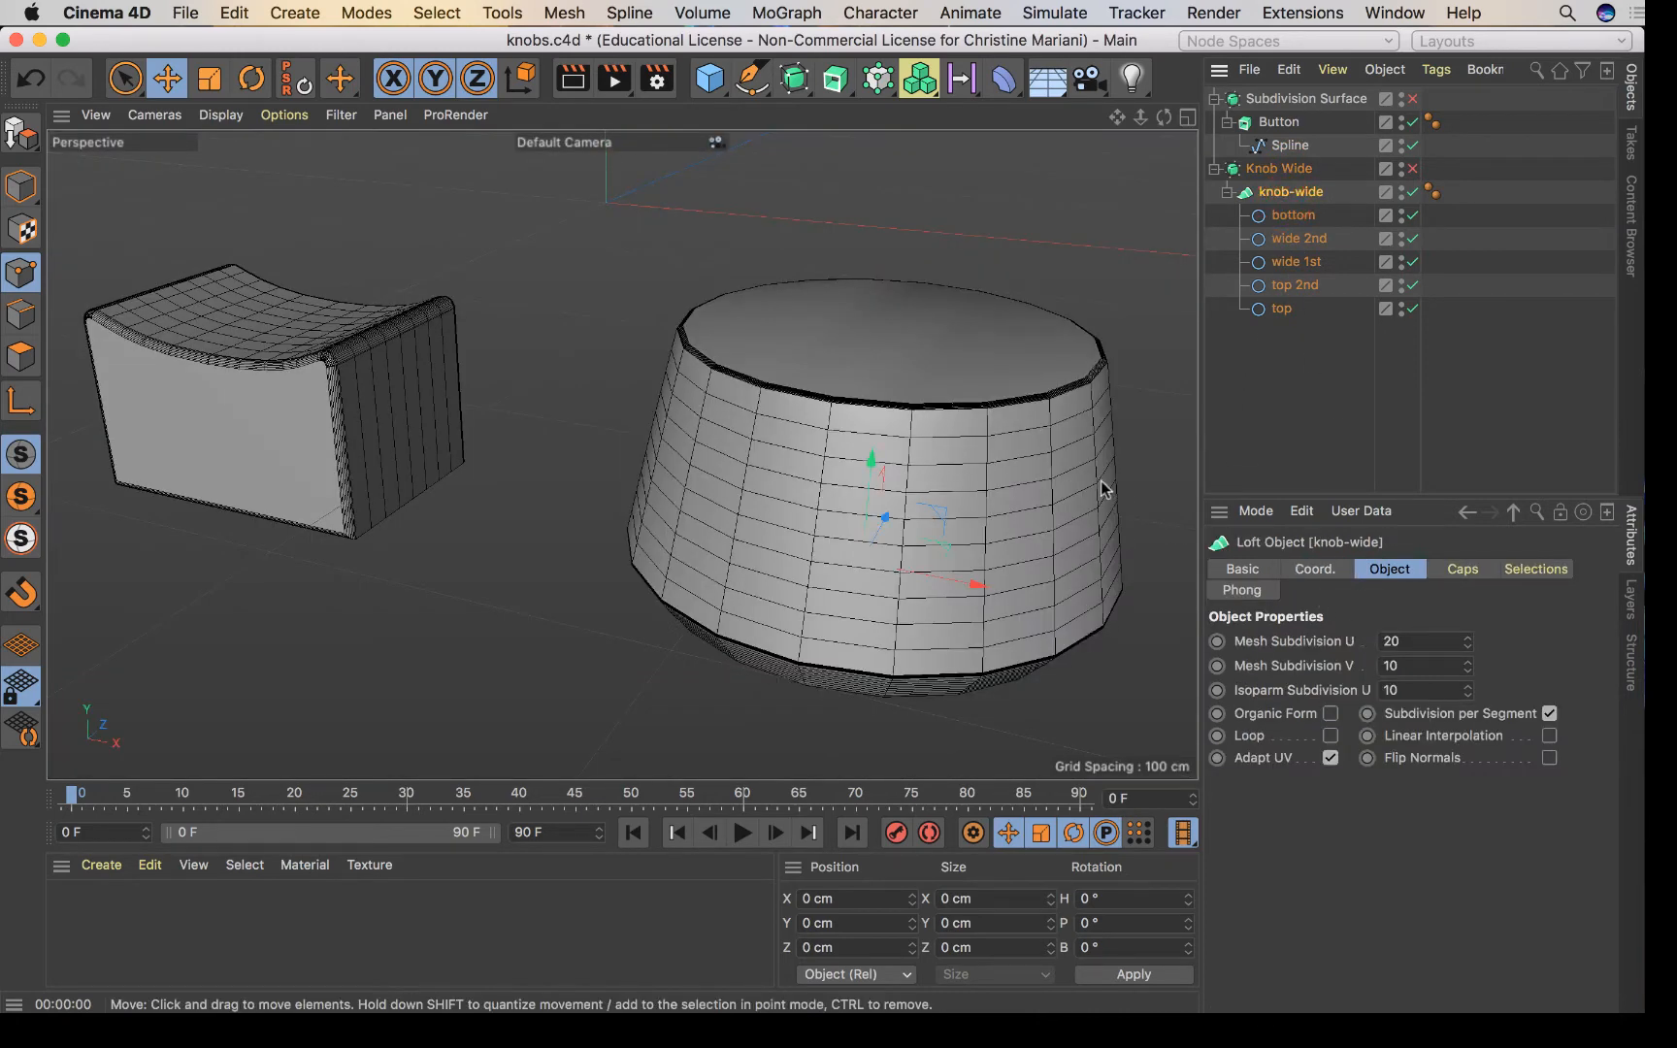
# Disable the knob-wide loft and its circle splines, re-enable the circles from top to bottom, and turn the loft back on.
pyautogui.click(1409, 189)
pyautogui.moveTo(1412, 216); pyautogui.dragTo(1411, 322)
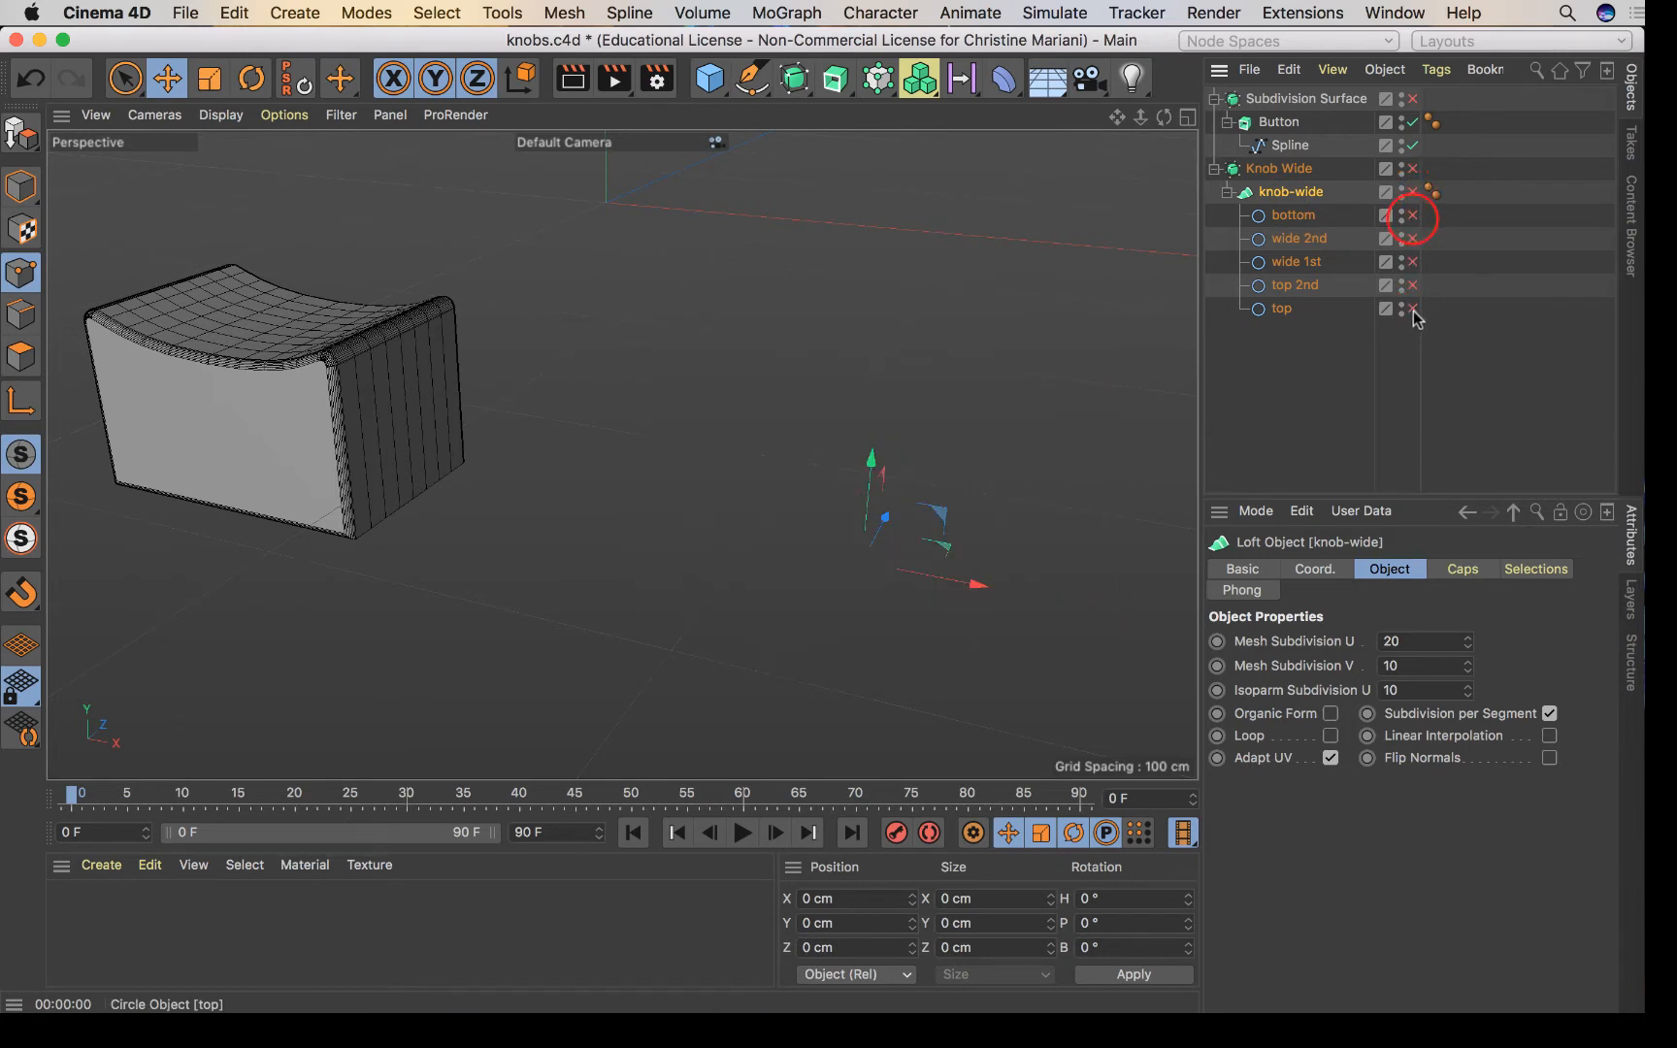
pyautogui.click(1413, 311)
pyautogui.click(1412, 285)
pyautogui.click(1412, 262)
pyautogui.click(1412, 239)
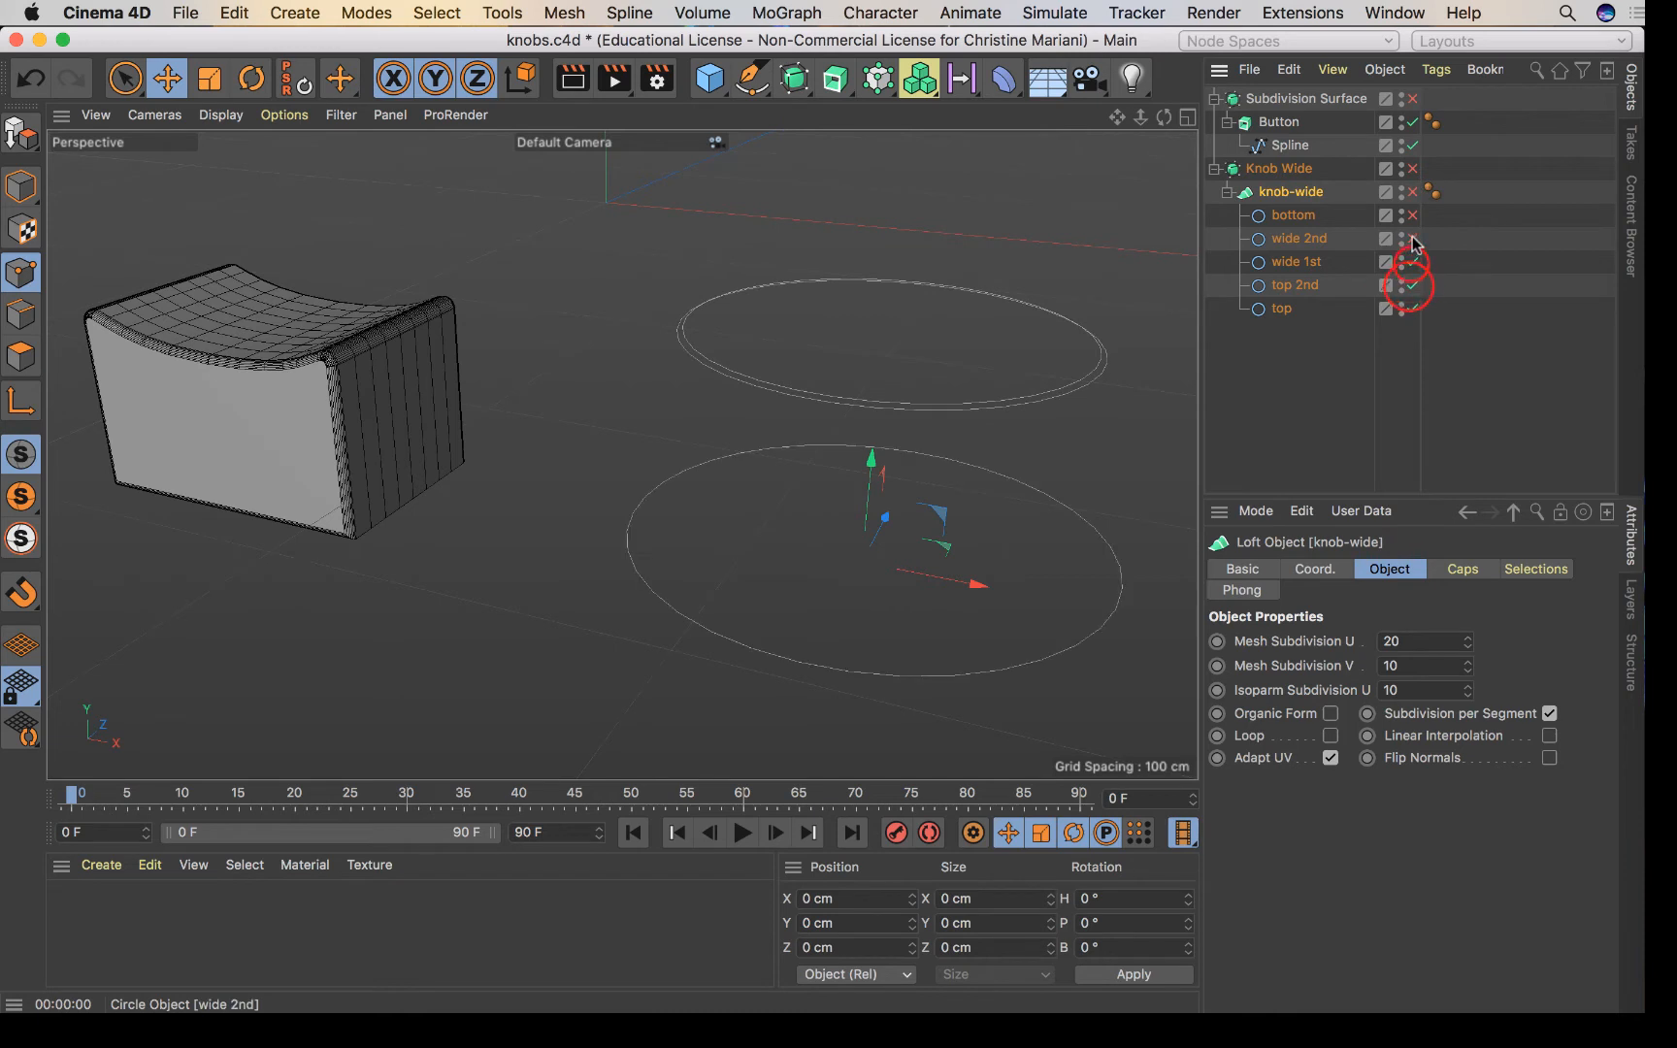
pyautogui.click(1412, 216)
pyautogui.click(1412, 192)
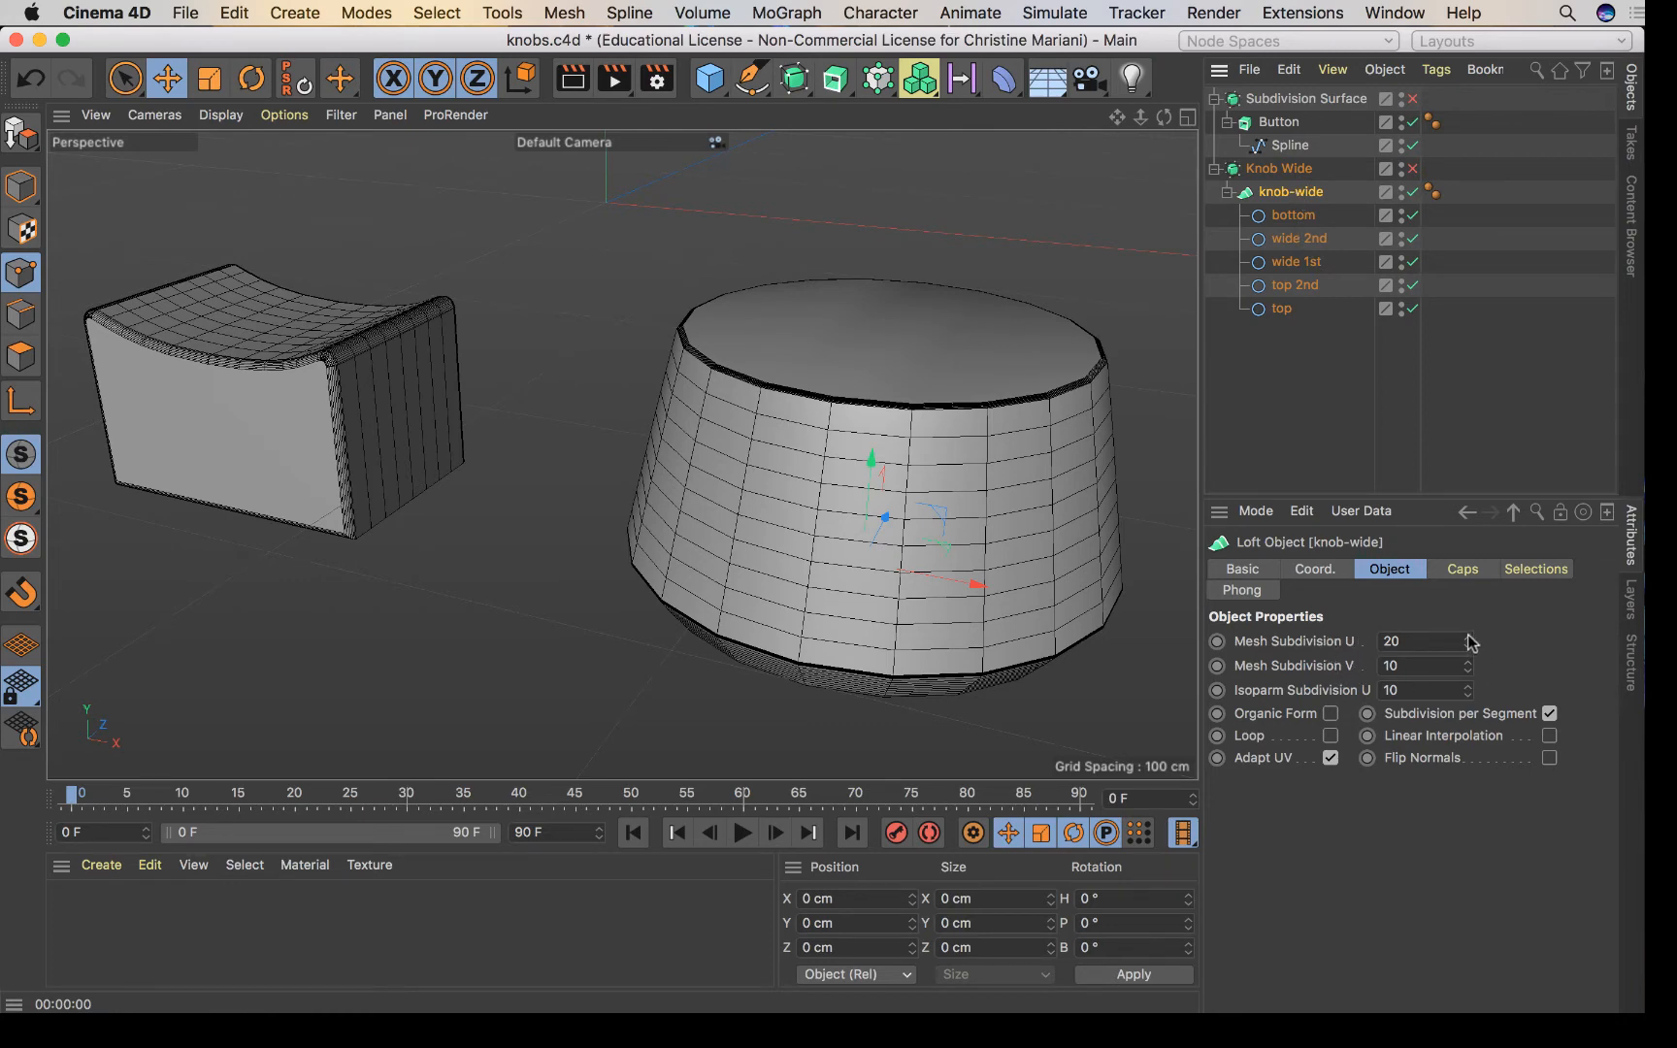
# Try a Mesh Subdivision U of 209 on the knob-wide loft and undo the change.
pyautogui.moveTo(1471, 642); pyautogui.dragTo(1467, 641)
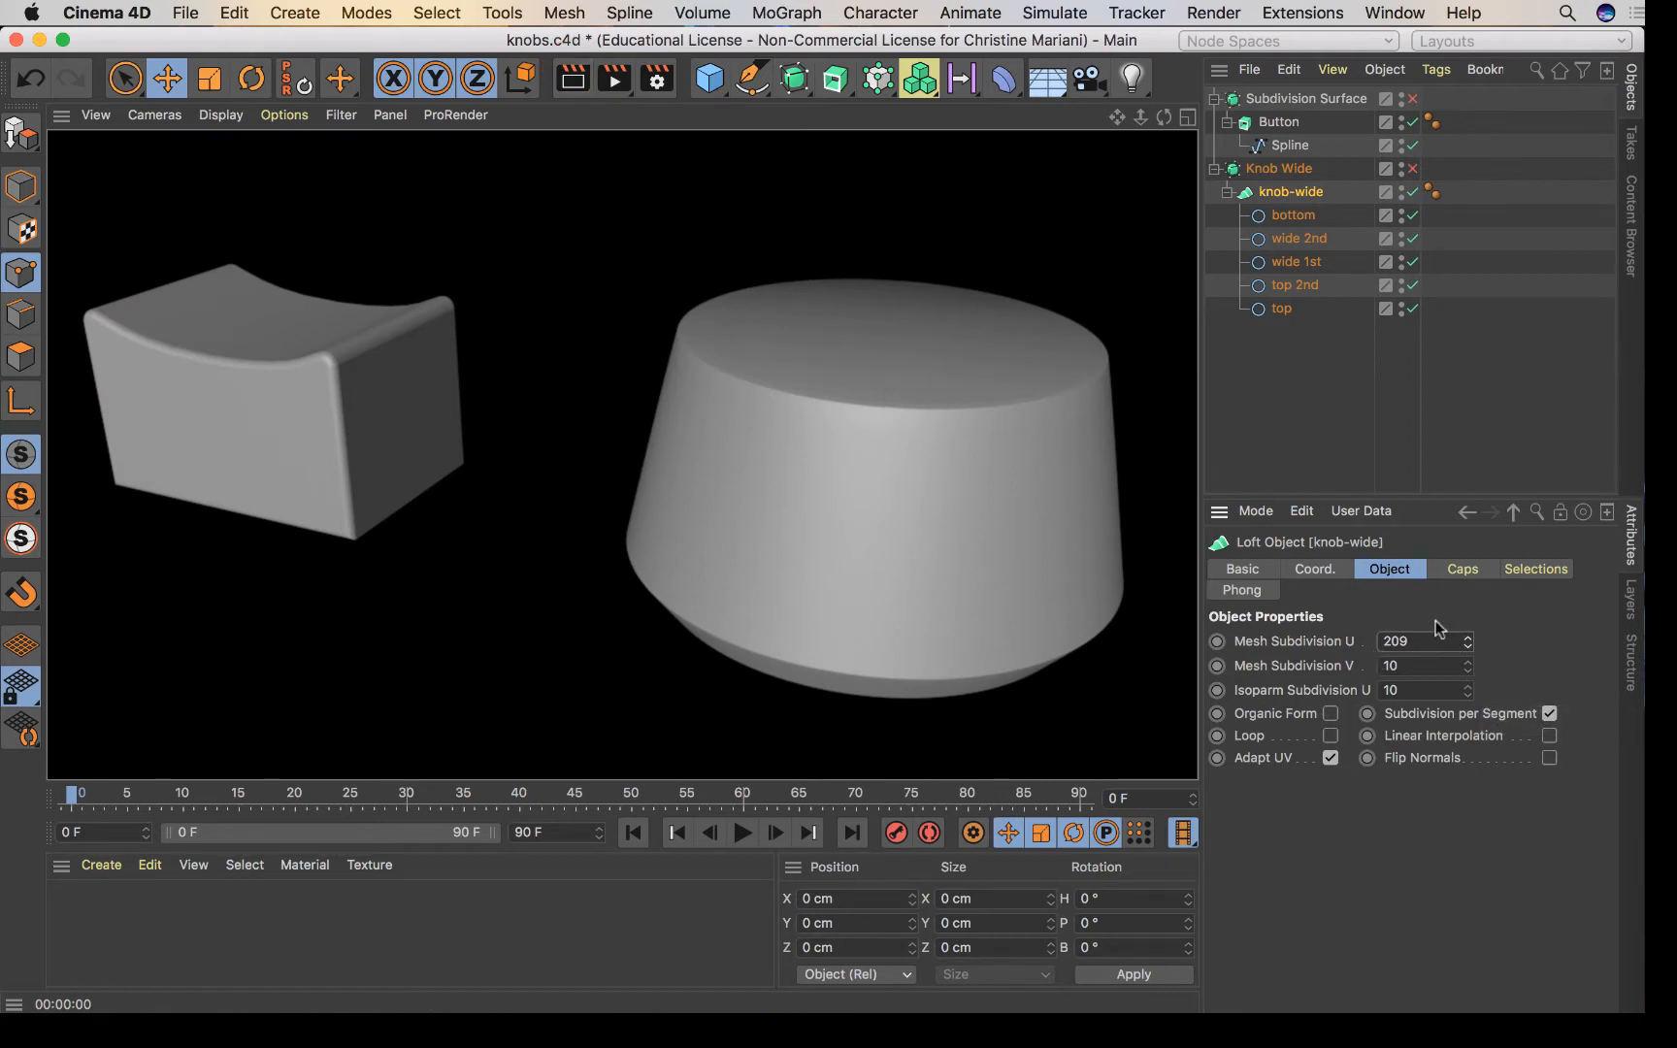
pyautogui.press('super+z')
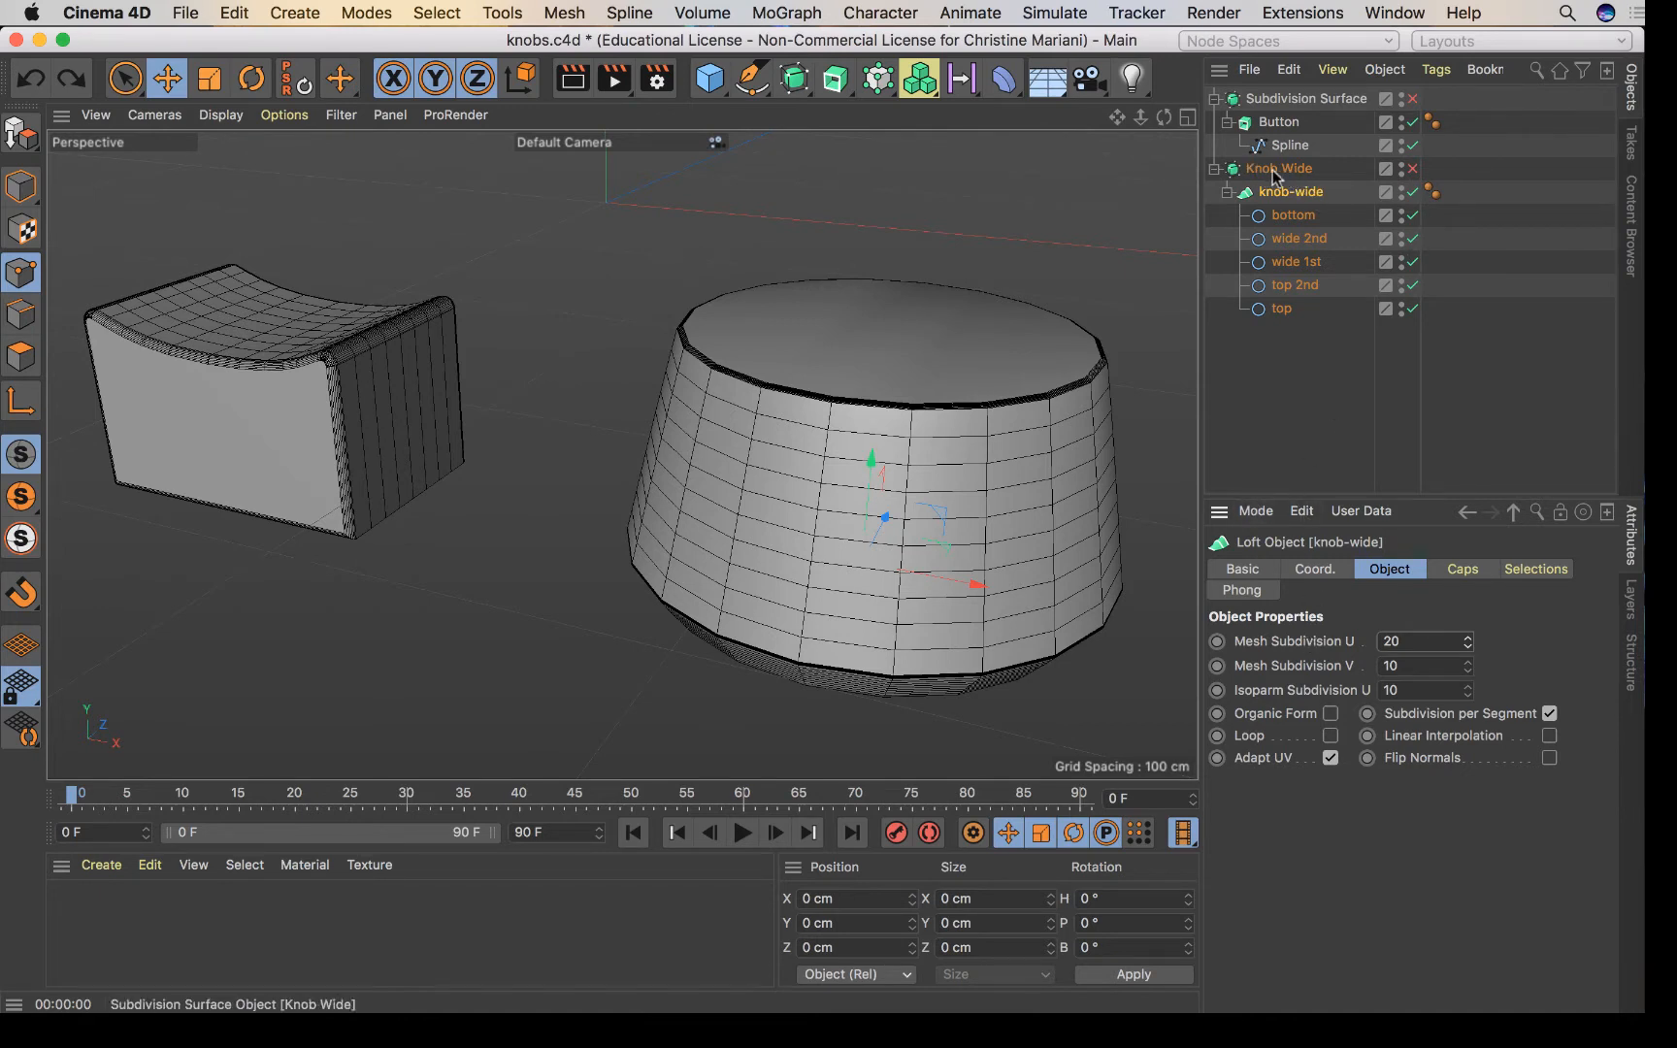
# Enable the Knob Wide subdivision surface, render the view to check the smoothing, and disable it again.
pyautogui.click(1413, 170)
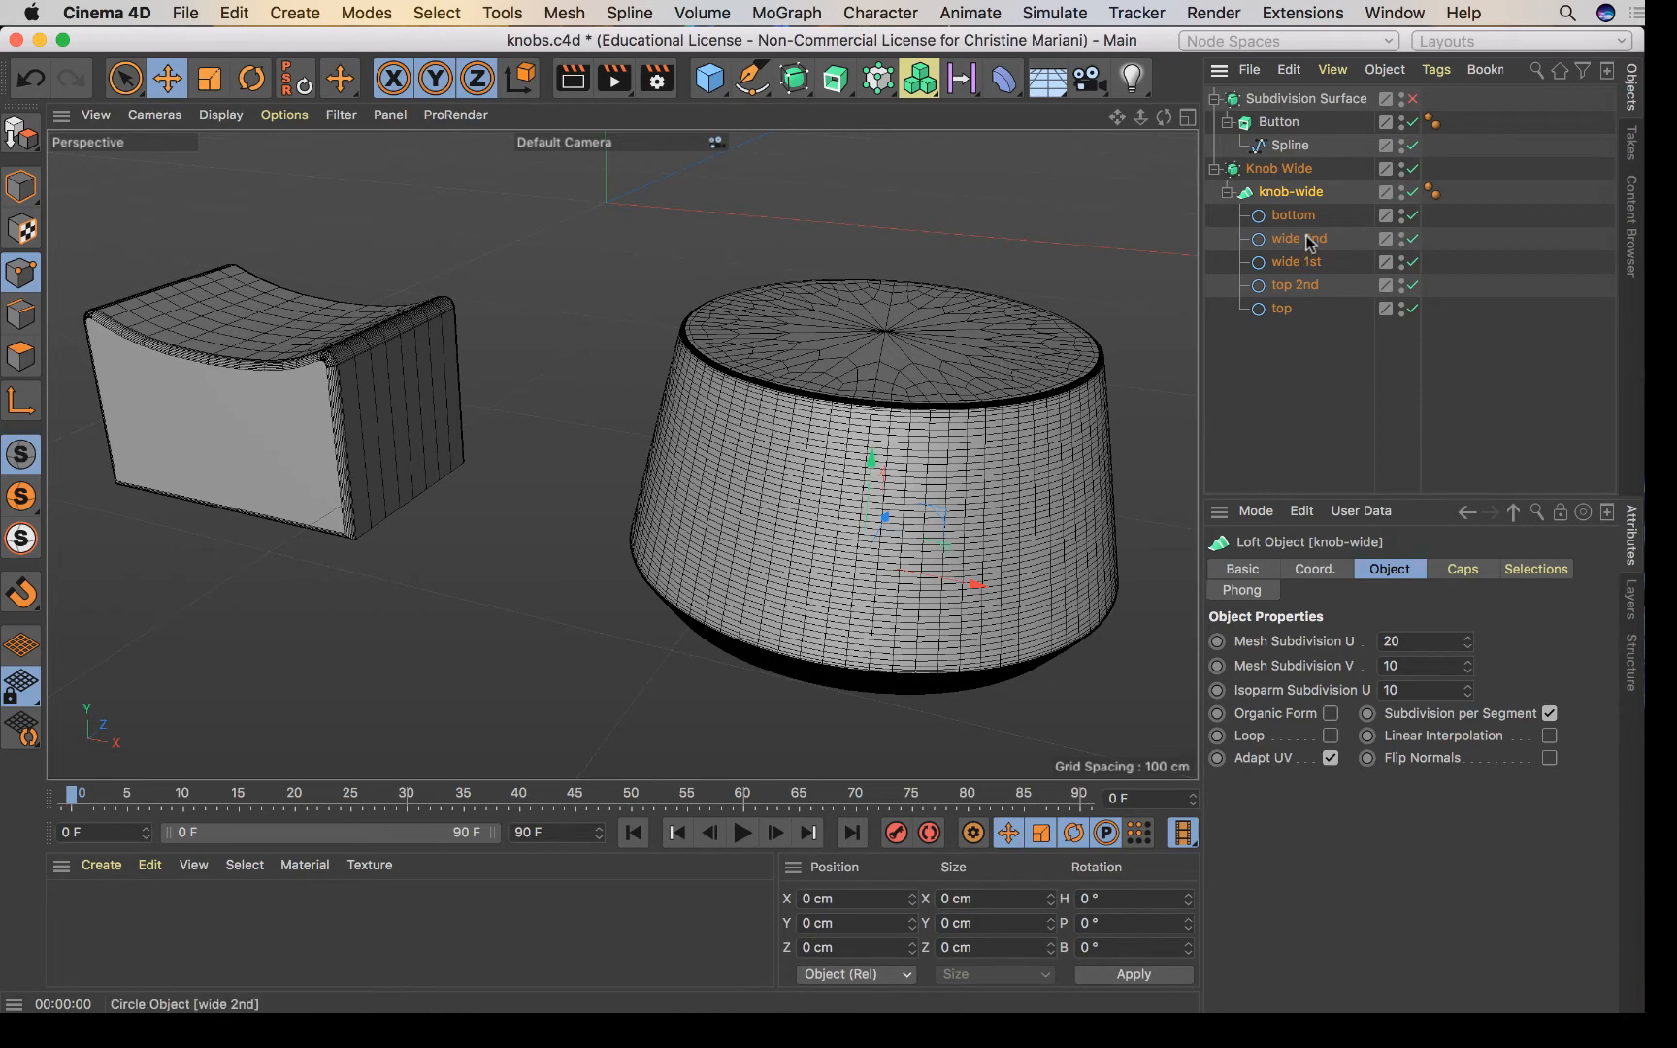
pyautogui.click(1413, 171)
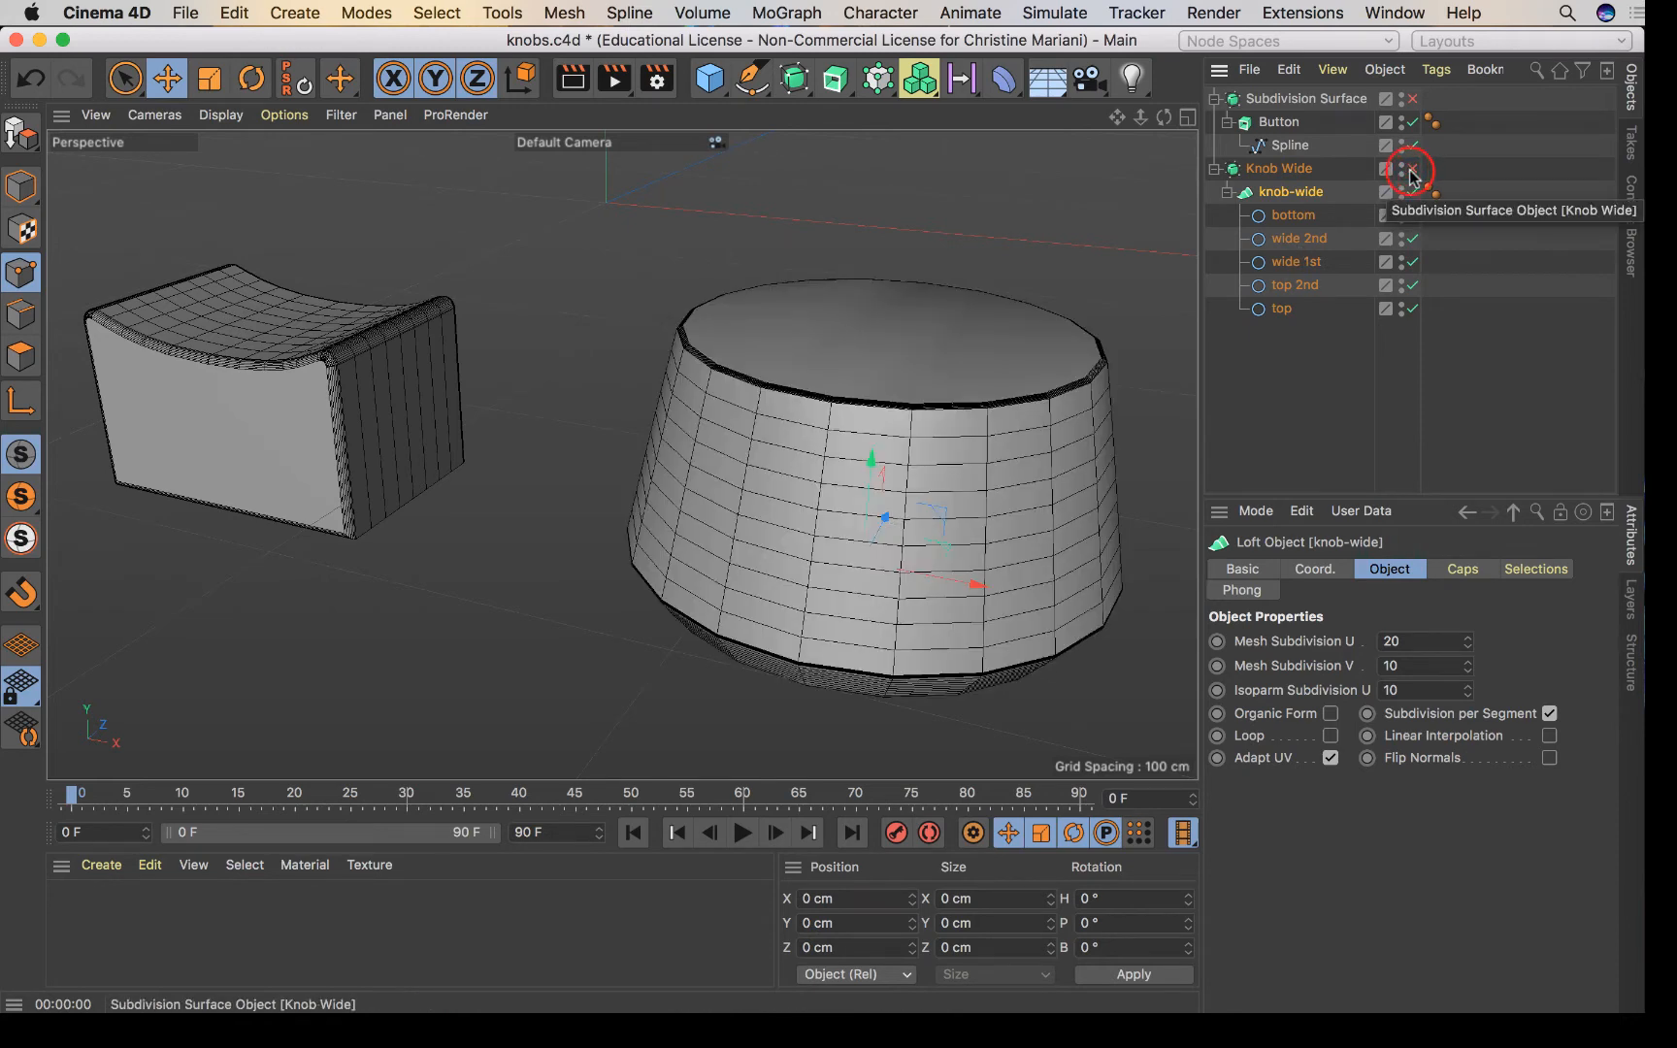
pyautogui.click(1413, 171)
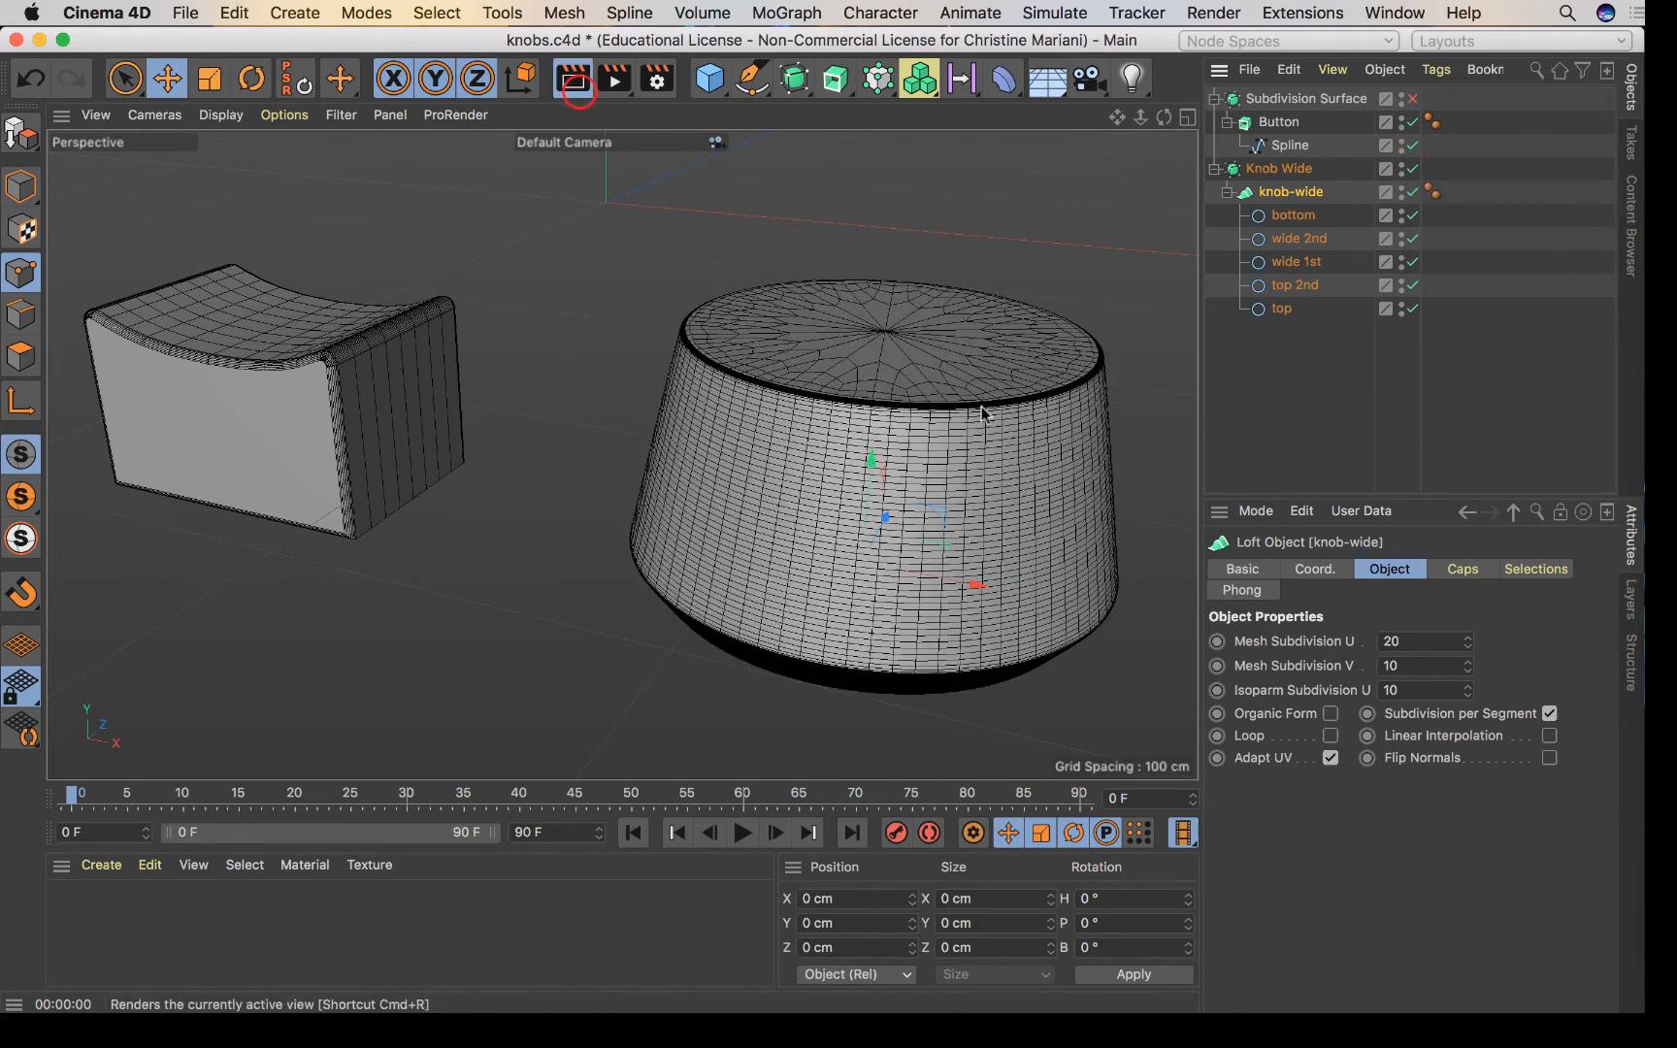
pyautogui.click(578, 83)
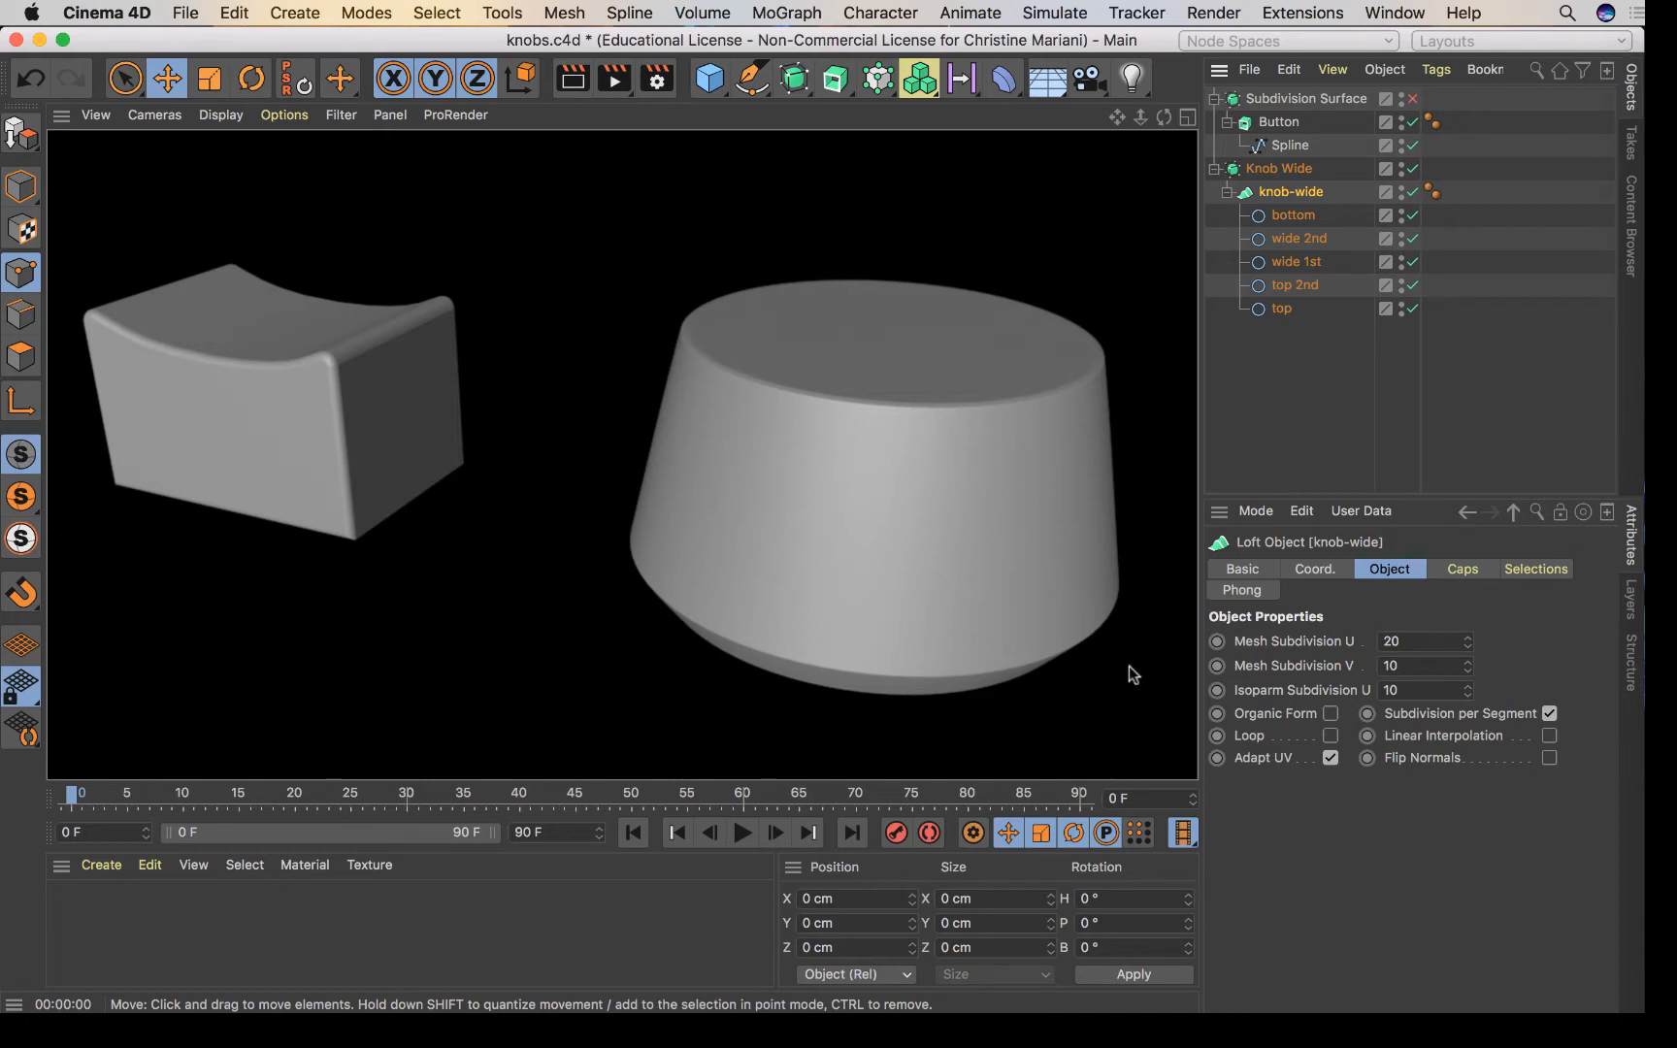
pyautogui.click(1292, 166)
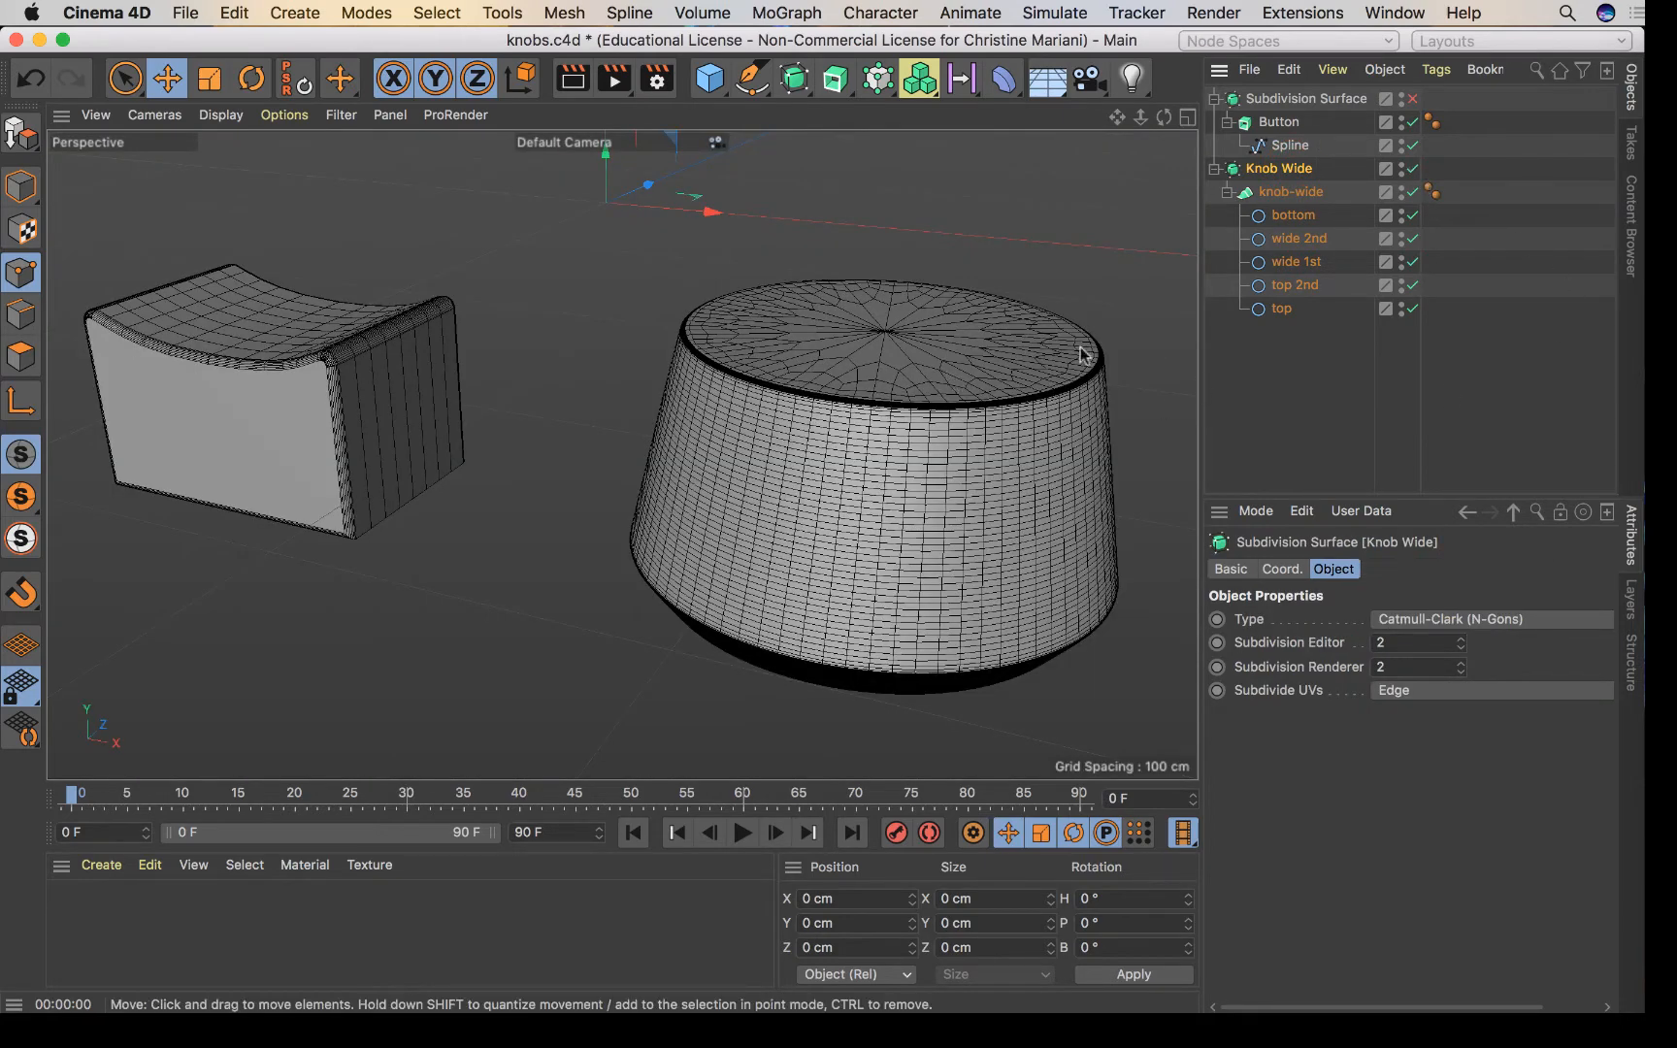
pyautogui.click(1412, 170)
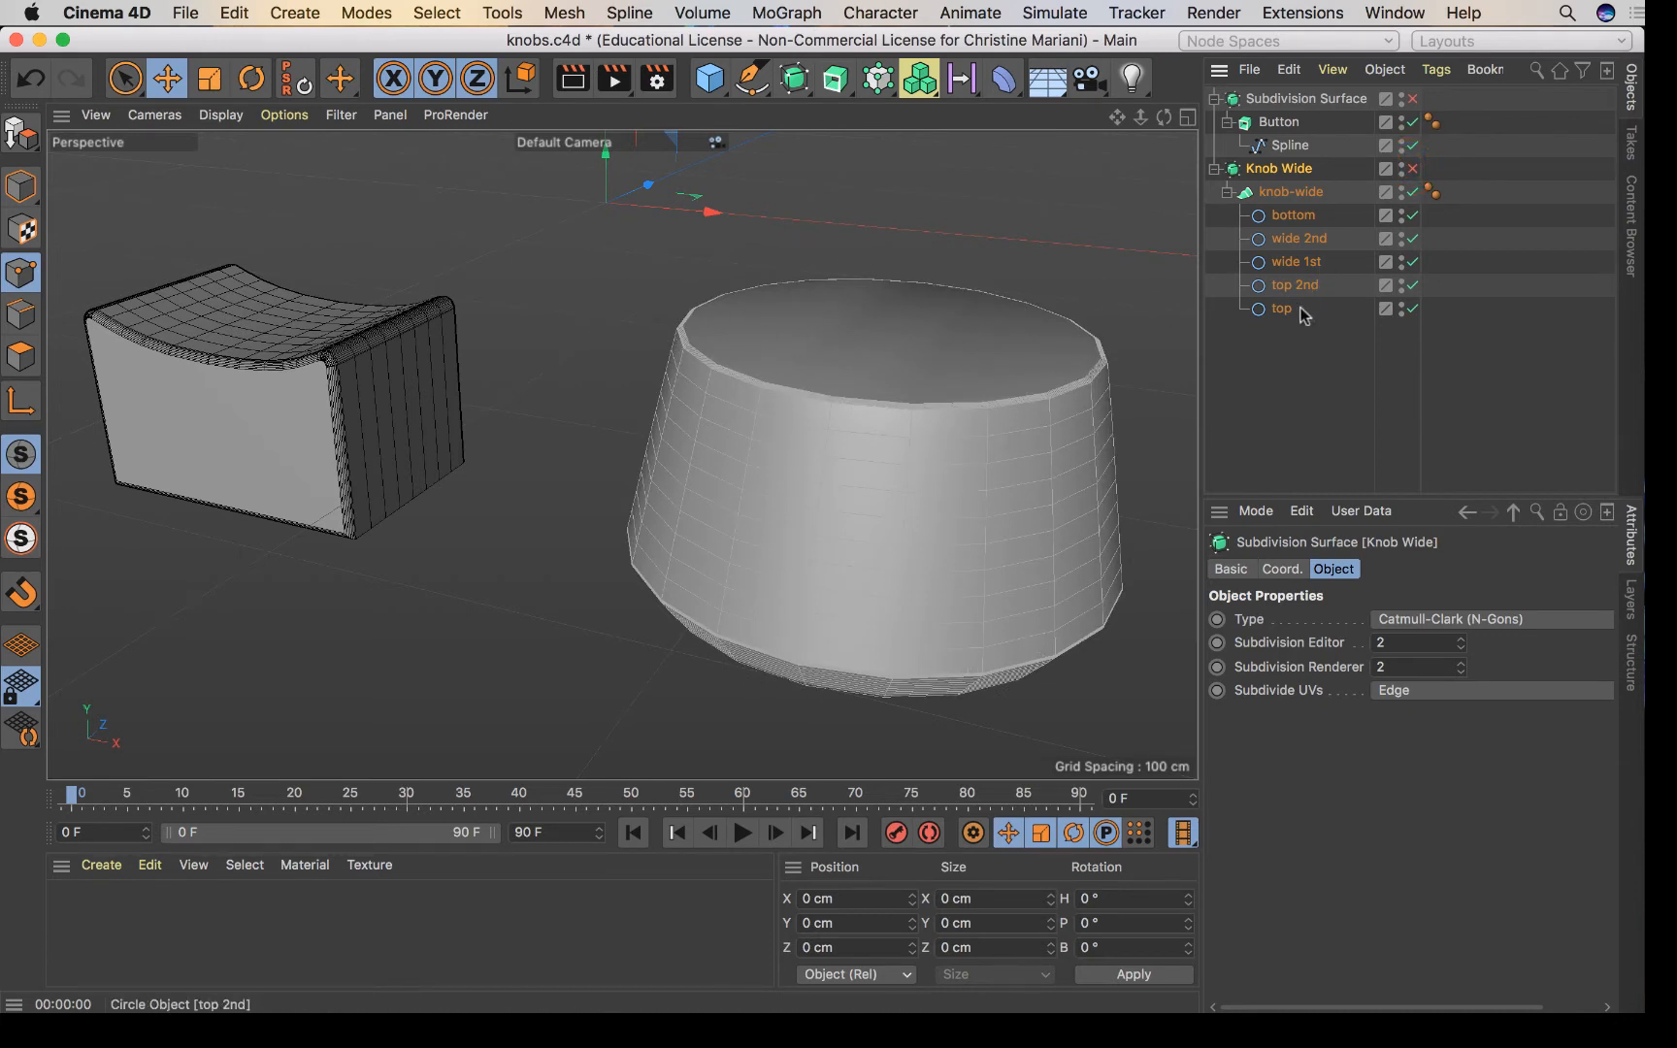
# Clear the selection and toggle the Knob Wide subdivision surface on and off to compare the knob's wireframe density.
pyautogui.click(283, 115)
pyautogui.moveTo(222, 114)
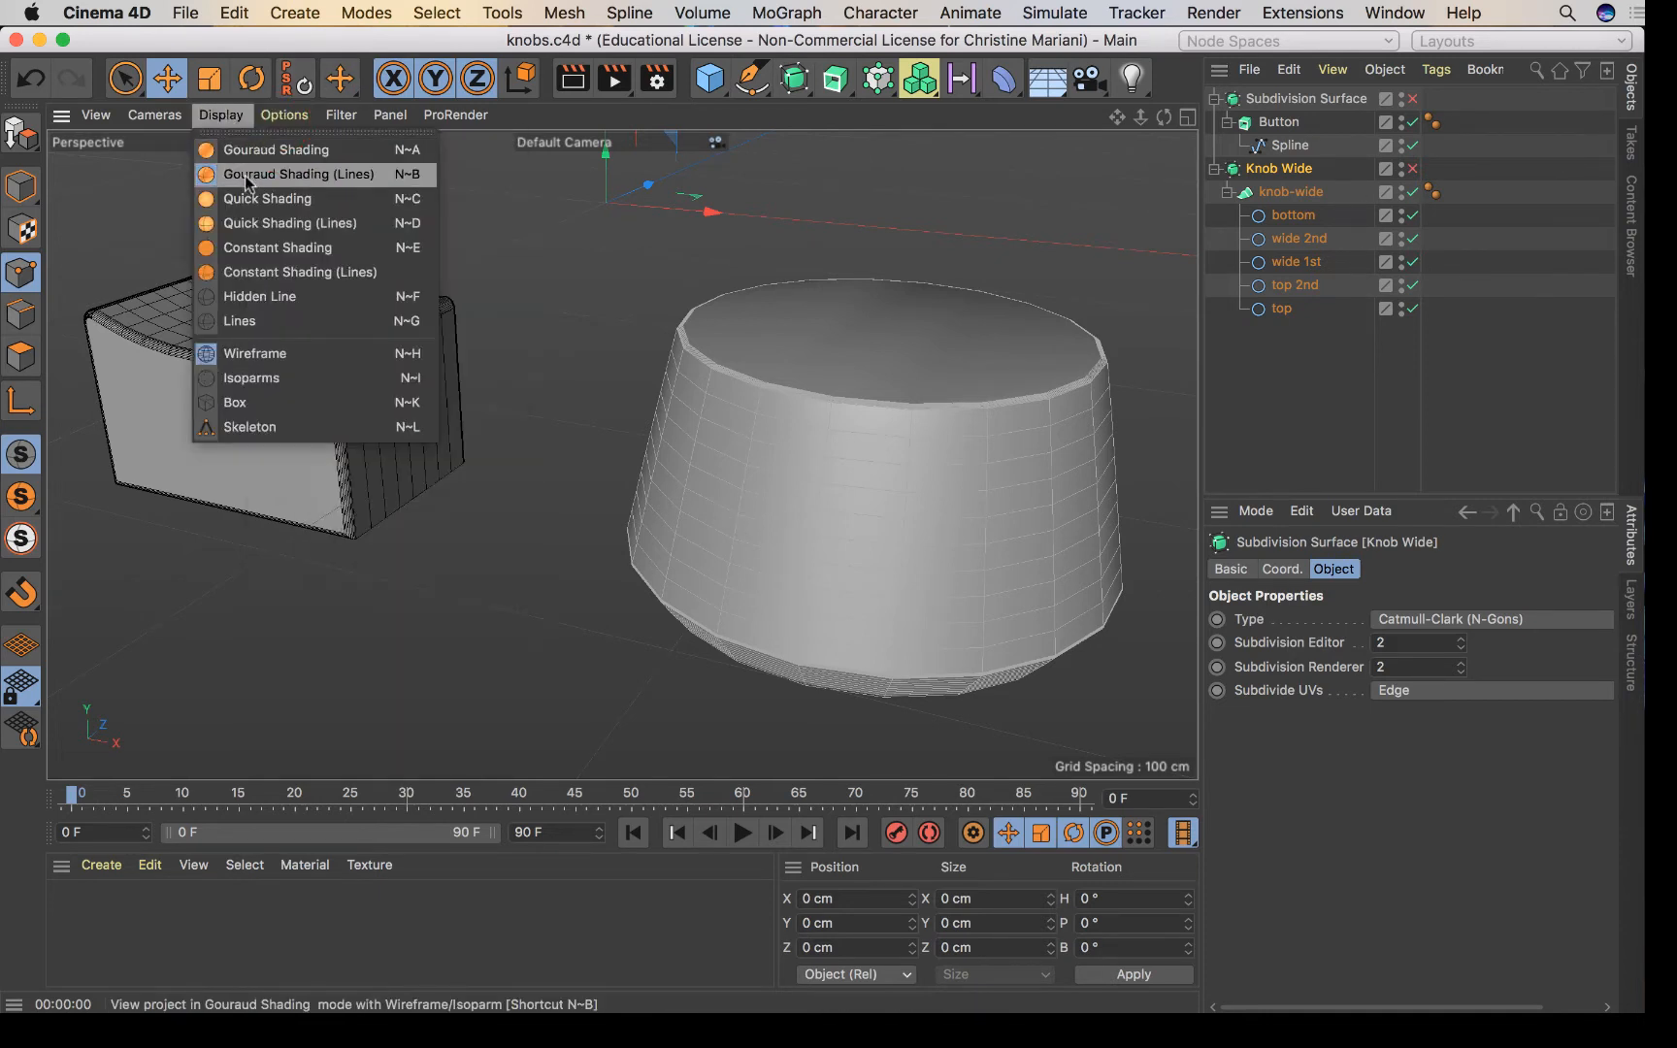
pyautogui.click(1259, 427)
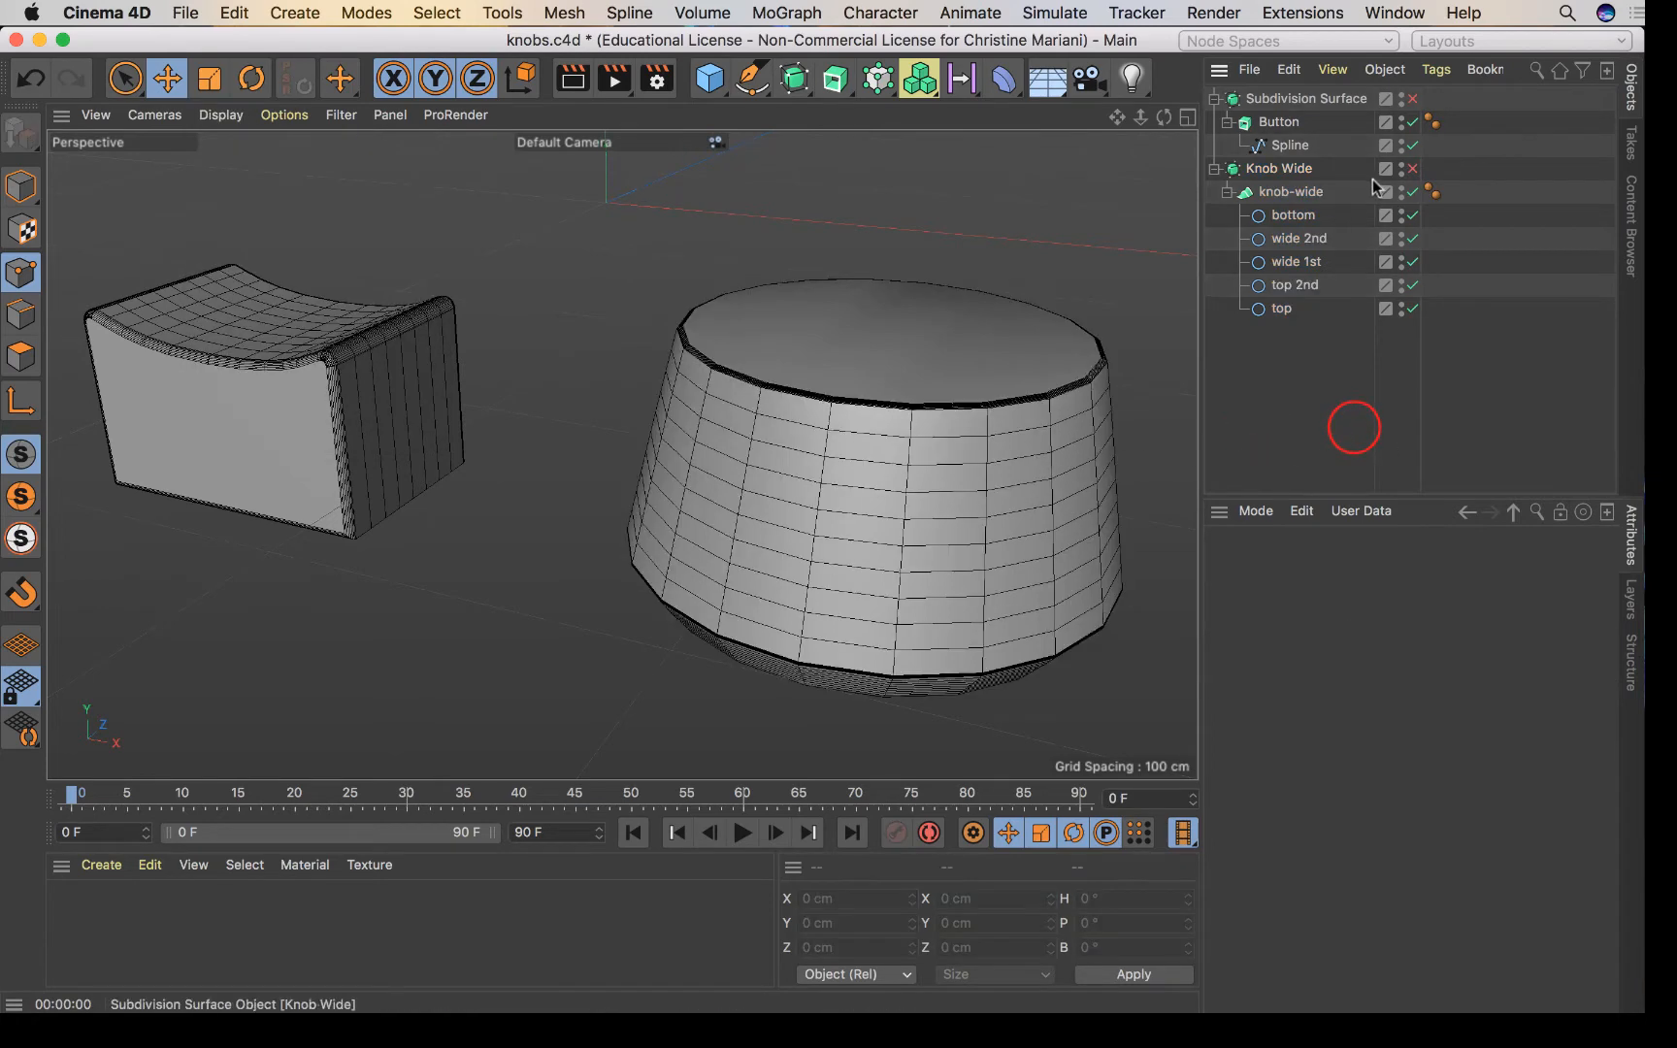
pyautogui.click(1415, 171)
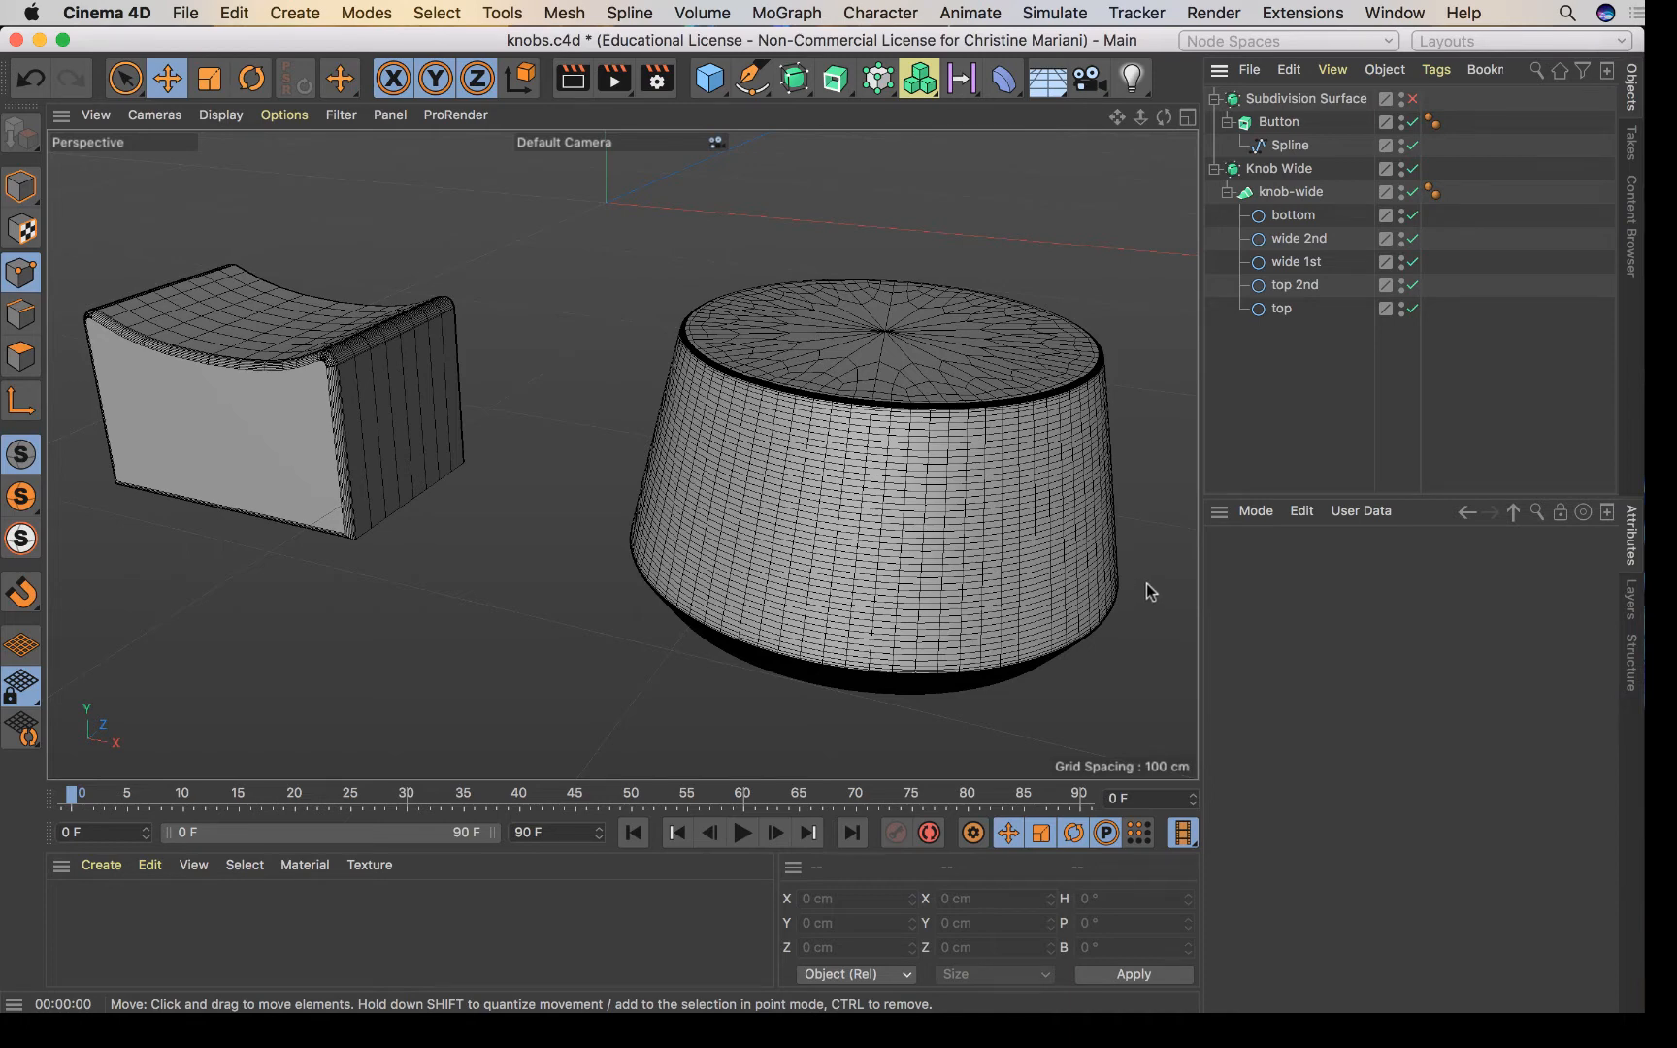
pyautogui.click(1413, 168)
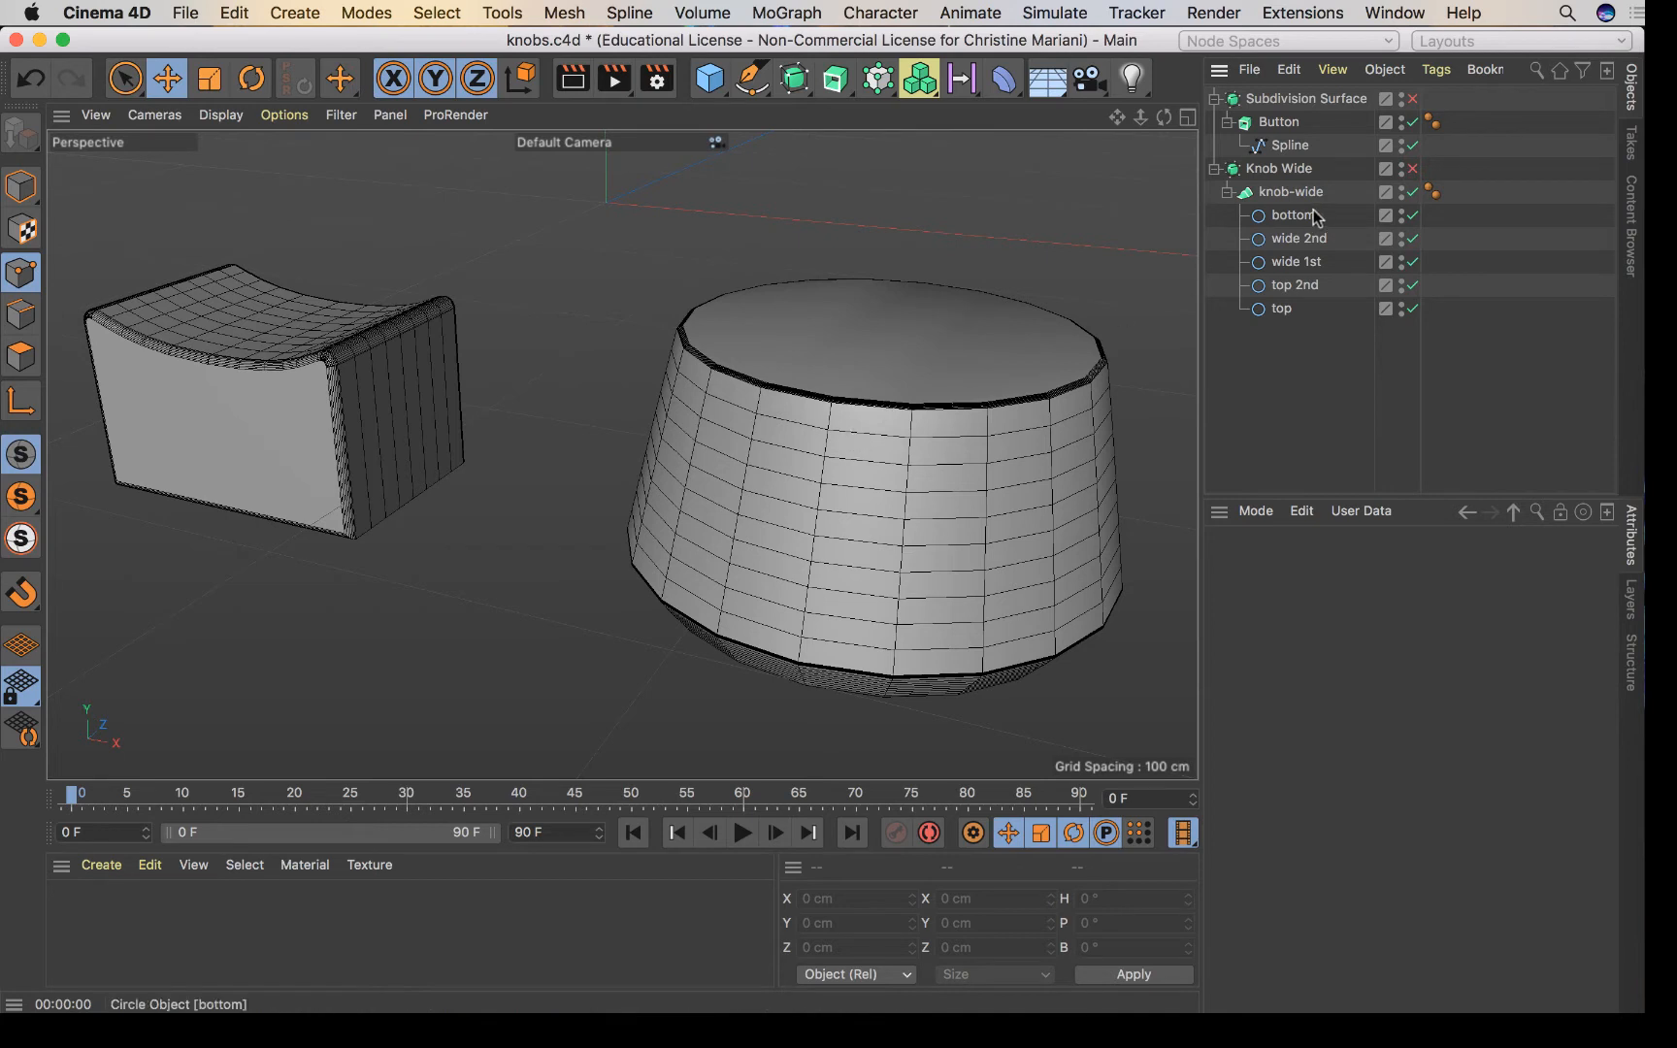
pyautogui.click(1414, 170)
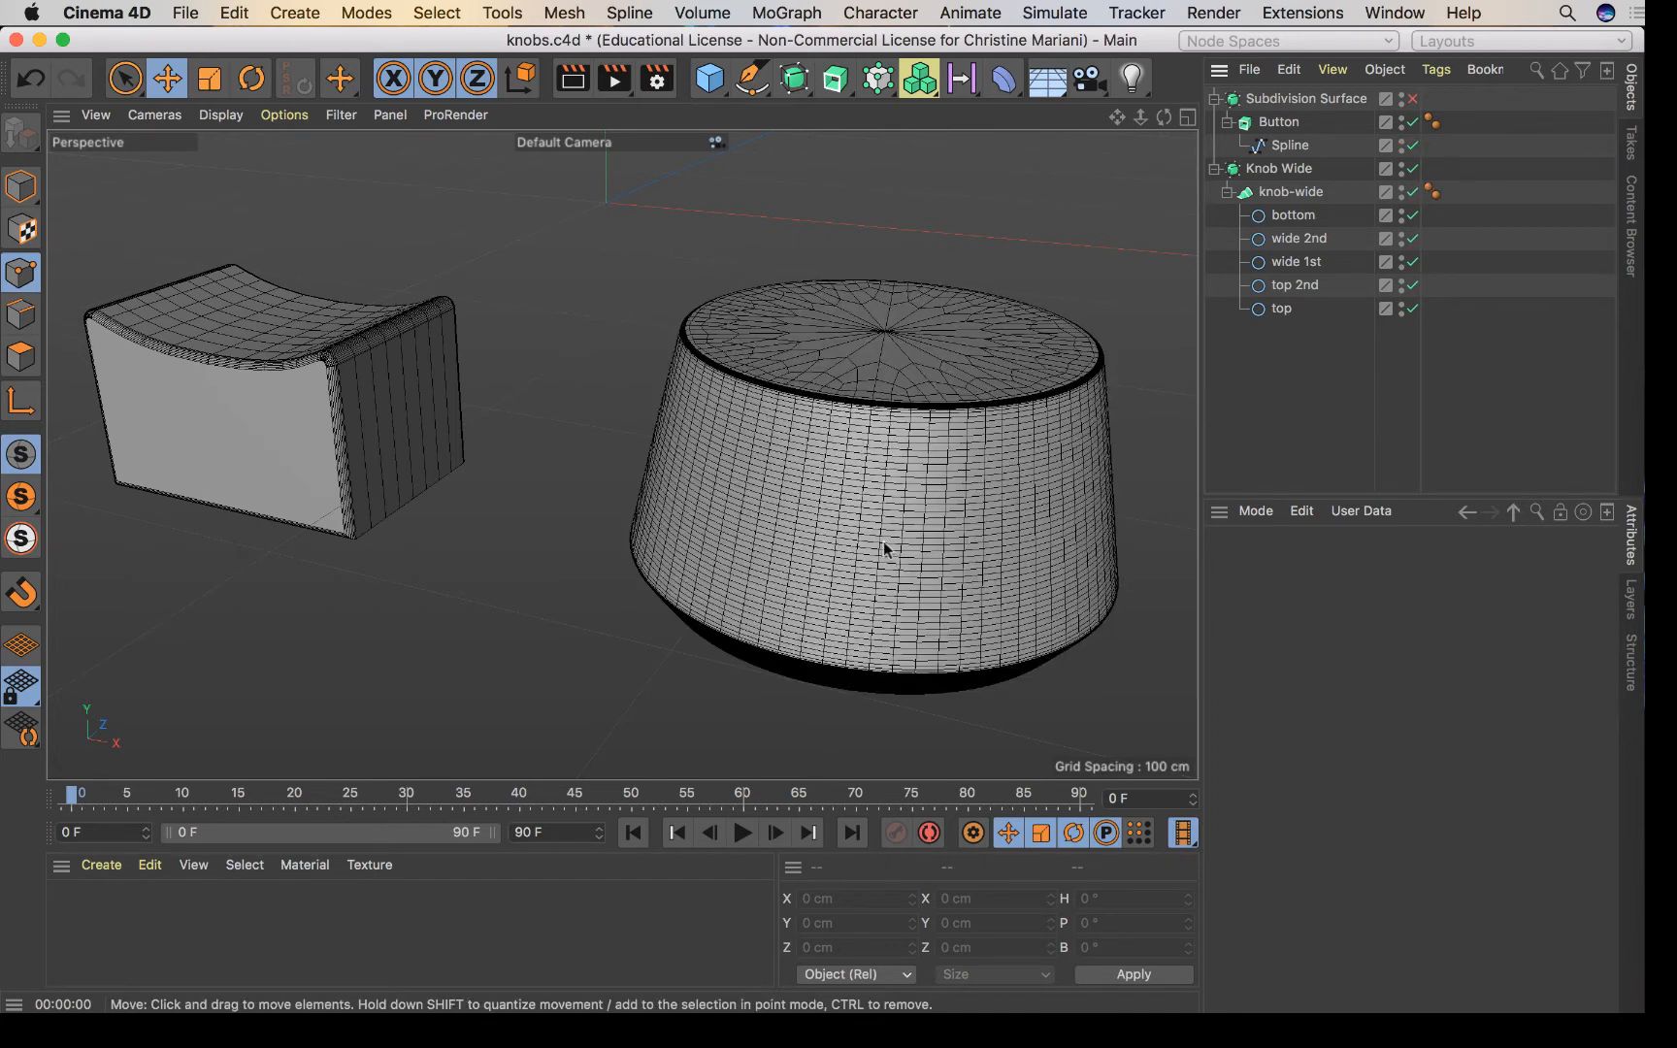
pyautogui.click(1414, 170)
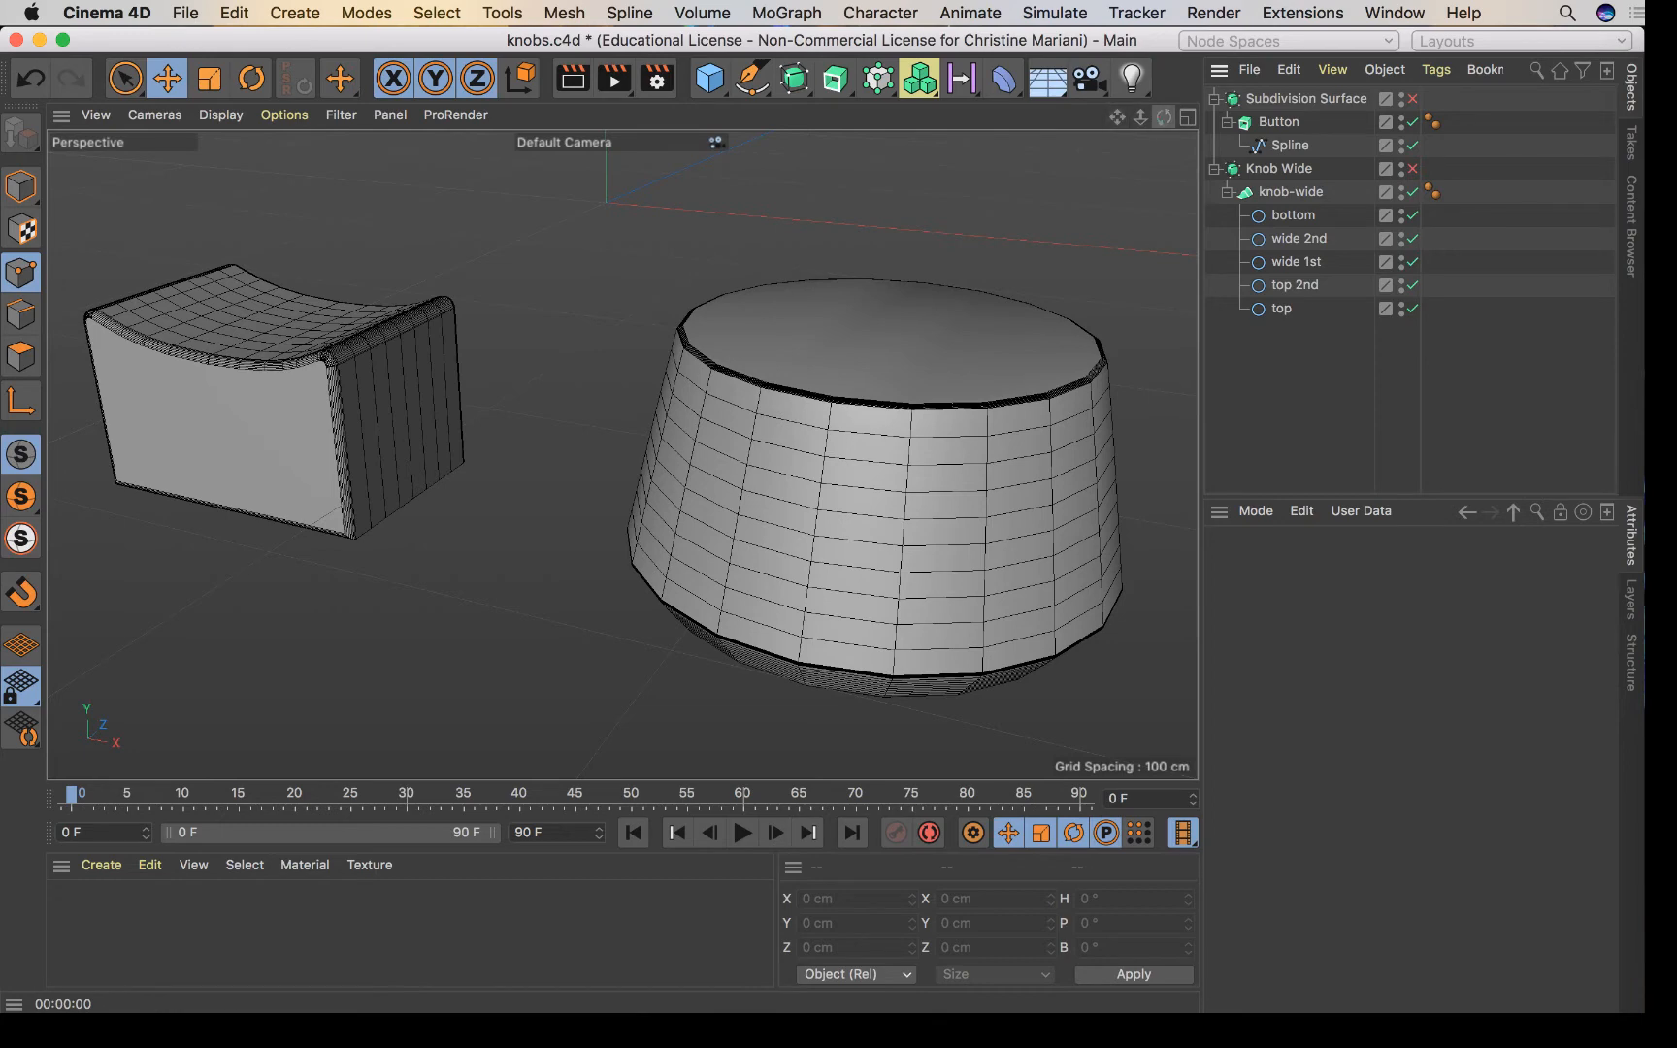
# Examine the unsmoothed knob's top cap, sides and underside from several angles.
pyautogui.moveTo(1164, 117); pyautogui.dragTo(859, 321)
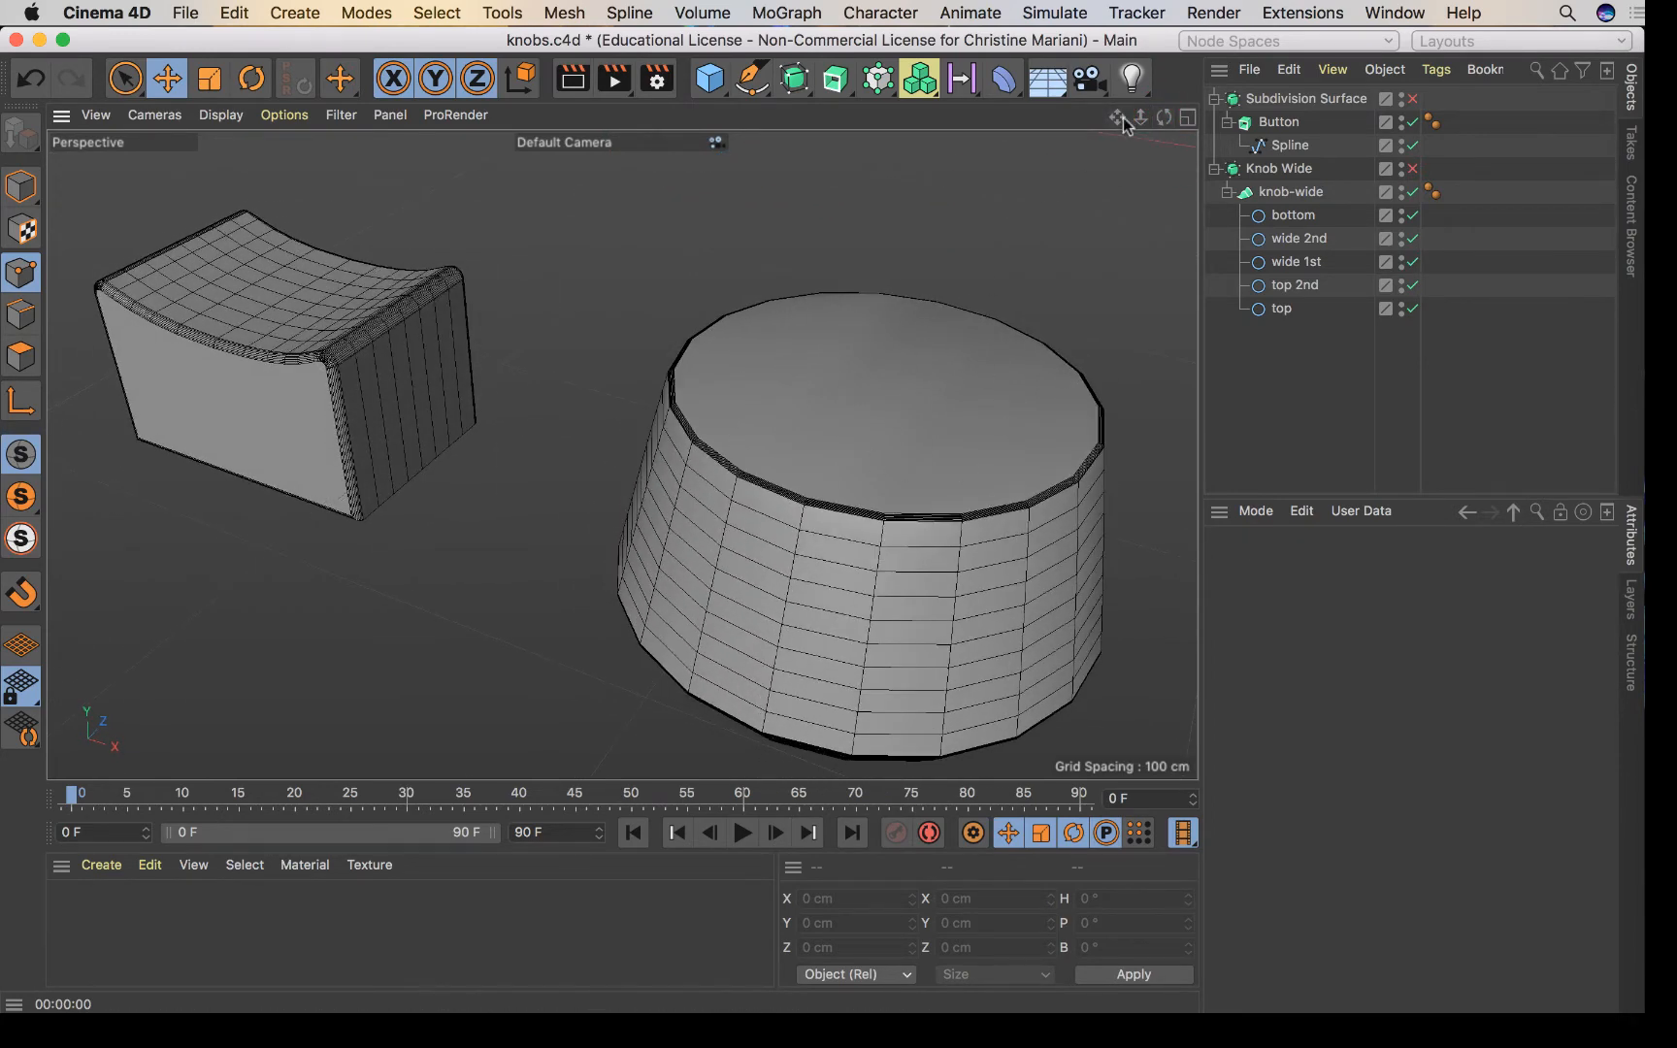
pyautogui.moveTo(1126, 126); pyautogui.dragTo(824, 543)
pyautogui.moveTo(1163, 117); pyautogui.dragTo(824, 536)
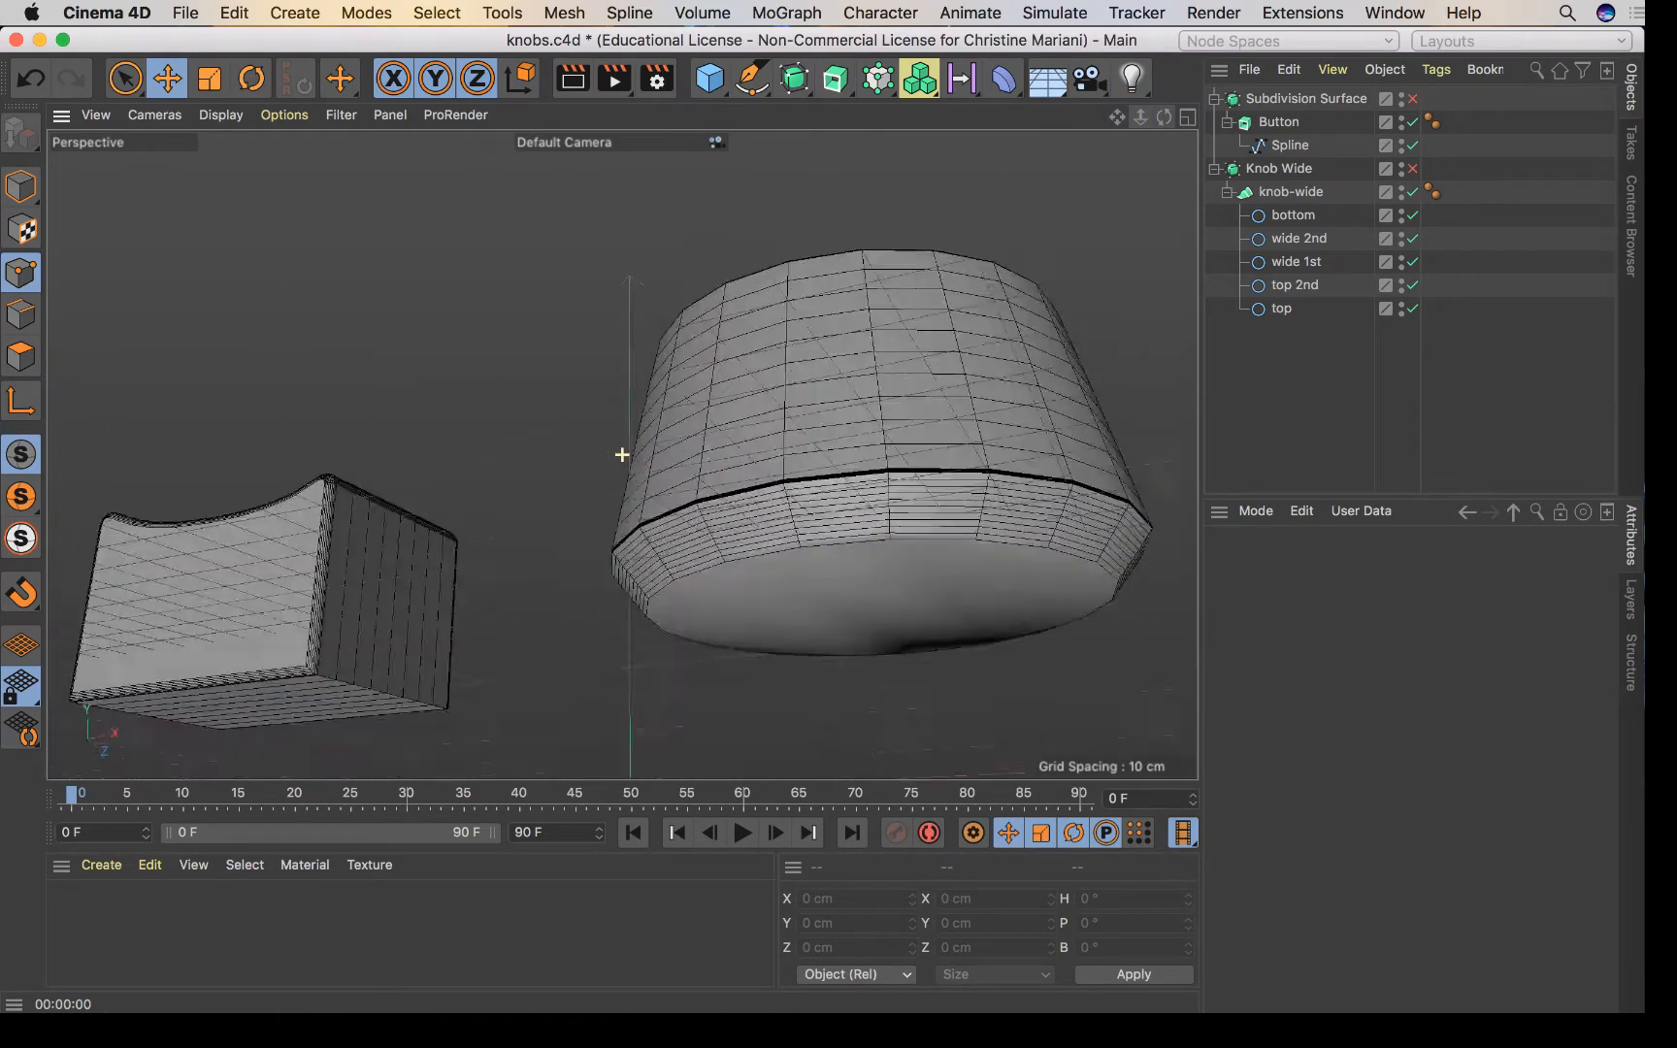
pyautogui.moveTo(622, 454); pyautogui.dragTo(622, 455)
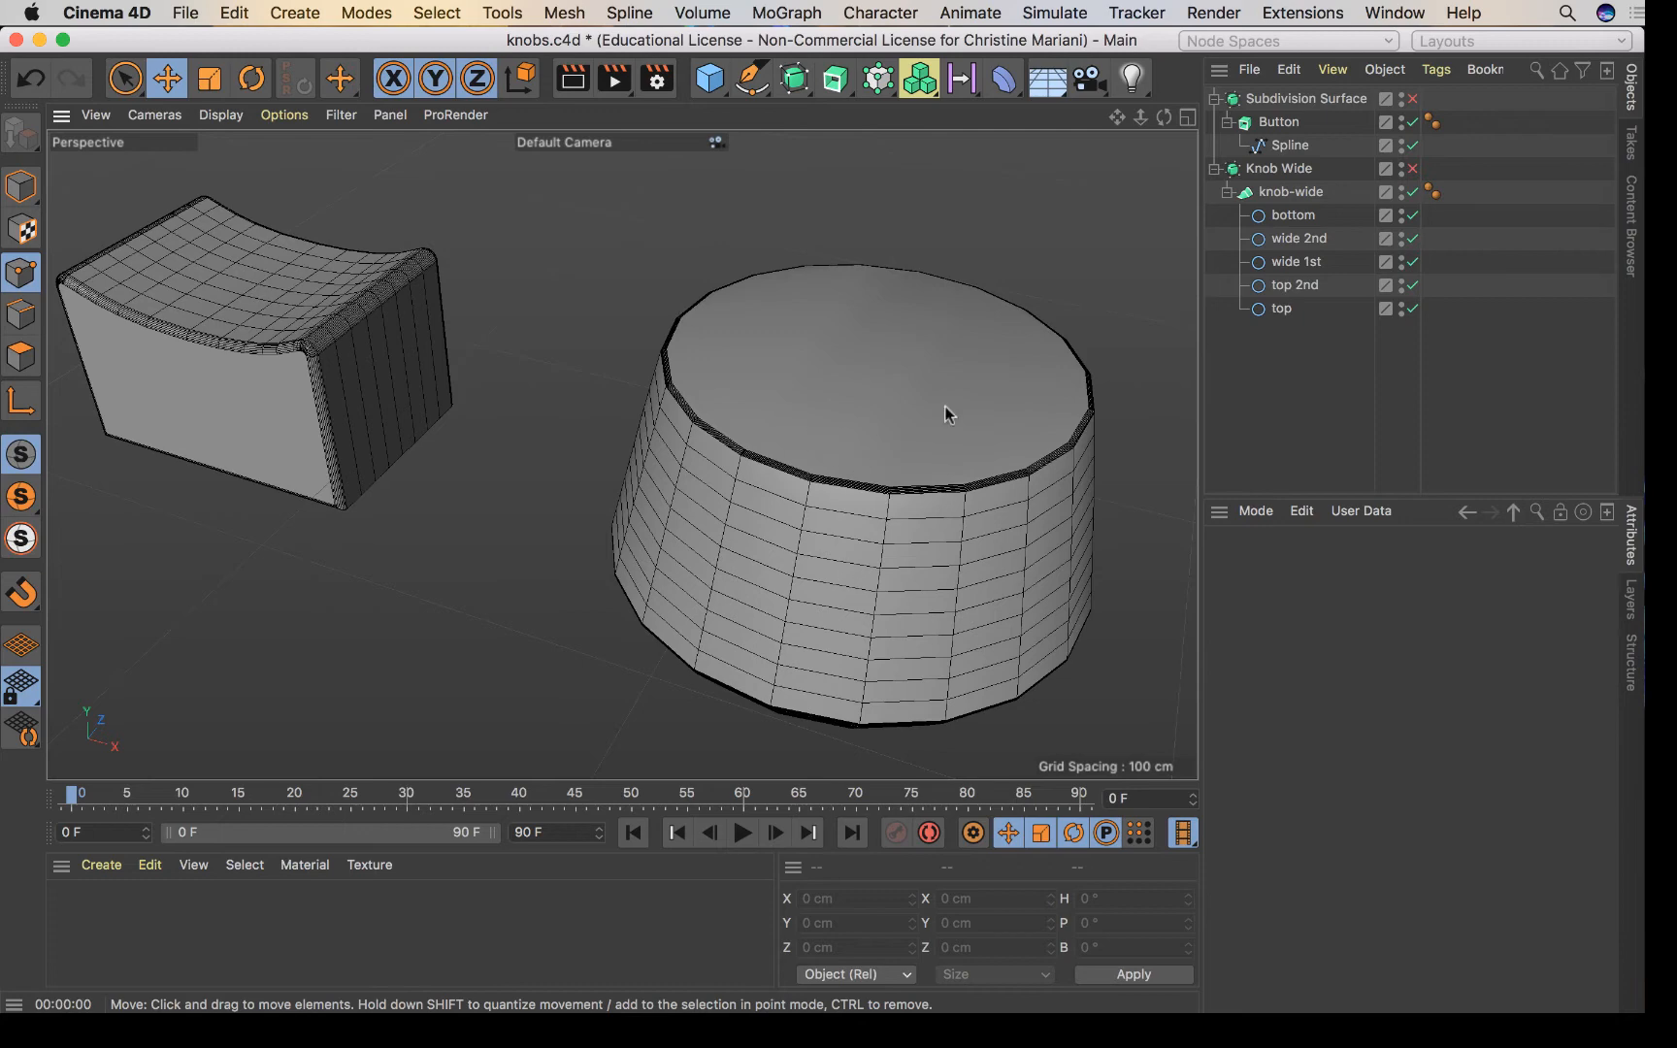
pyautogui.moveTo(1167, 121); pyautogui.dragTo(821, 539)
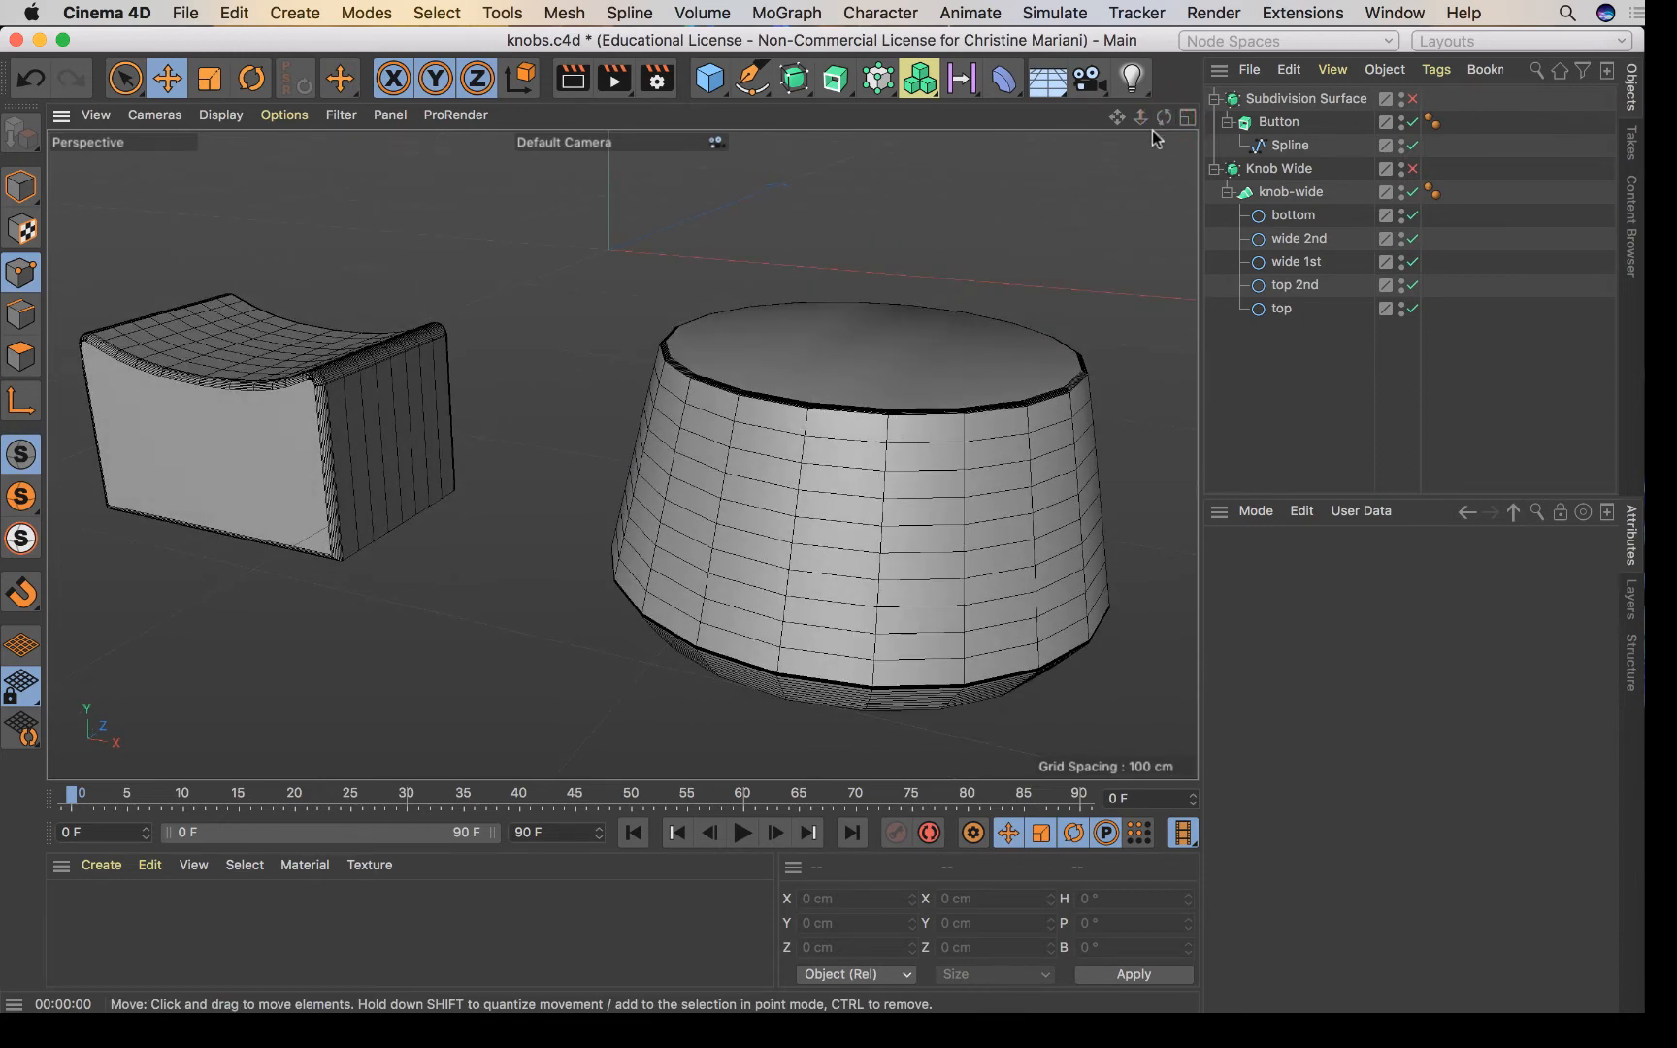
pyautogui.moveTo(1164, 118); pyautogui.dragTo(823, 535)
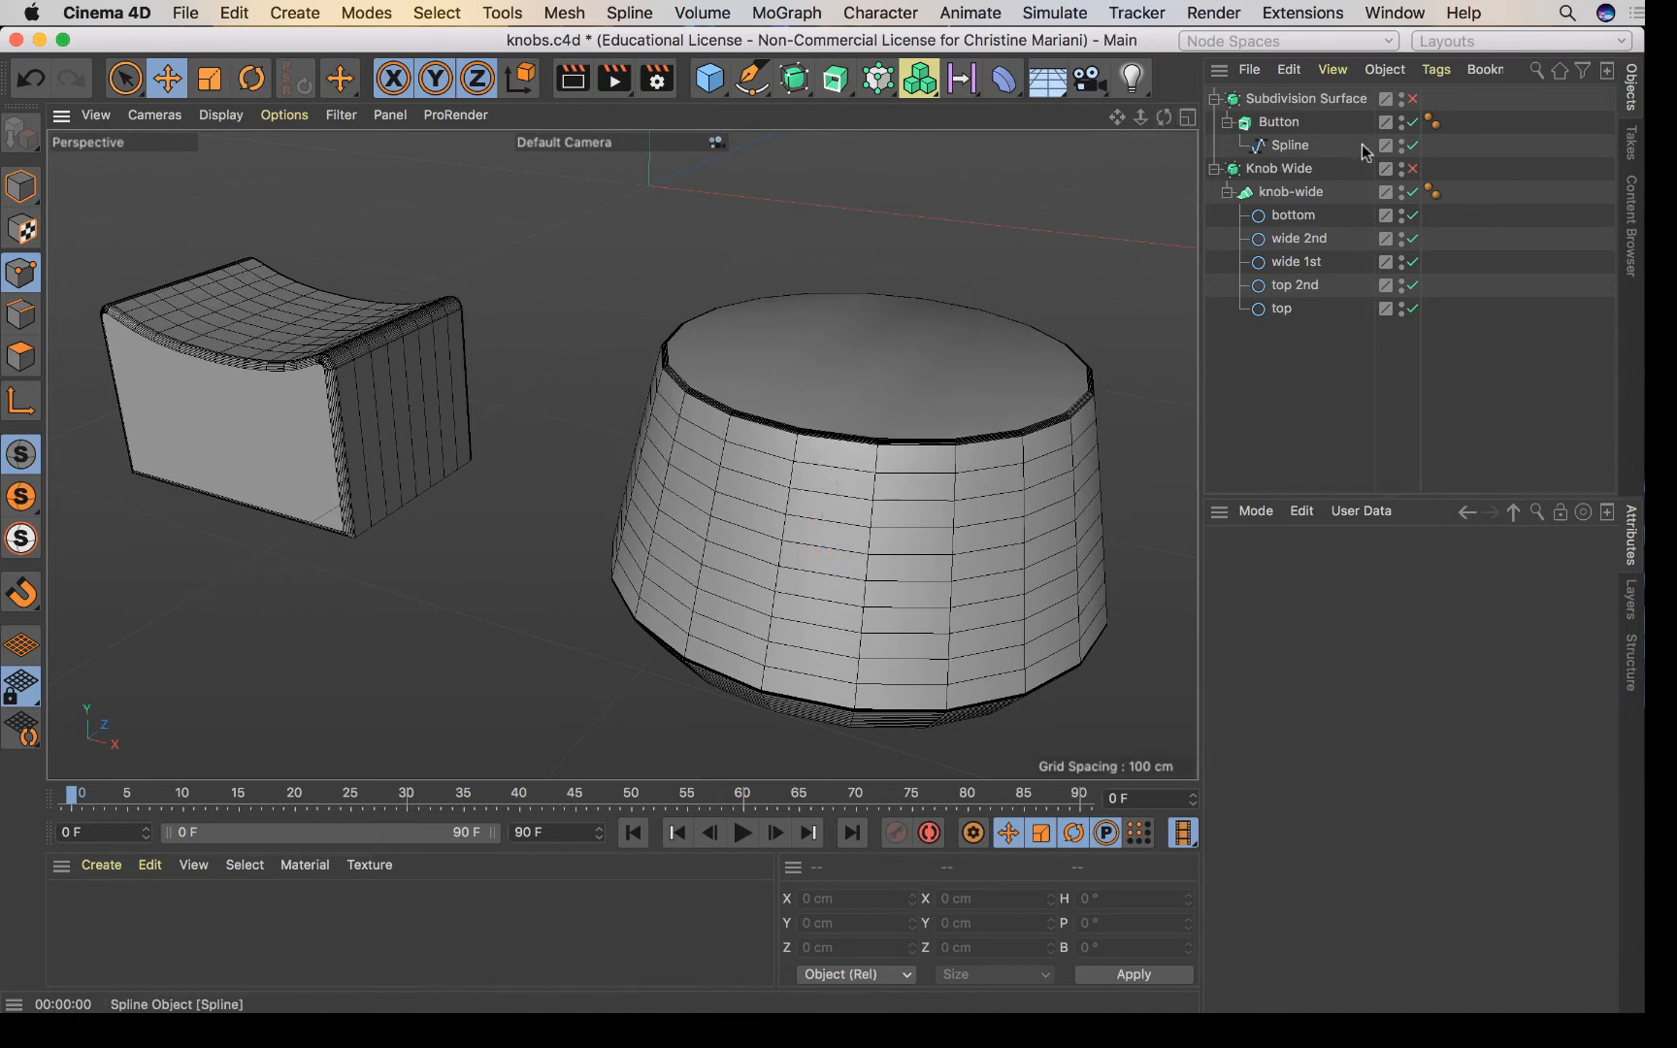
# Enable the Knob Wide subdivision surface and render the smoothed knob from different angles.
pyautogui.click(1413, 169)
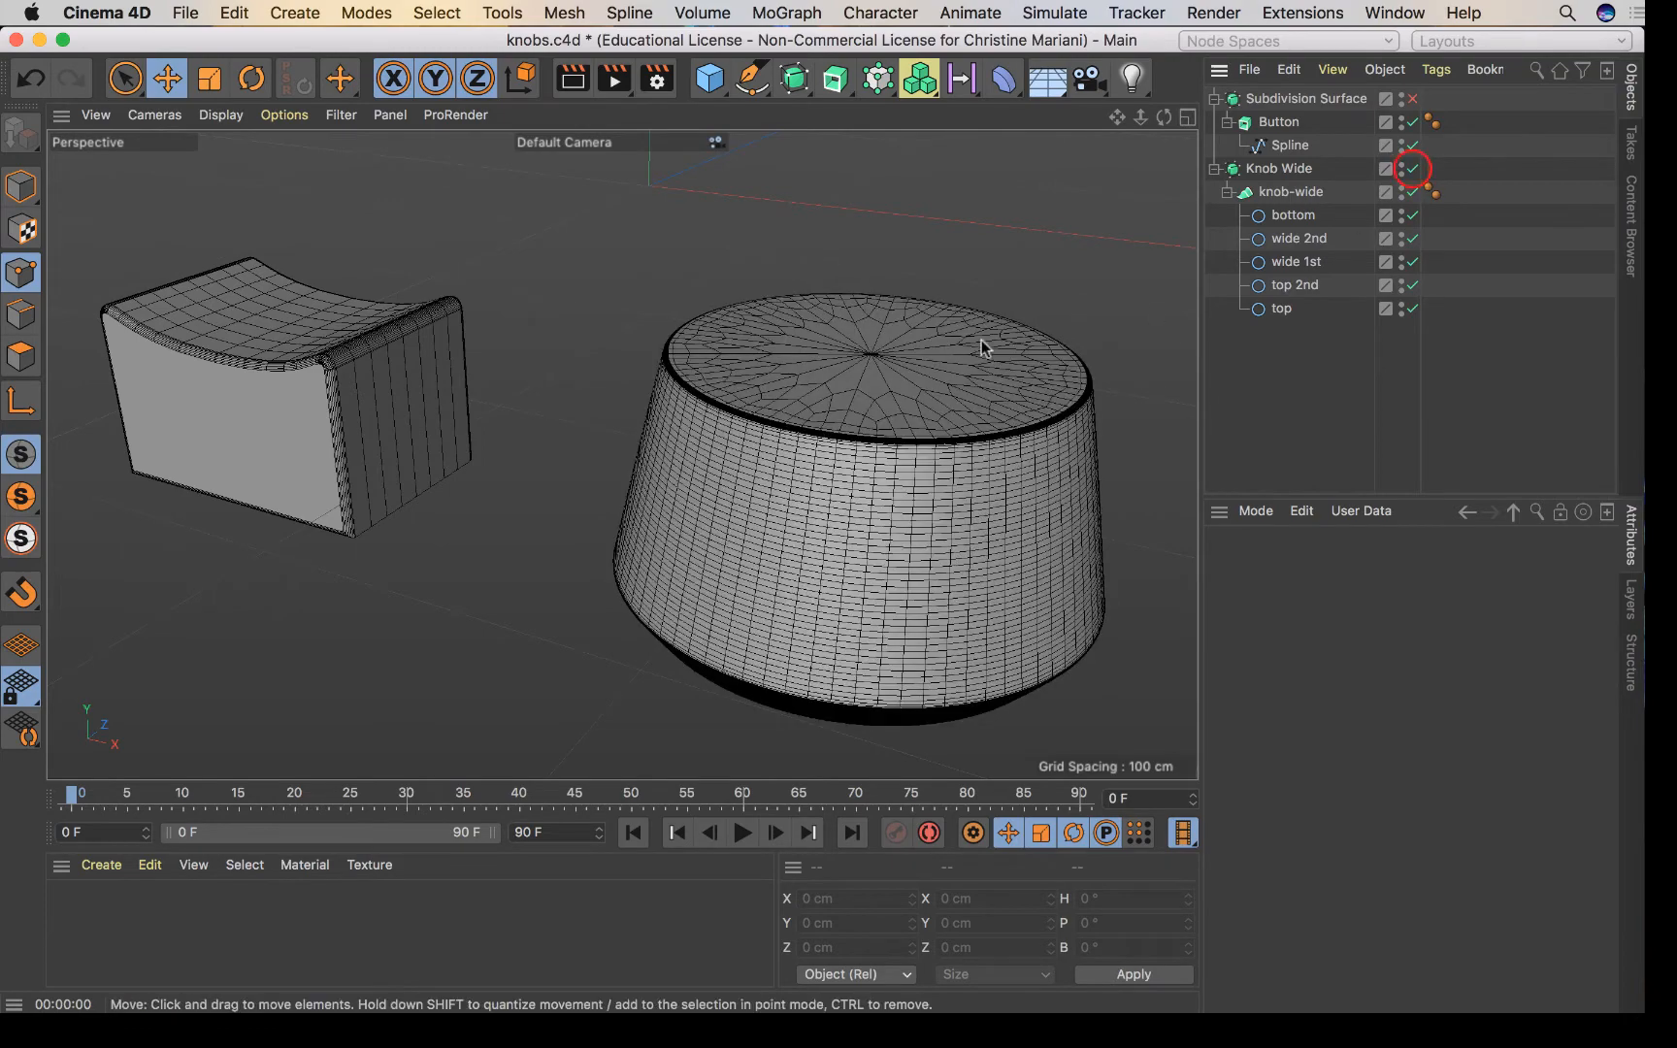
pyautogui.moveTo(1167, 111); pyautogui.dragTo(1204, 171)
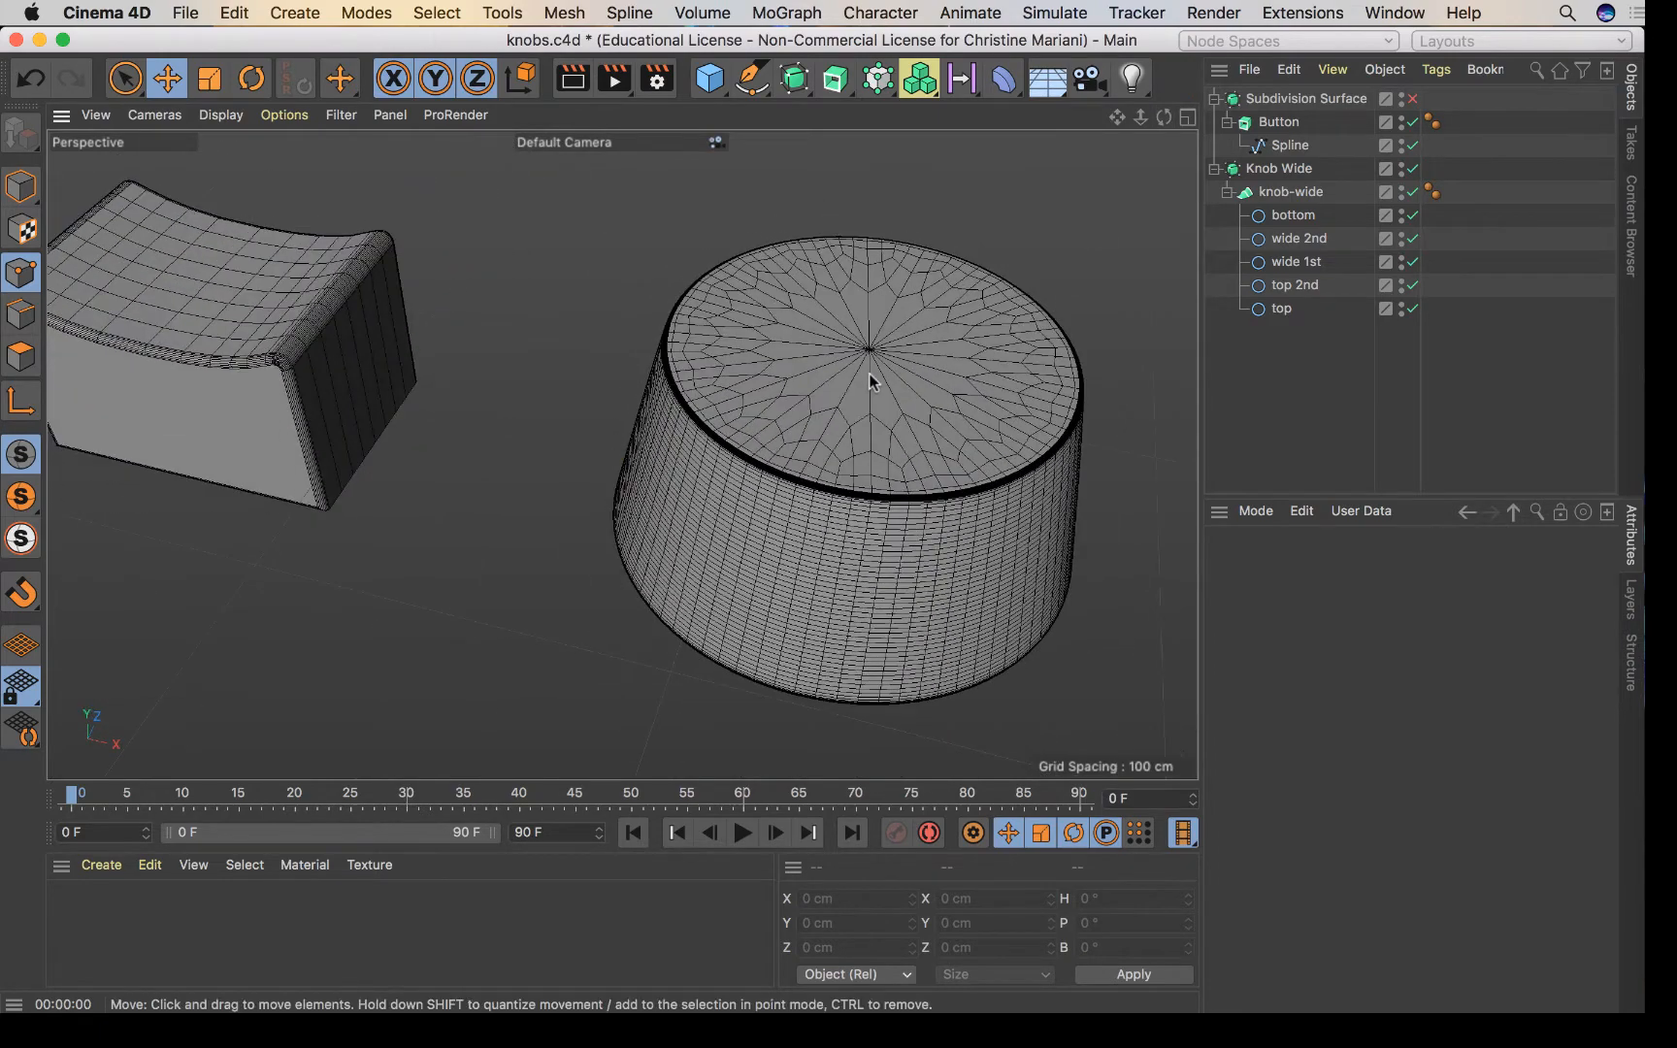
pyautogui.click(1413, 169)
pyautogui.moveTo(1158, 117)
pyautogui.mouseDown()
pyautogui.moveTo(1174, 146)
pyautogui.moveTo(1160, 115)
pyautogui.mouseUp()
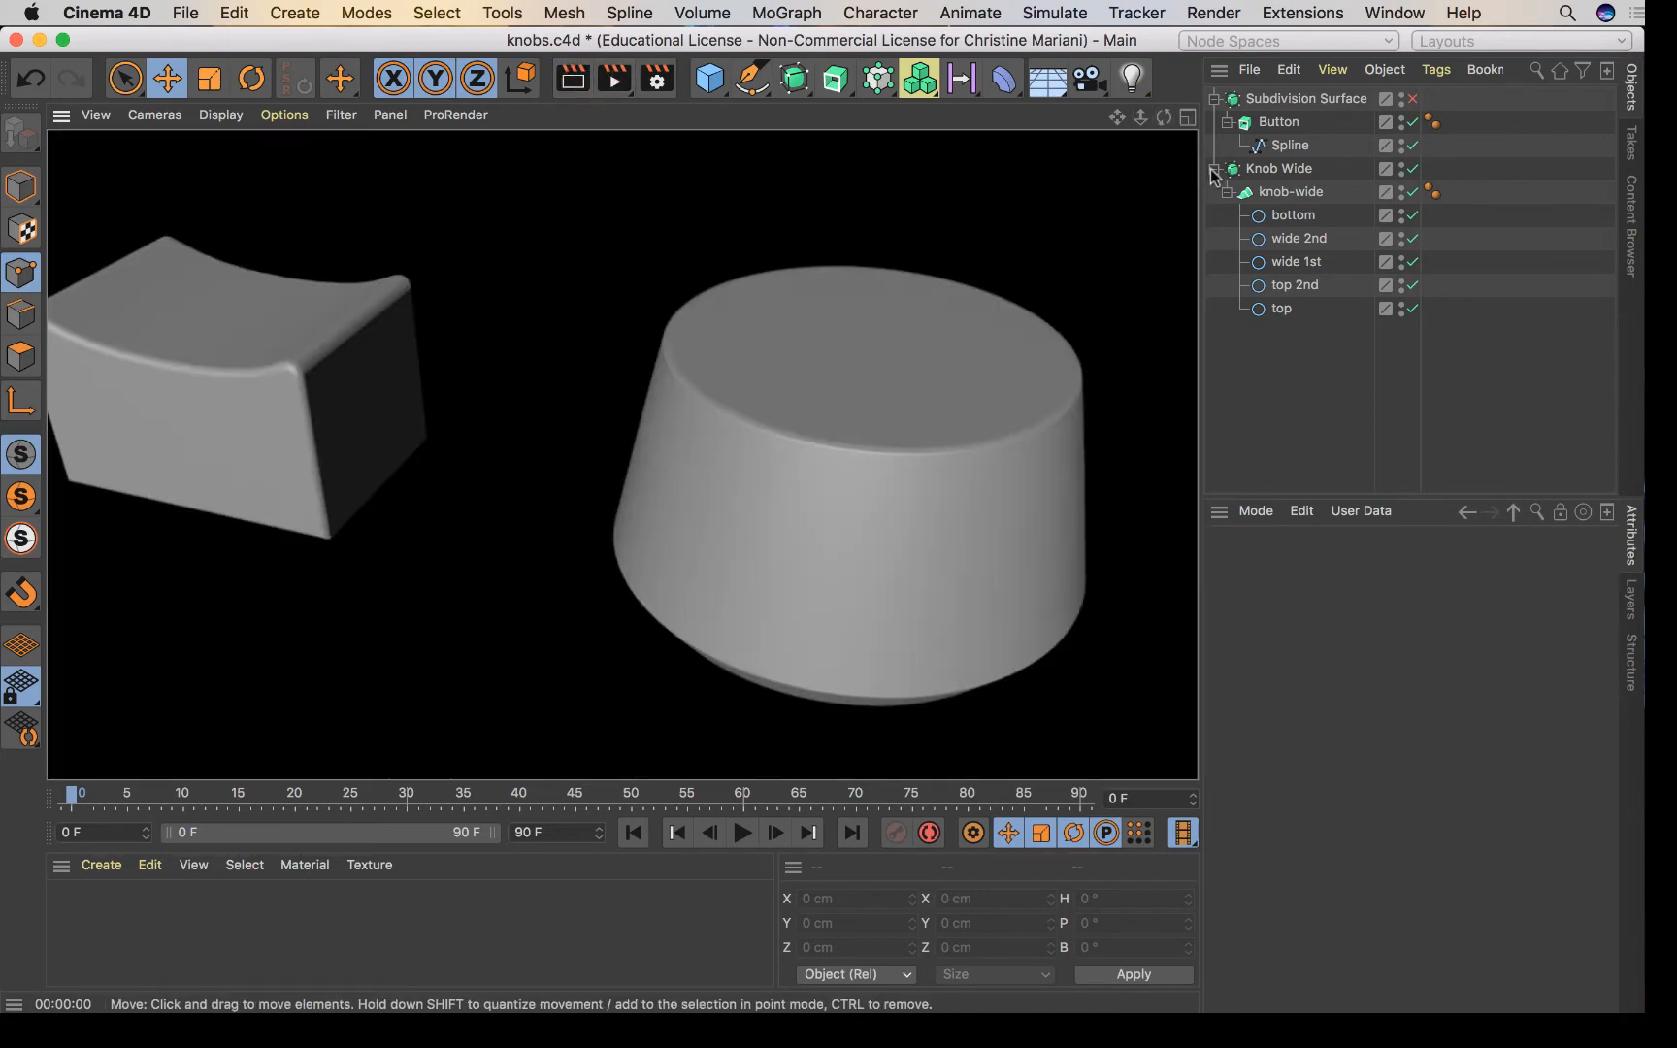
pyautogui.moveTo(1163, 117)
pyautogui.mouseDown()
pyautogui.moveTo(1173, 154)
pyautogui.moveTo(1169, 121)
pyautogui.mouseUp()
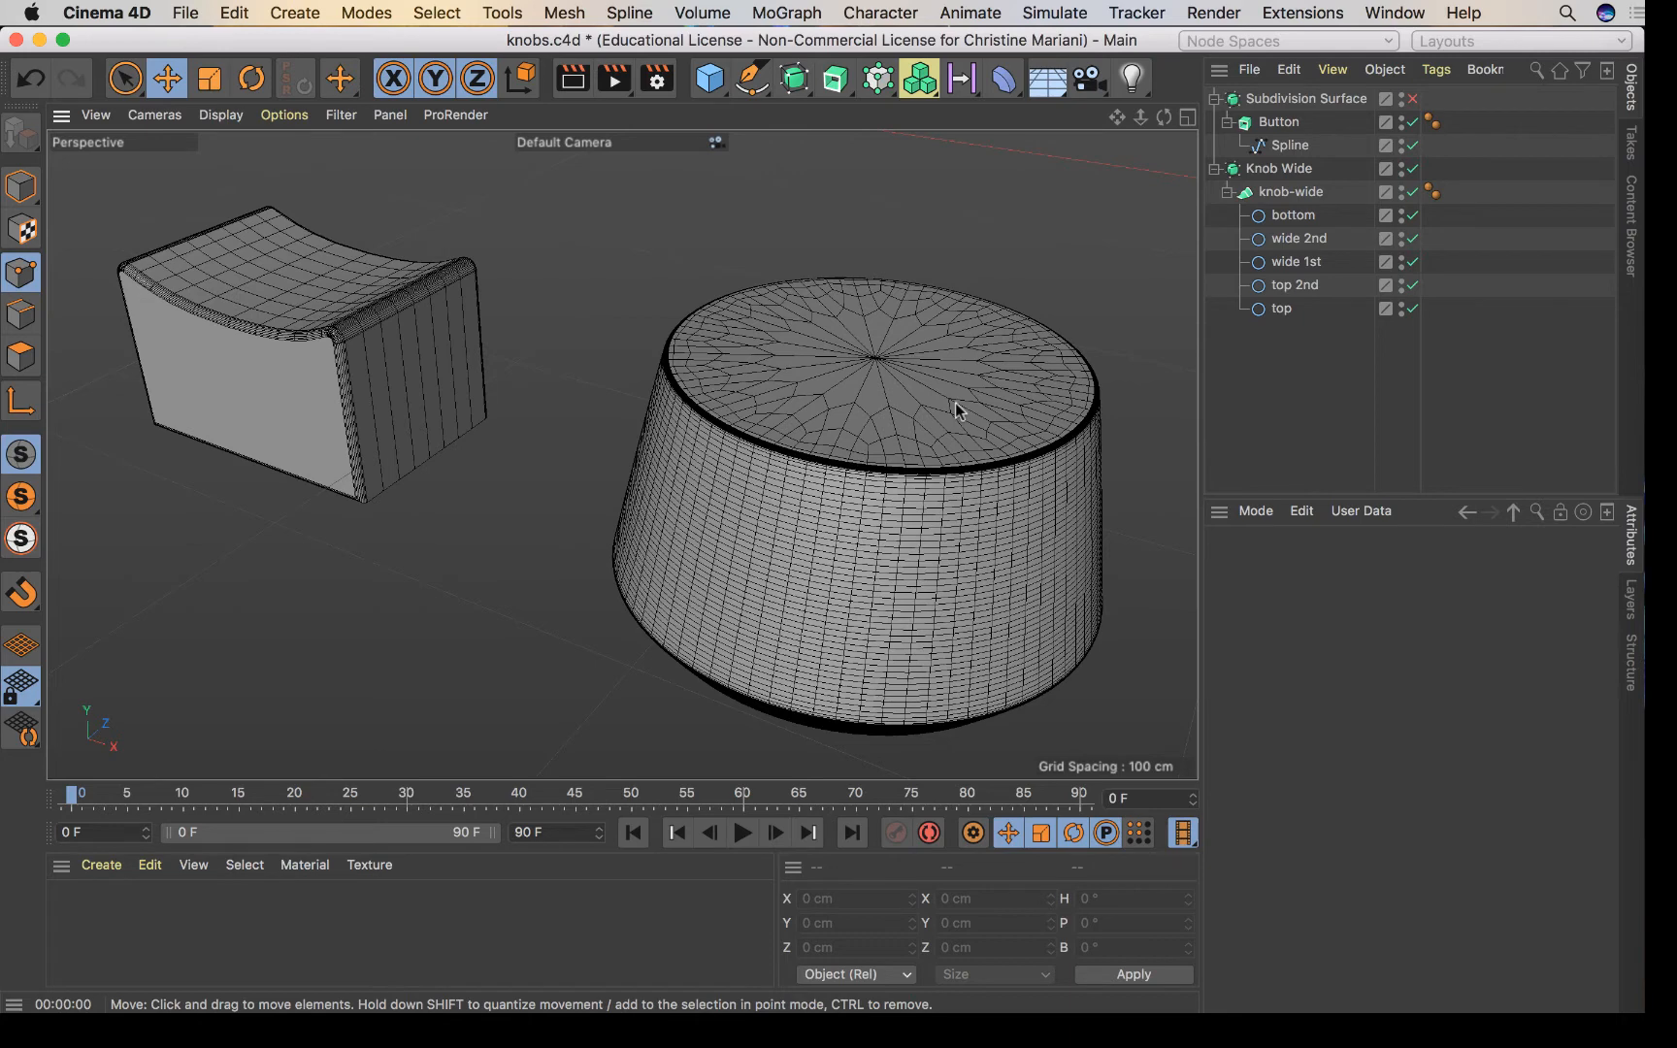
pyautogui.moveTo(1164, 117); pyautogui.dragTo(1142, 188)
pyautogui.click(577, 85)
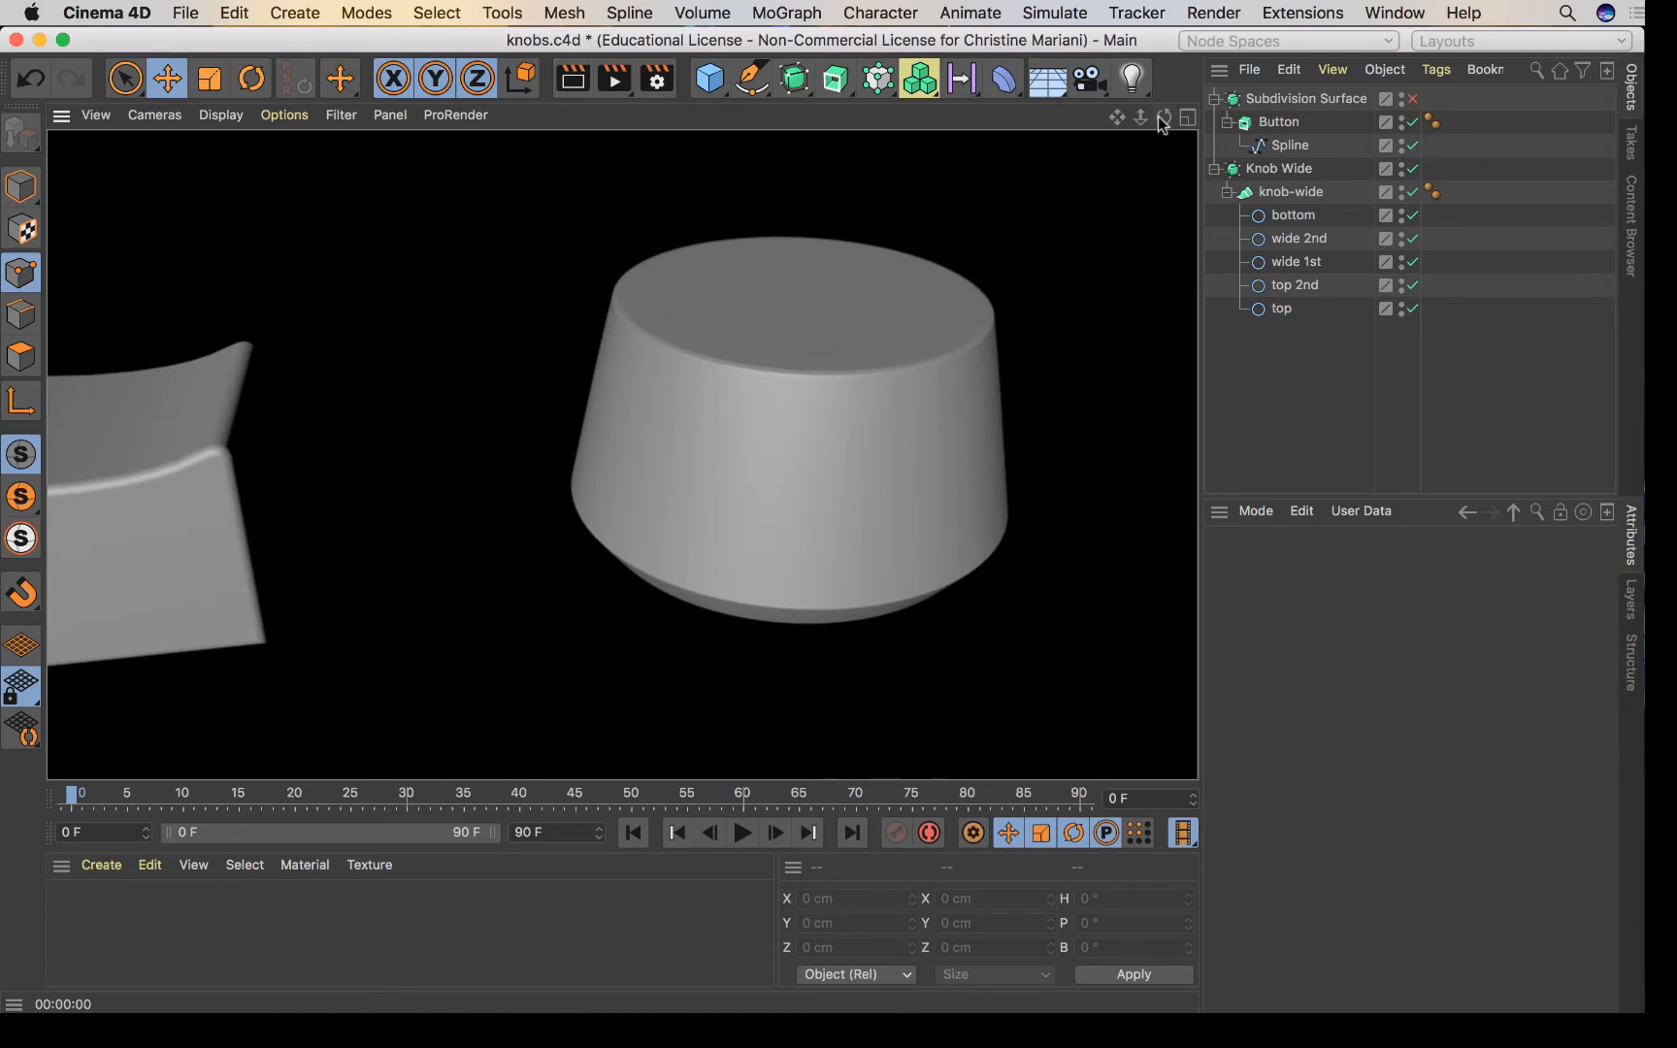
# Examine the smoothed knob's wireframe on its top cap, sides and underside.
pyautogui.moveTo(1164, 117)
pyautogui.mouseDown()
pyautogui.moveTo(1155, 131)
pyautogui.moveTo(1123, 121)
pyautogui.moveTo(1169, 131)
pyautogui.mouseUp()
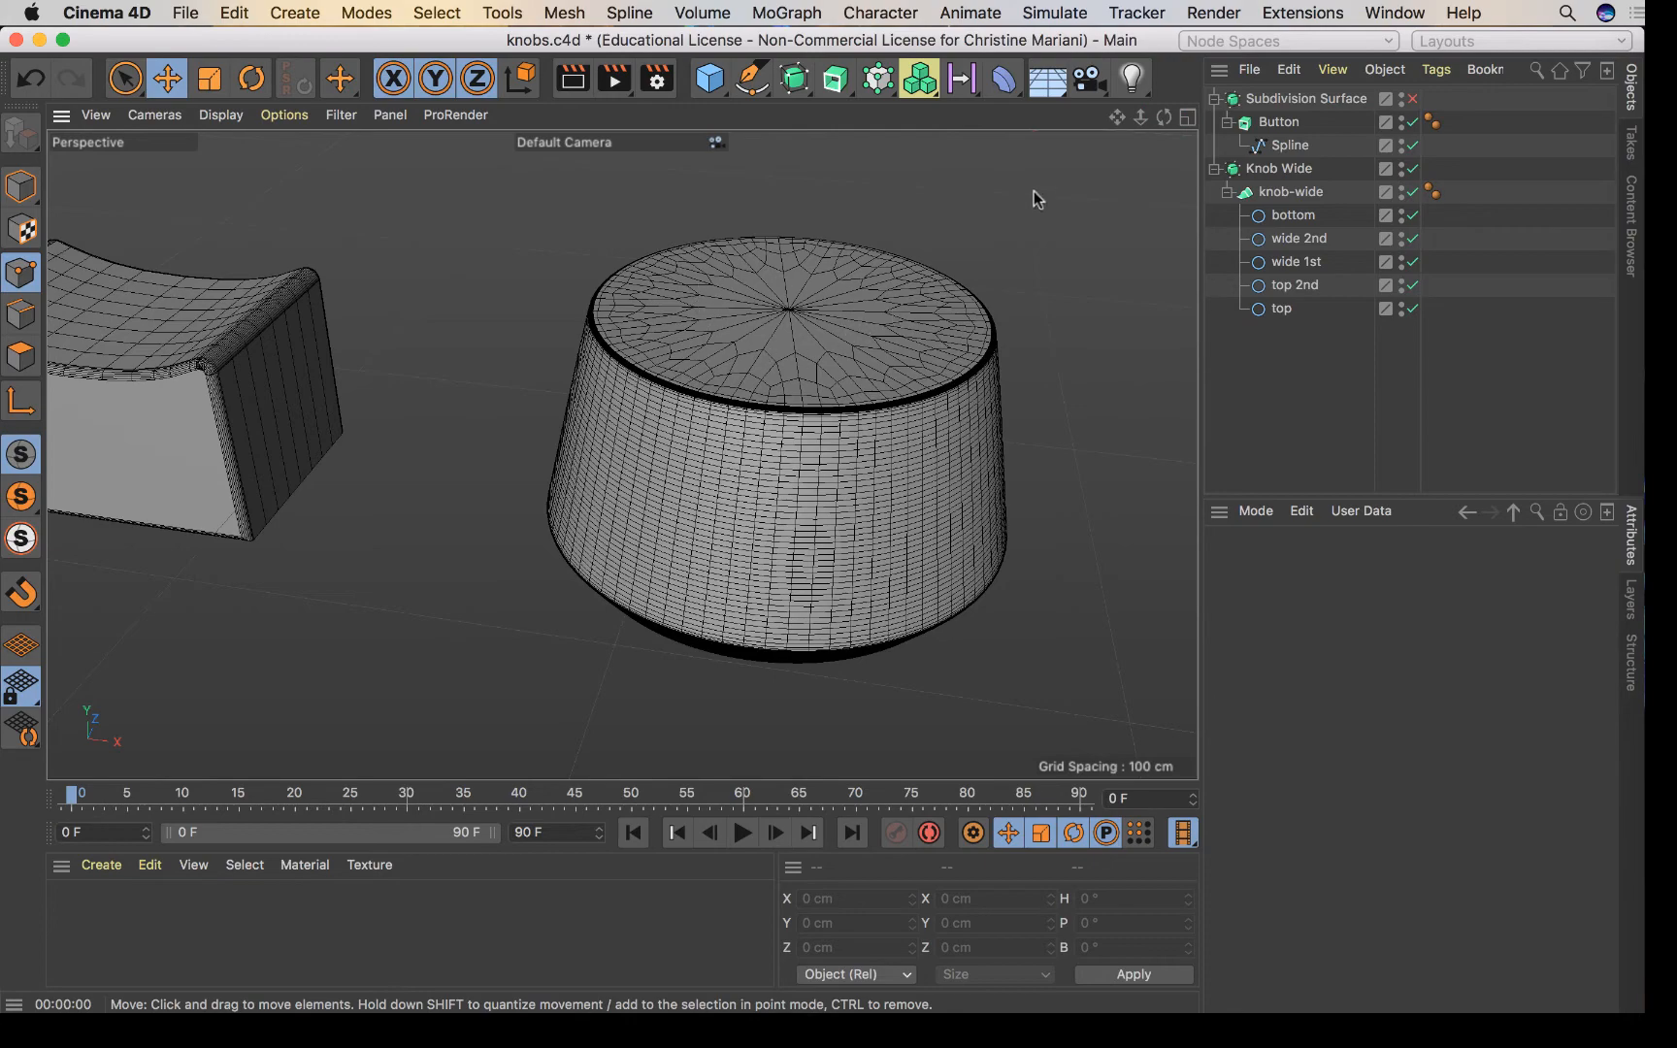
pyautogui.moveTo(1162, 118); pyautogui.dragTo(1157, 53)
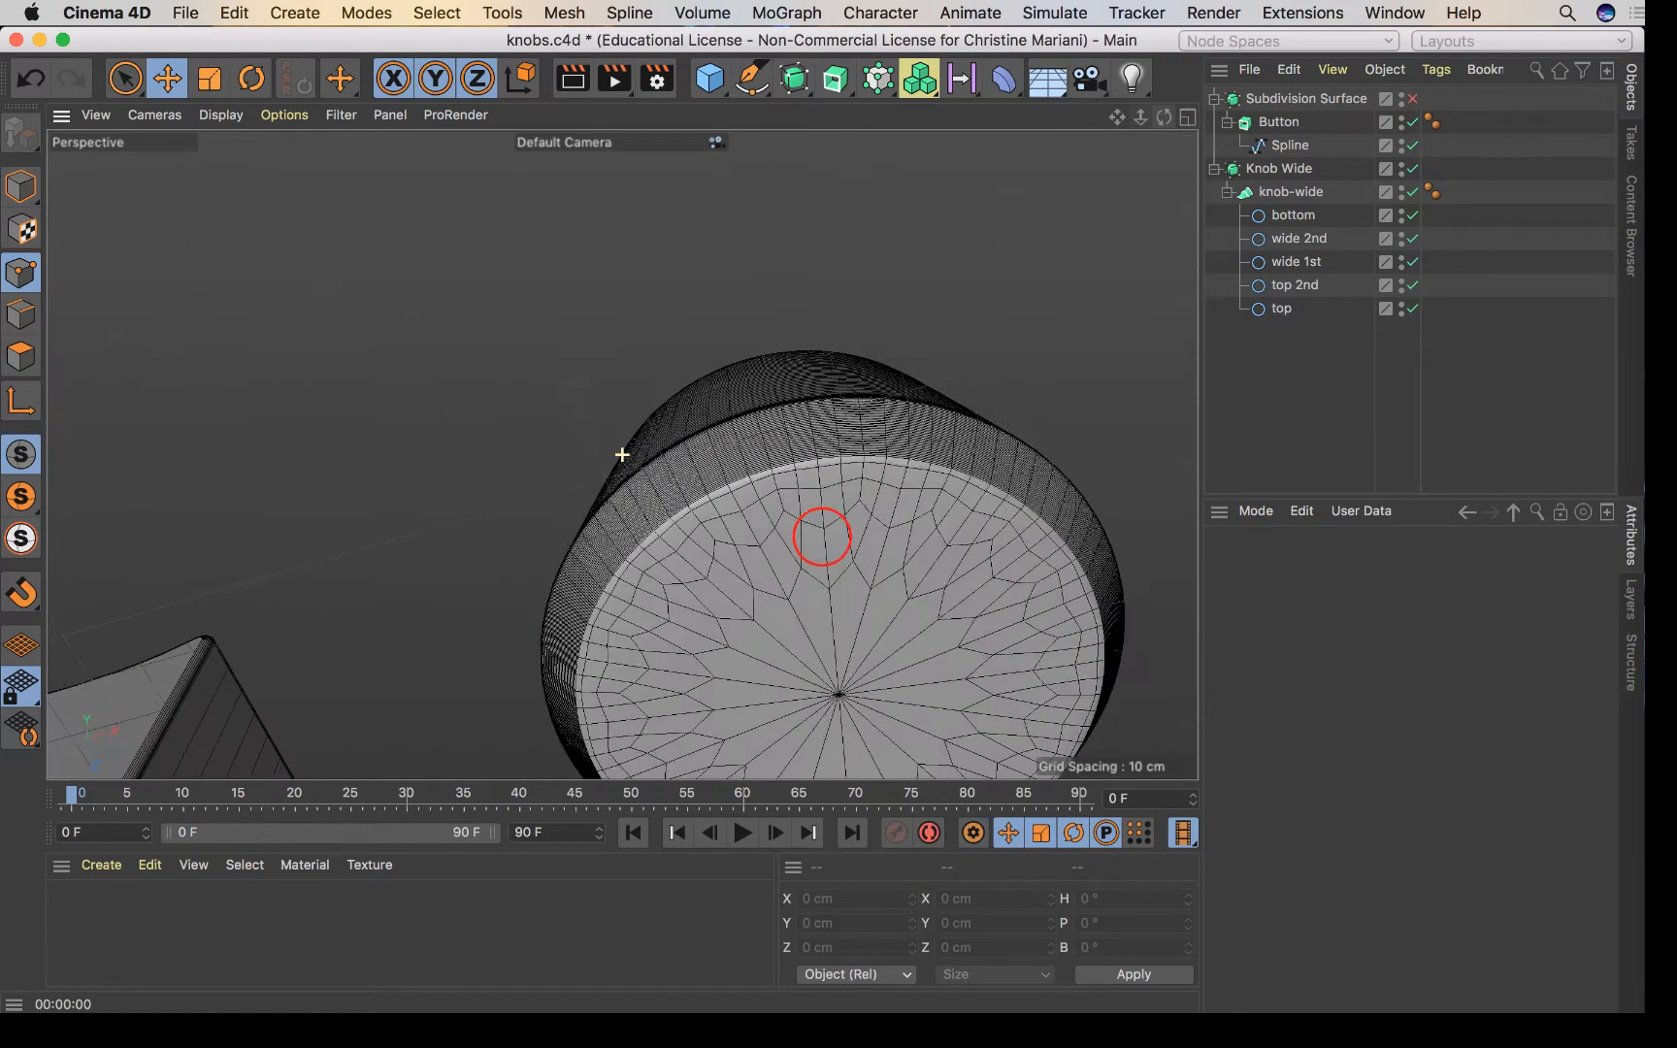
pyautogui.moveTo(622, 455); pyautogui.dragTo(821, 539)
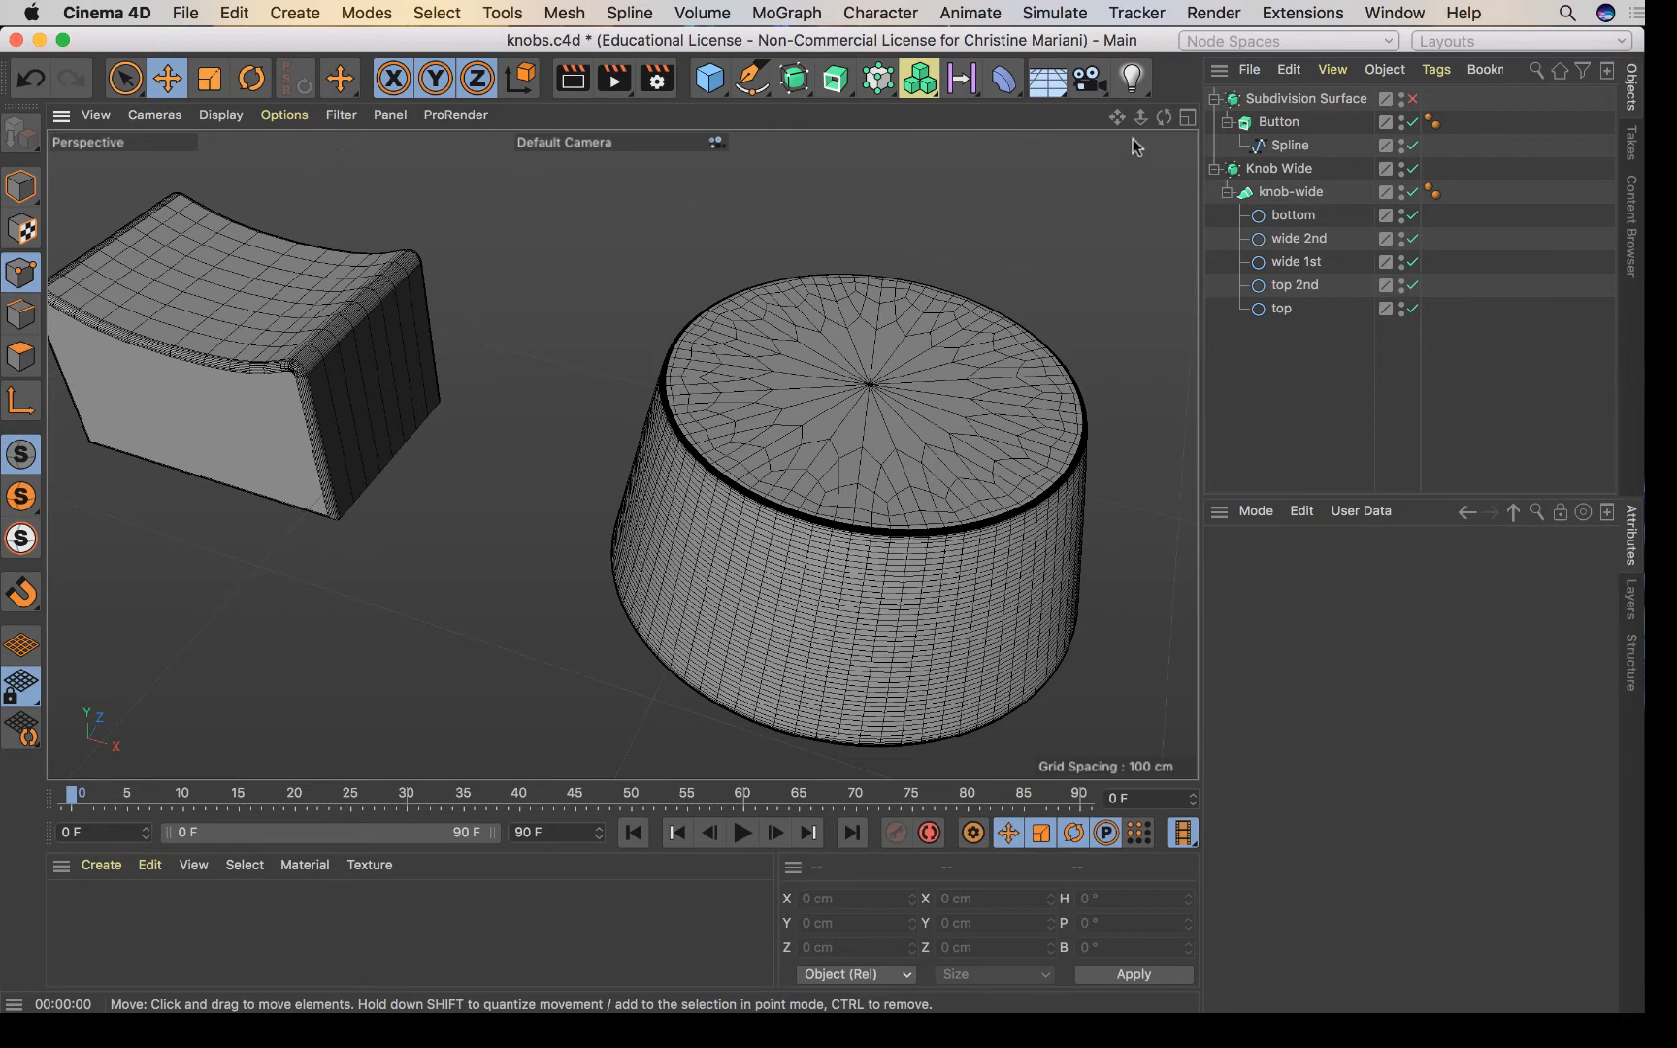
pyautogui.moveTo(1160, 114)
pyautogui.mouseDown()
pyautogui.moveTo(1159, 99)
pyautogui.moveTo(1143, 121)
pyautogui.moveTo(1179, 107)
pyautogui.moveTo(1071, 111)
pyautogui.mouseUp()
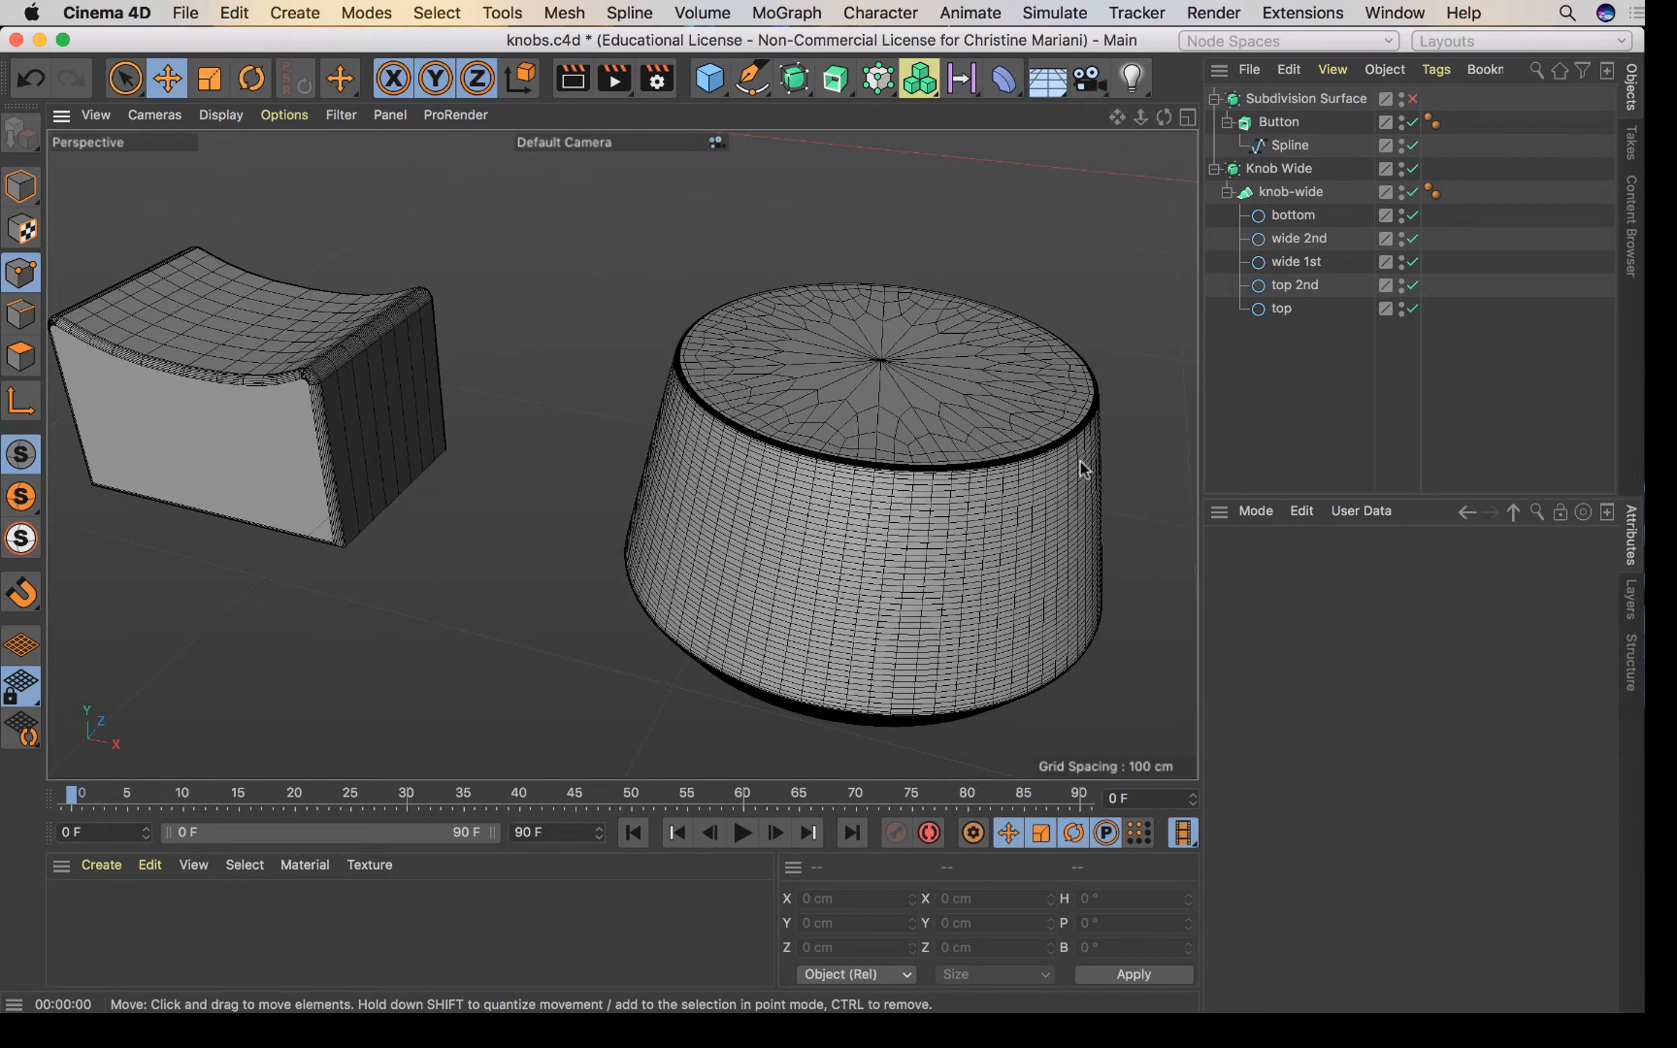
# Select the Knob Wide subdivision surface and review its available subdivision types, keeping Catmull-Clark (N-Gons).
pyautogui.click(1276, 169)
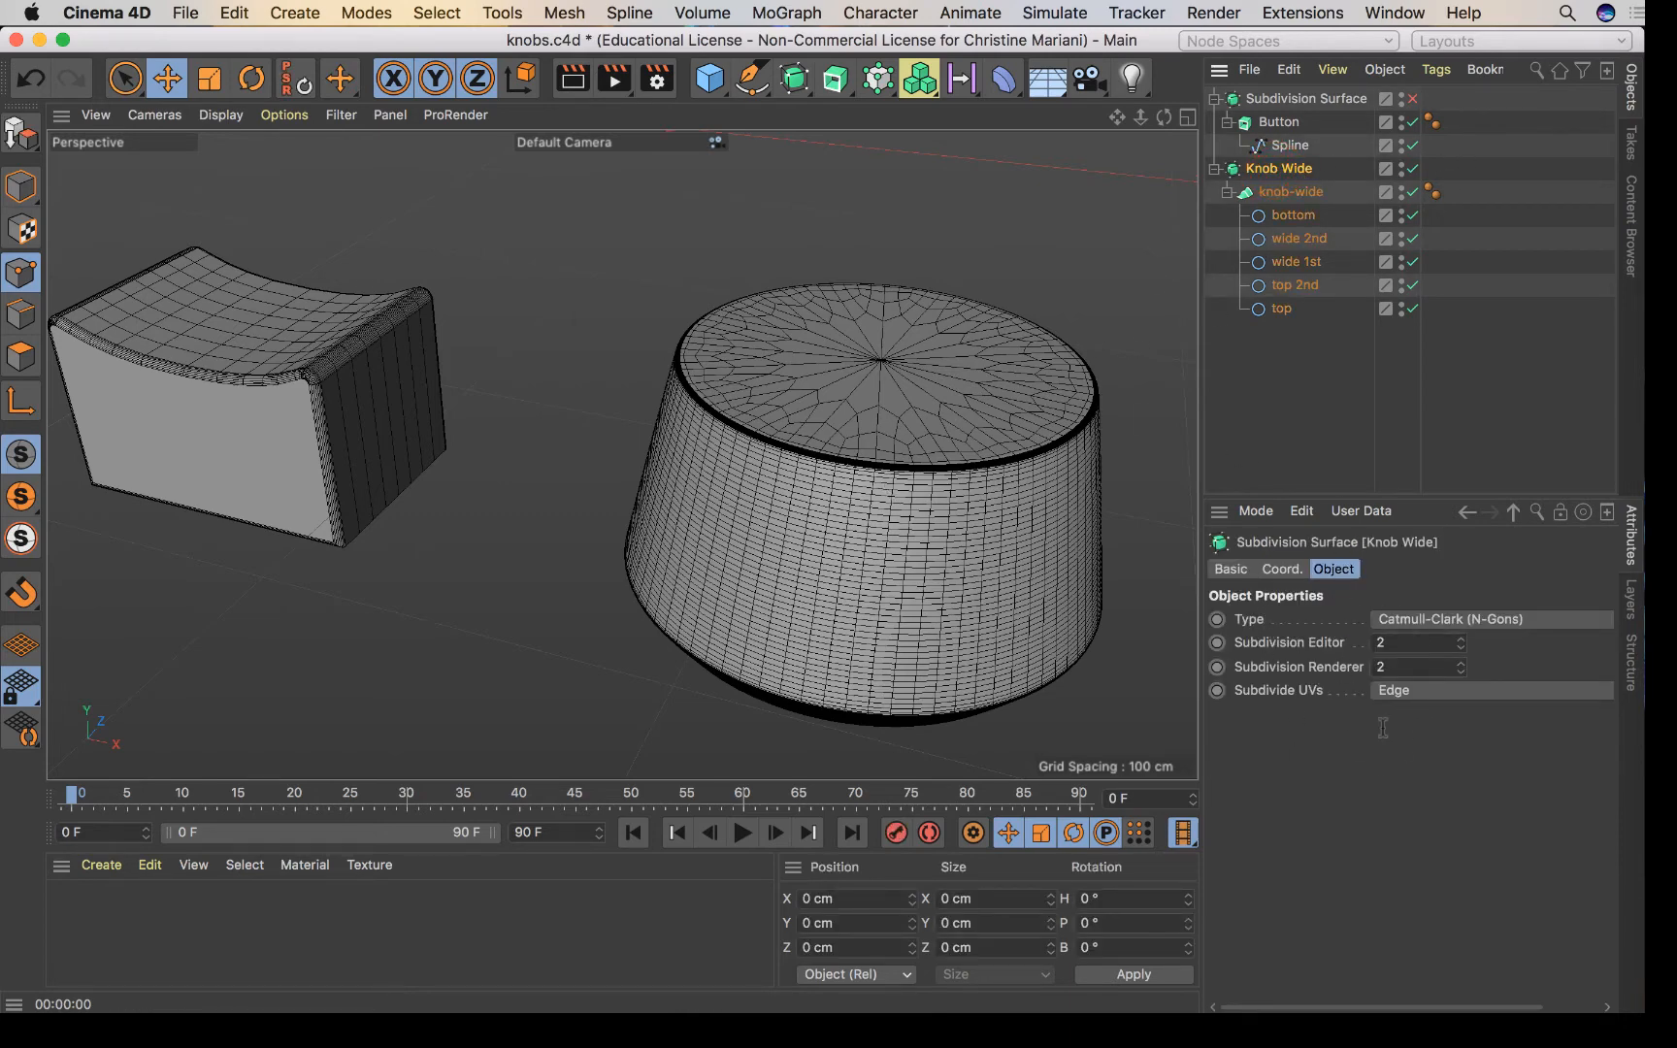
pyautogui.click(1438, 621)
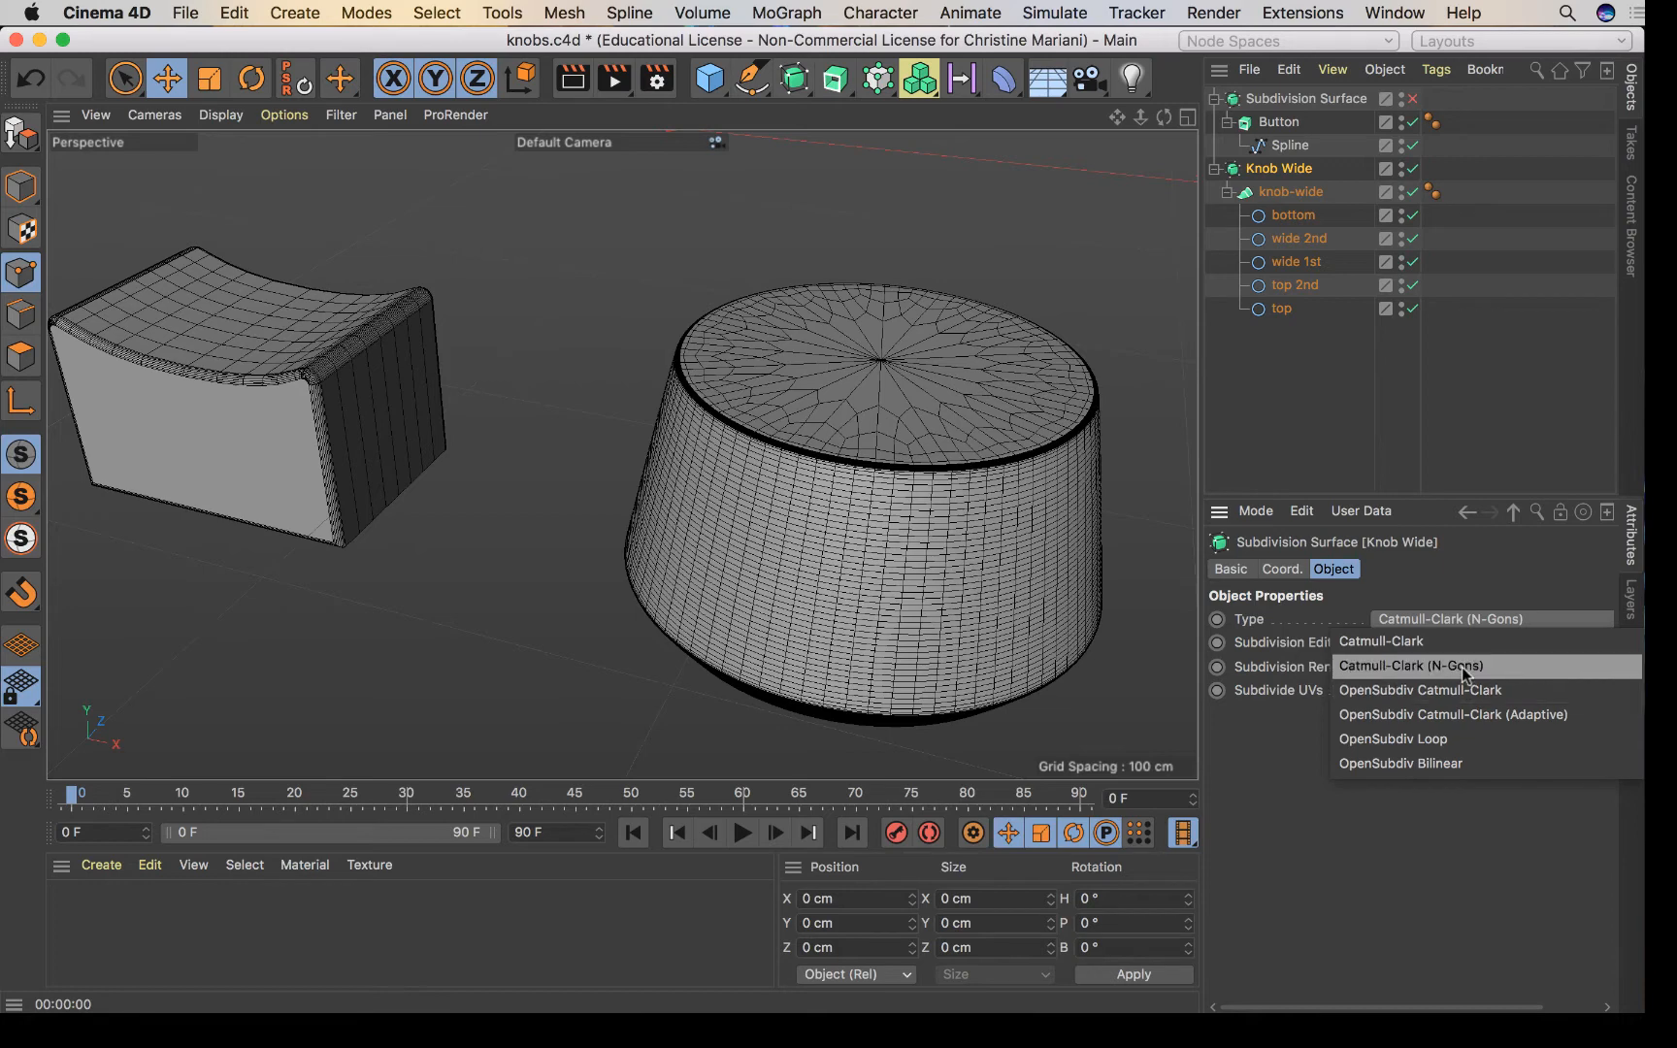
pyautogui.click(1464, 589)
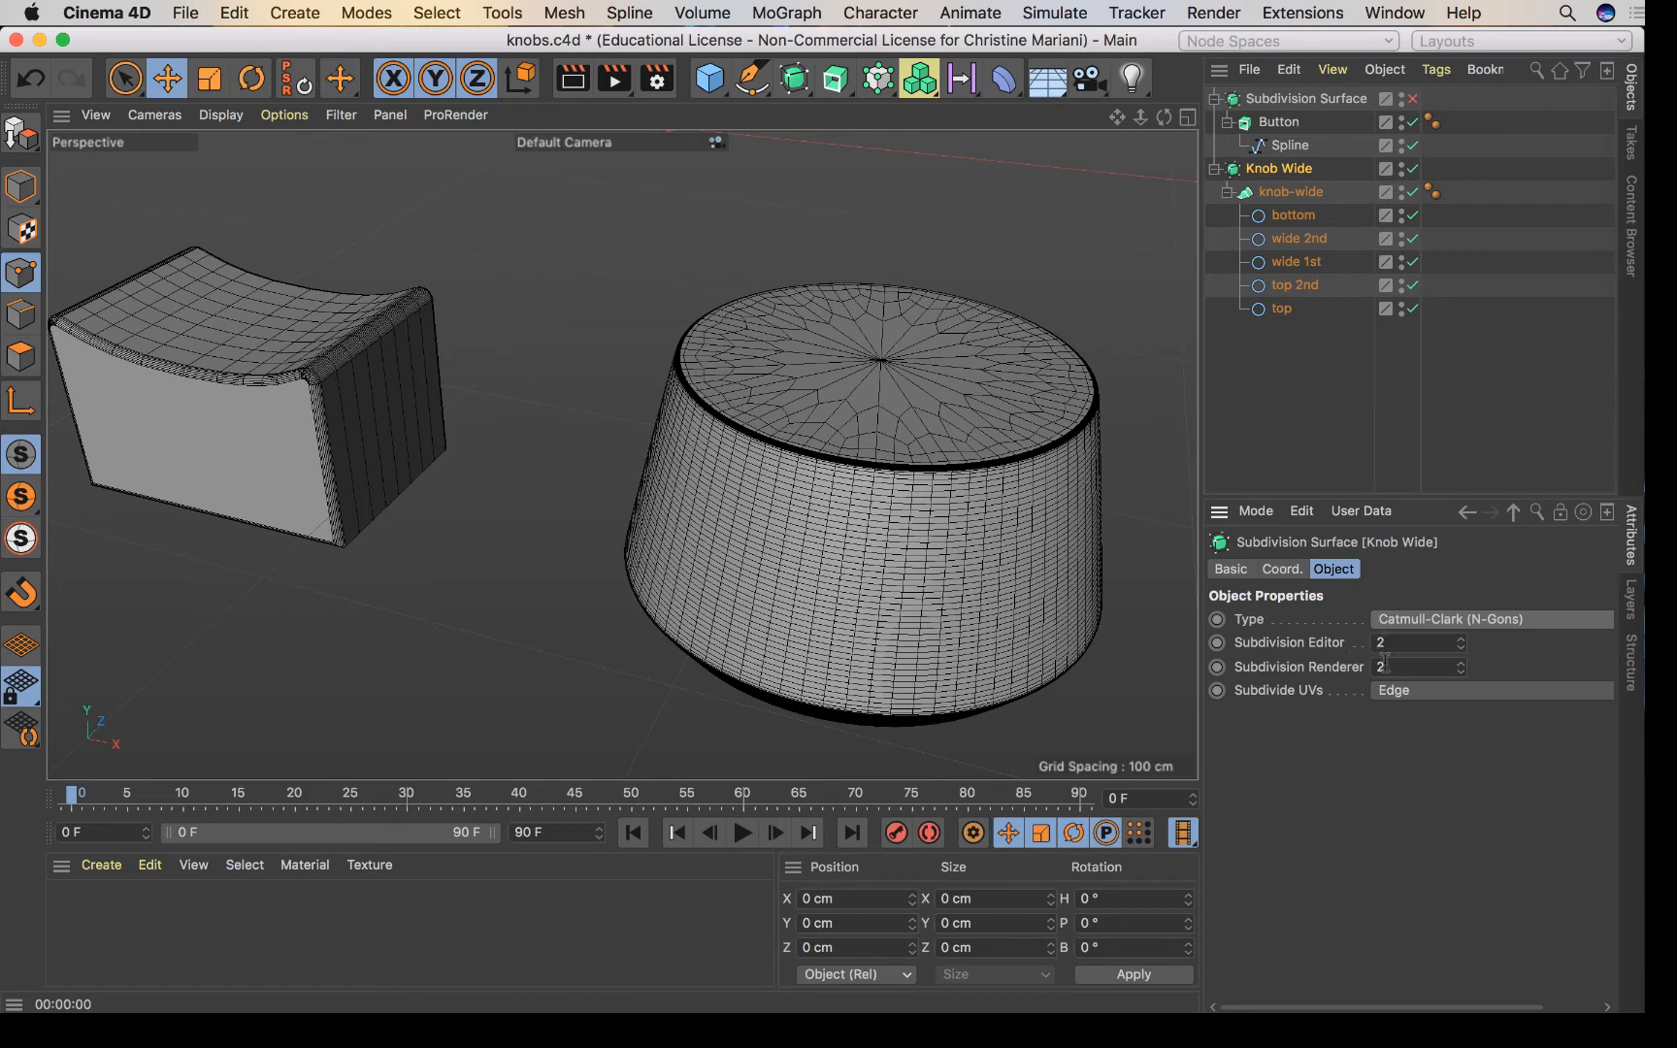
# Raise the Knob Wide subdivision levels one at a time to 5 for the editor and 4 for the renderer.
pyautogui.moveTo(1117, 116); pyautogui.dragTo(1172, 120)
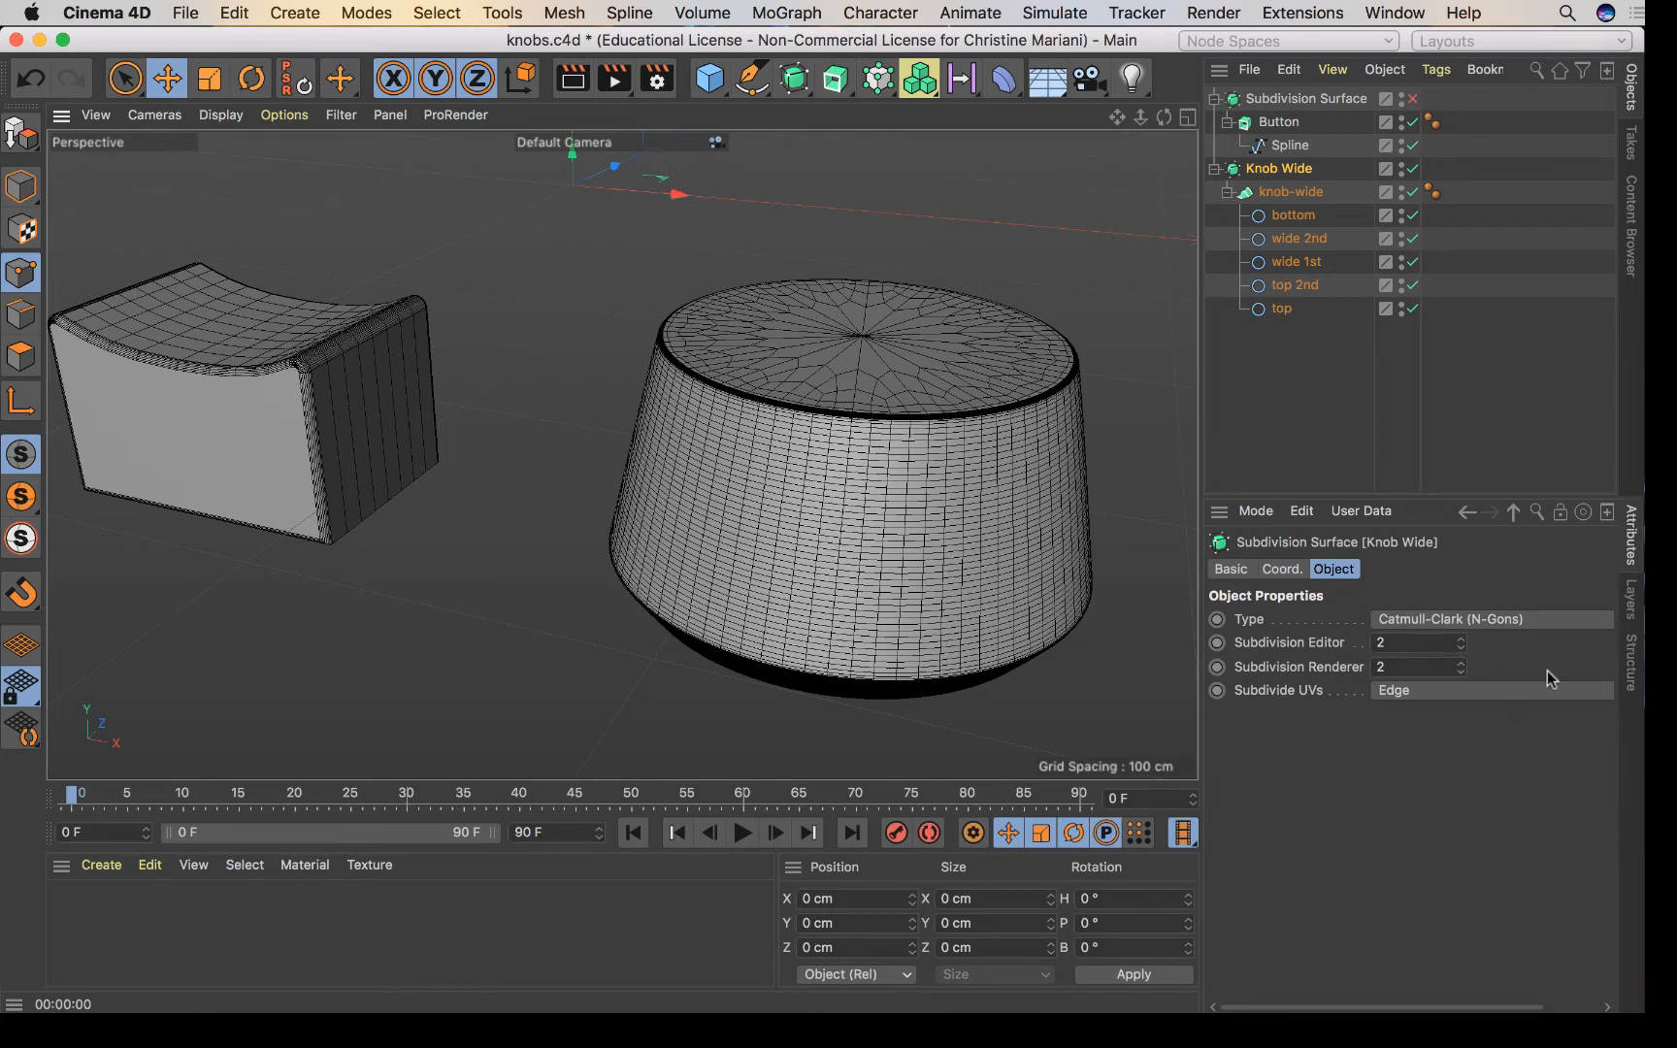
pyautogui.click(1460, 639)
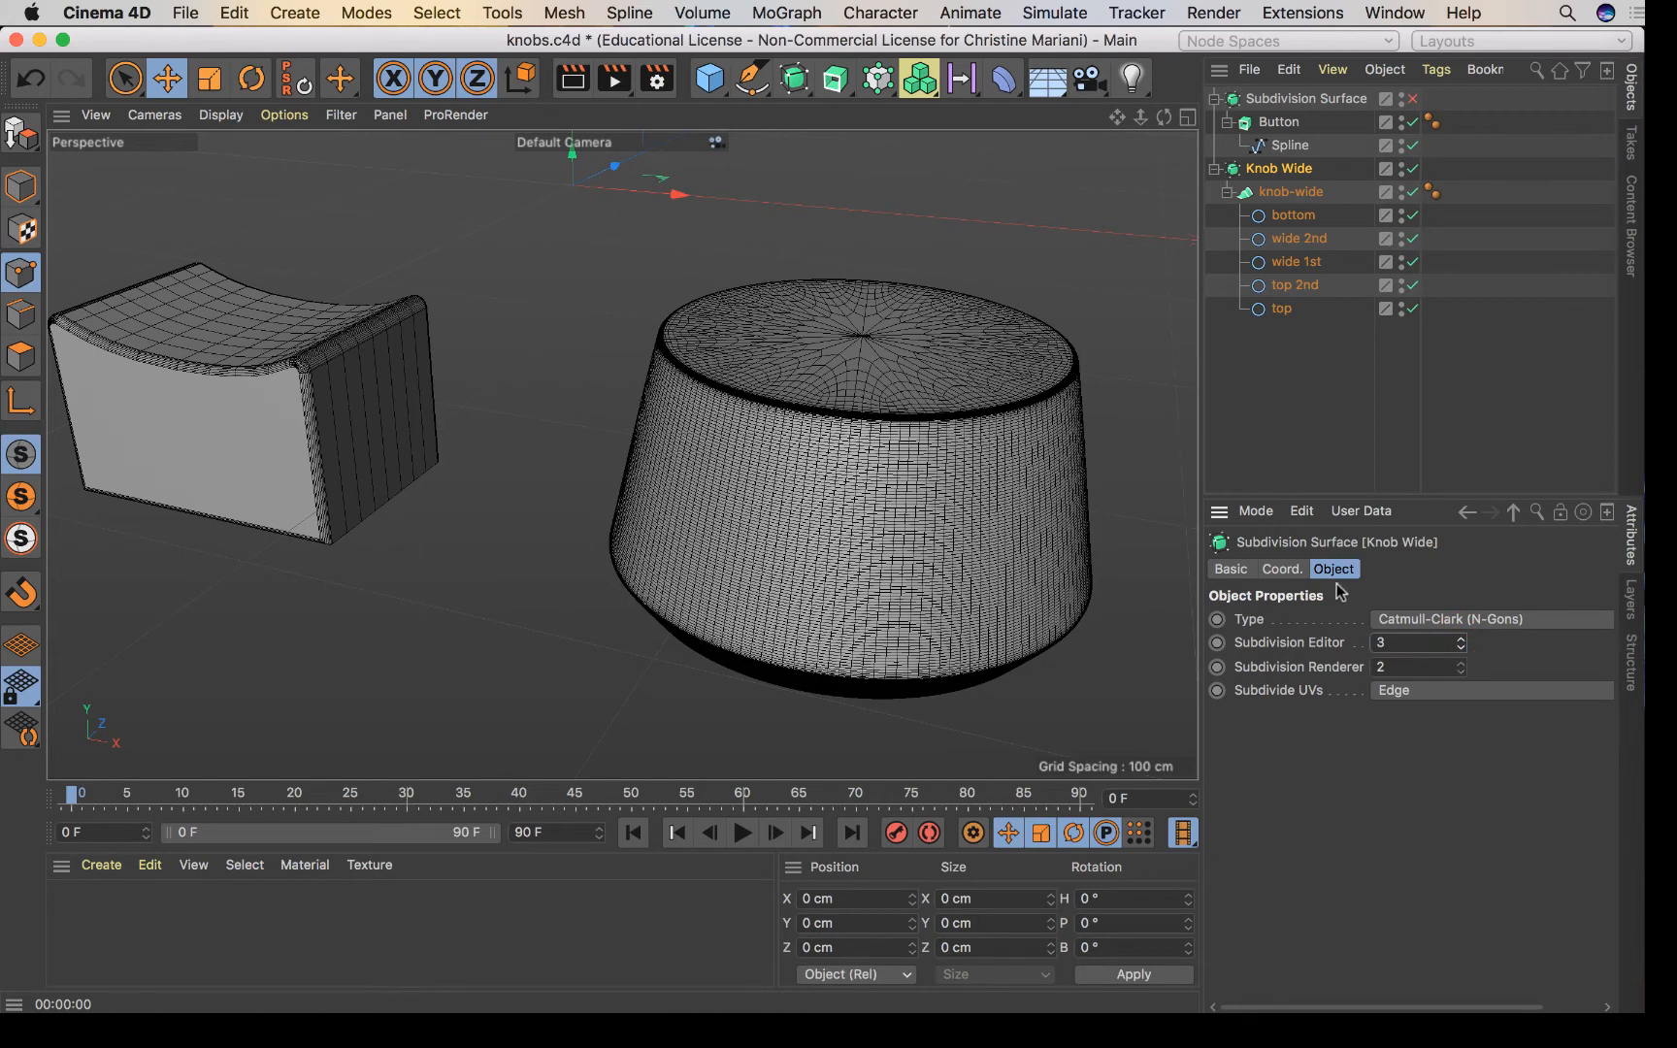
pyautogui.click(1460, 664)
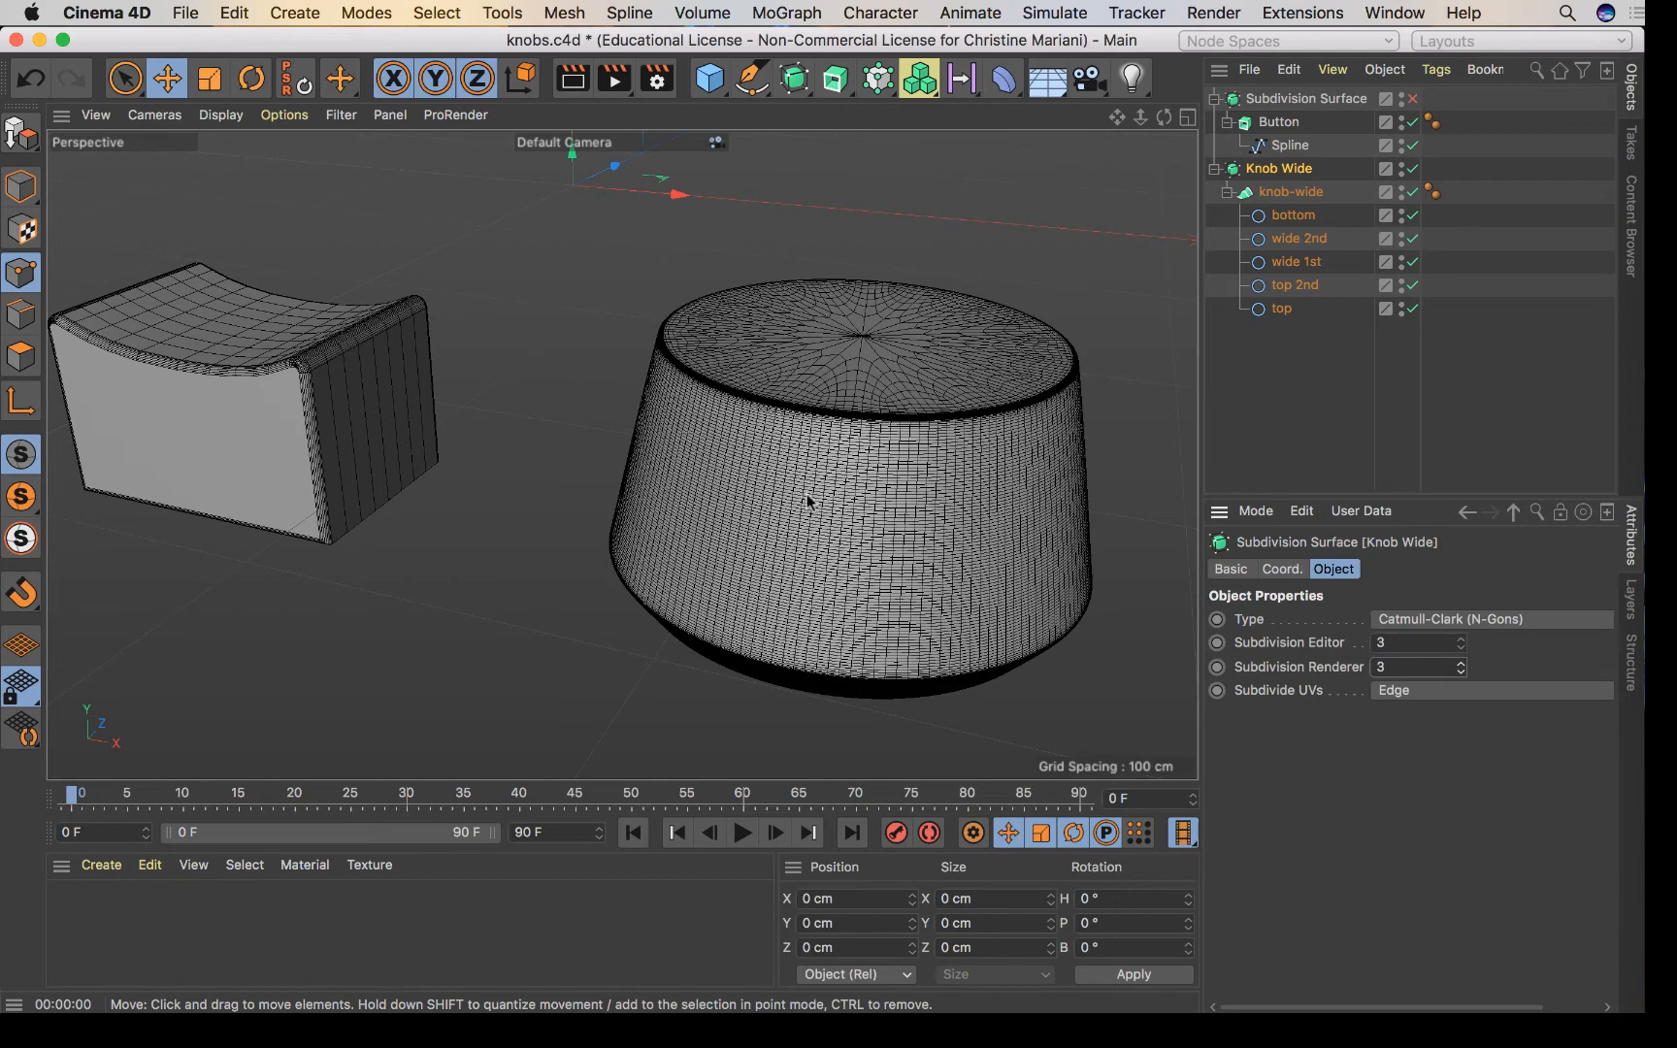
pyautogui.click(1461, 639)
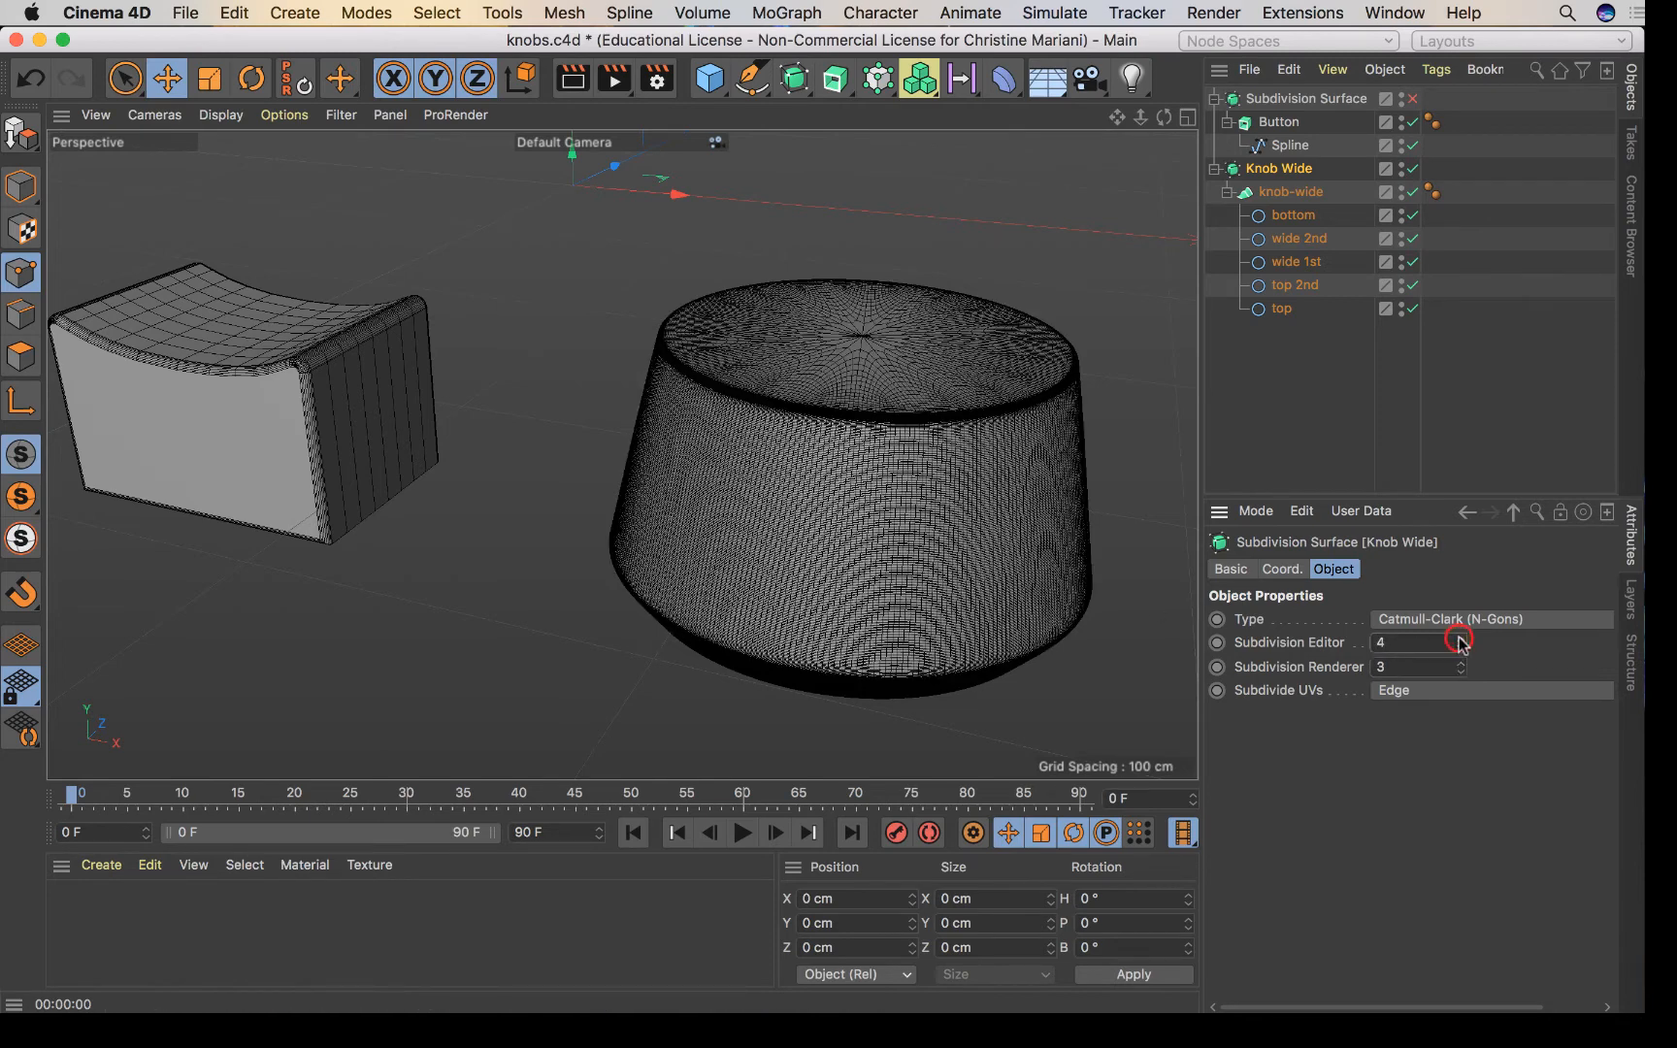
pyautogui.click(1461, 662)
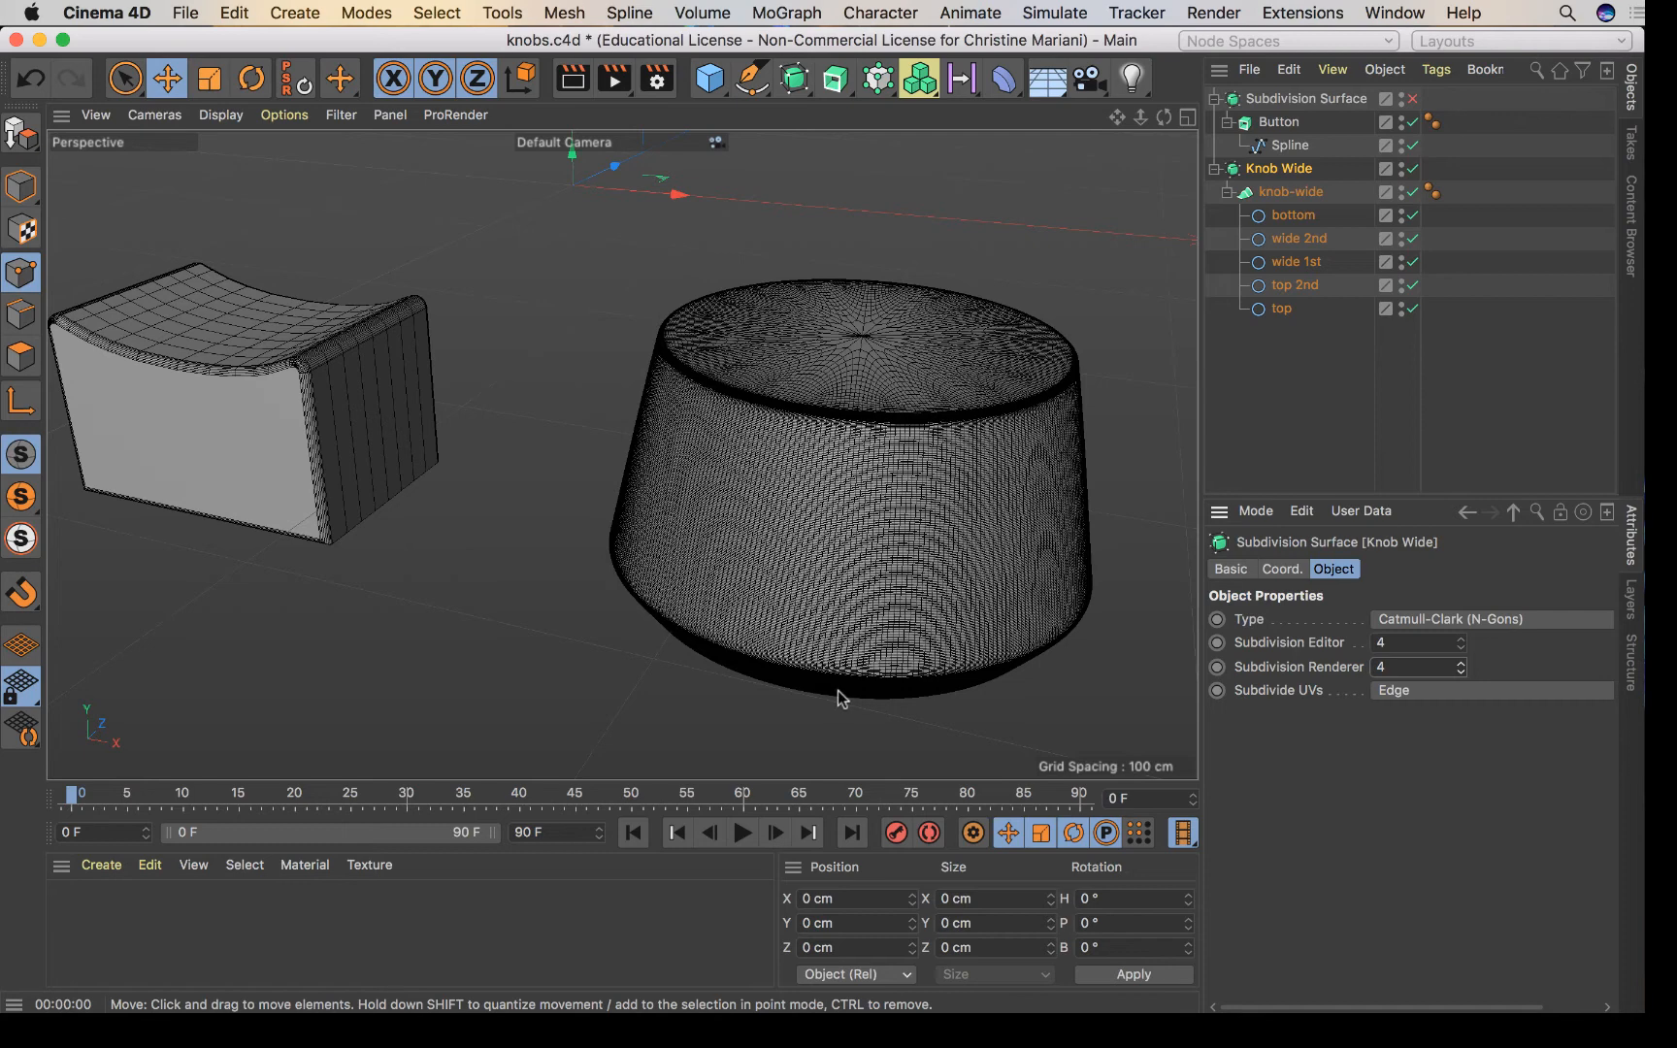
pyautogui.click(1460, 637)
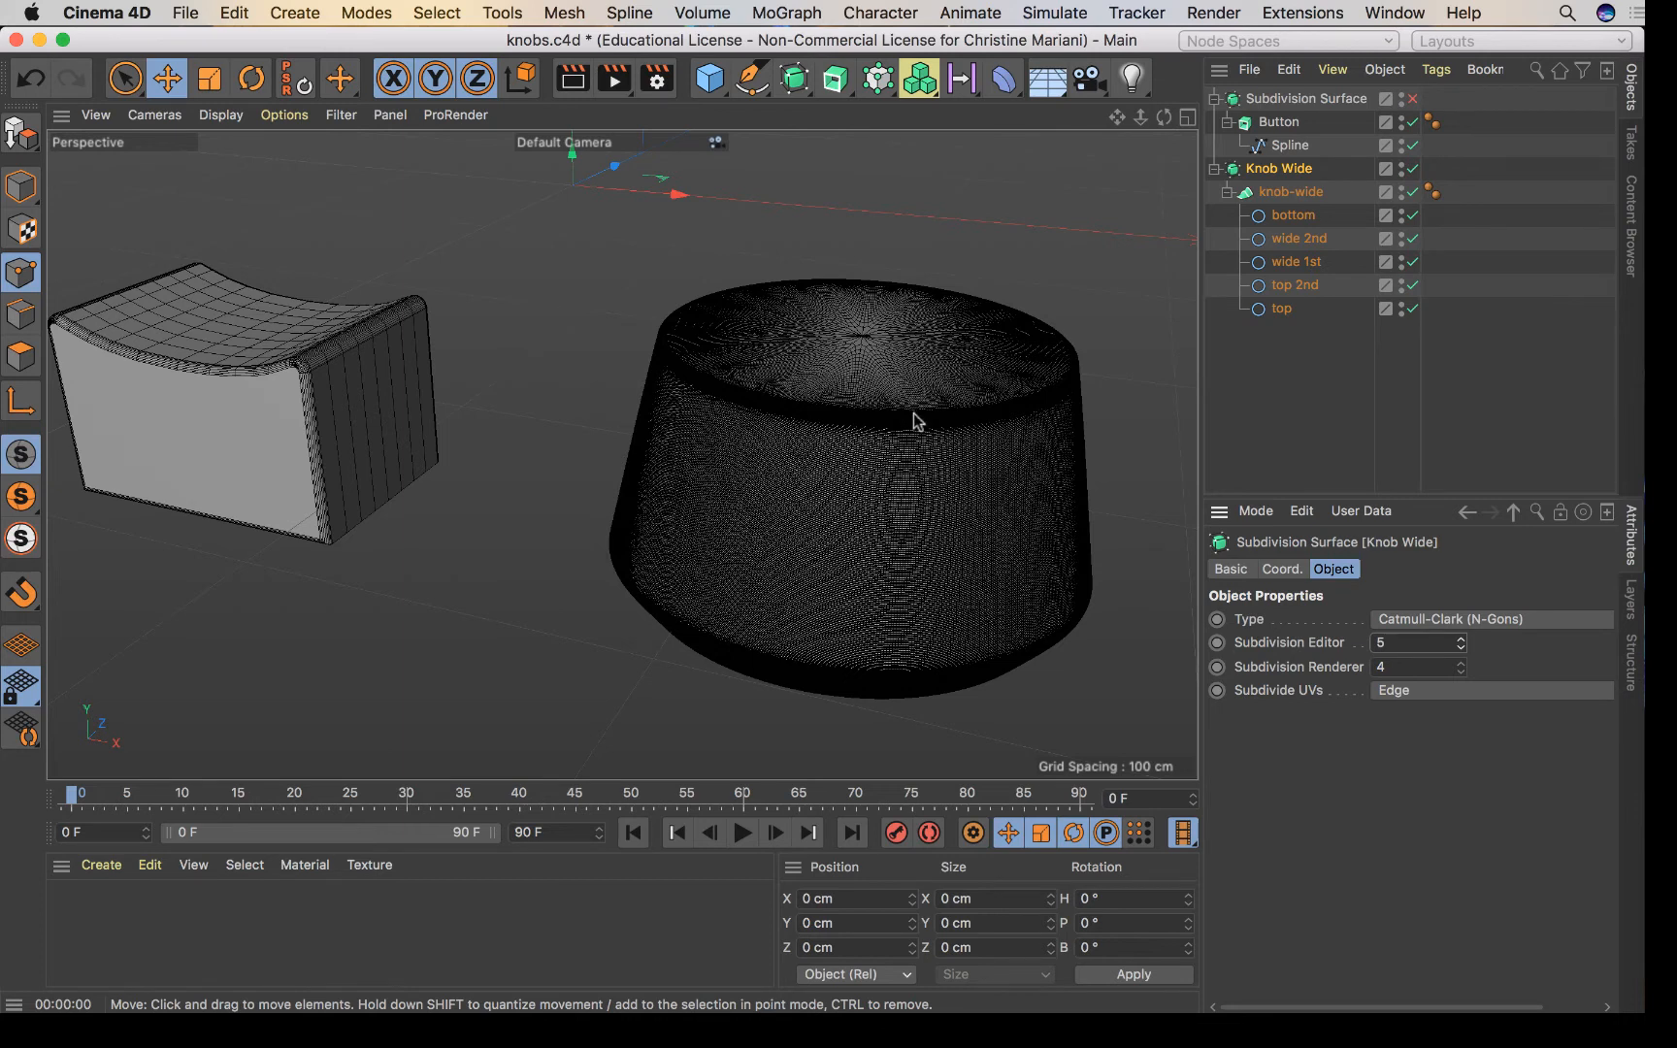
# Lower the Knob Wide subdivision to 2 in the editor and 3 in the renderer.
pyautogui.click(1461, 648)
pyautogui.click(1461, 647)
pyautogui.click(1461, 647)
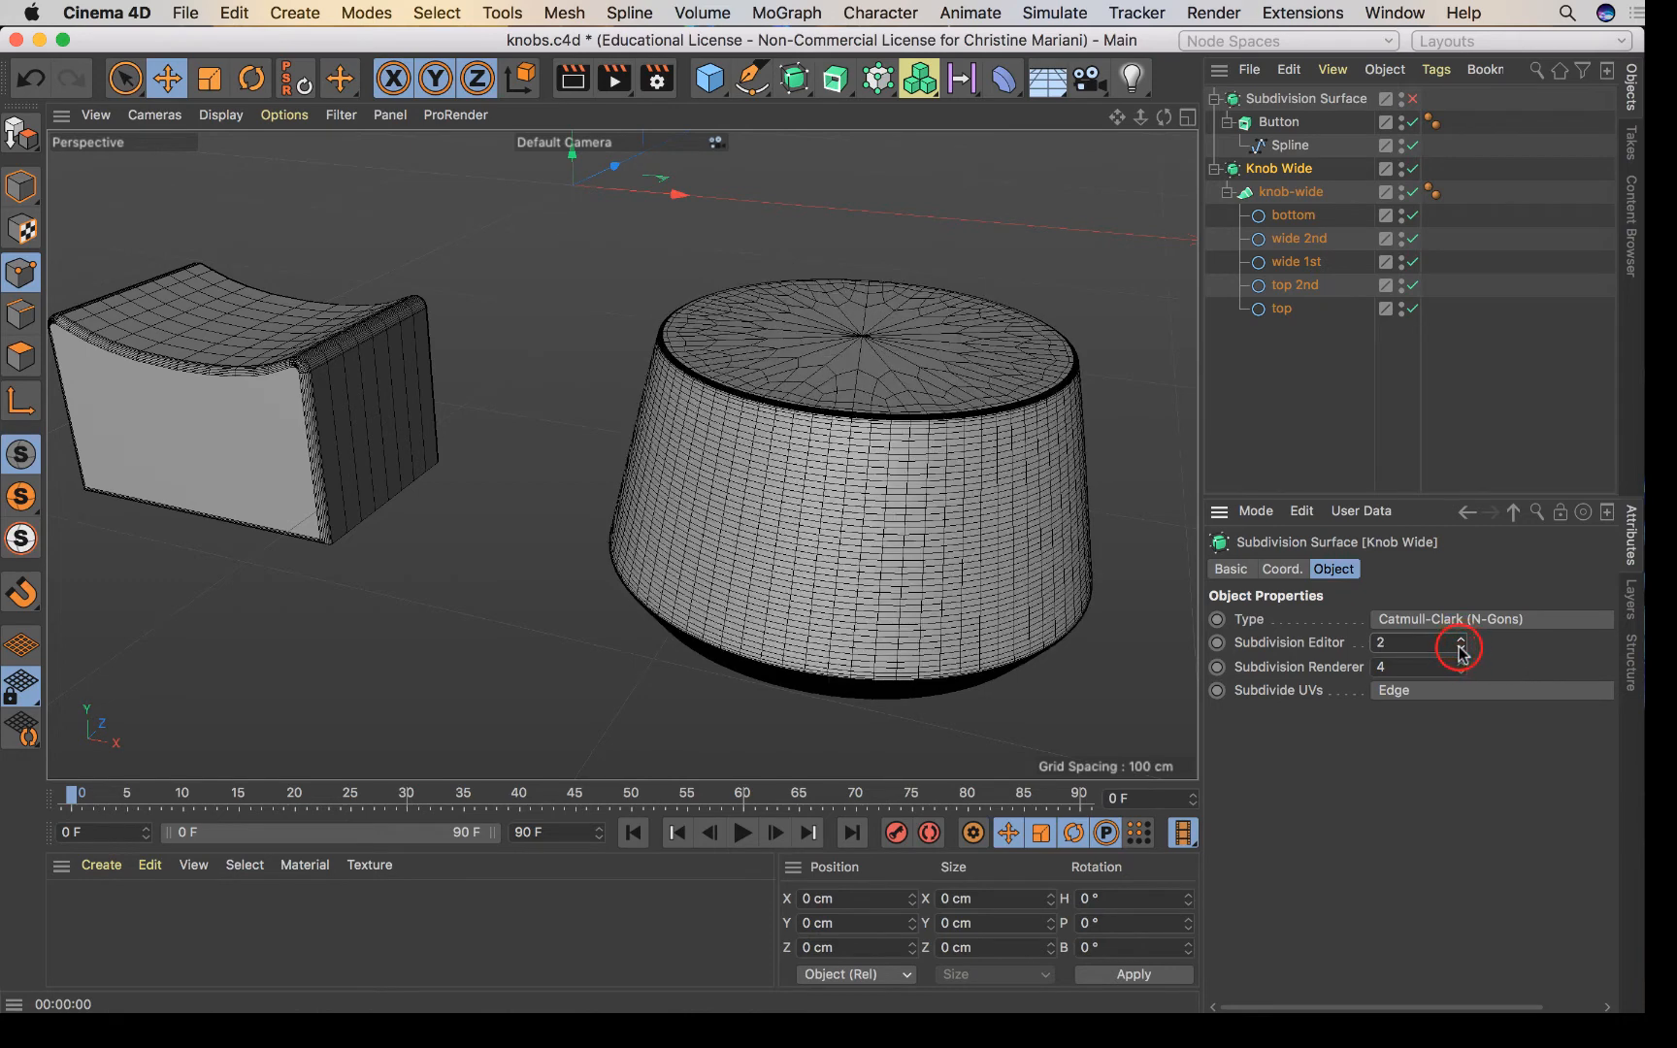
pyautogui.click(1461, 672)
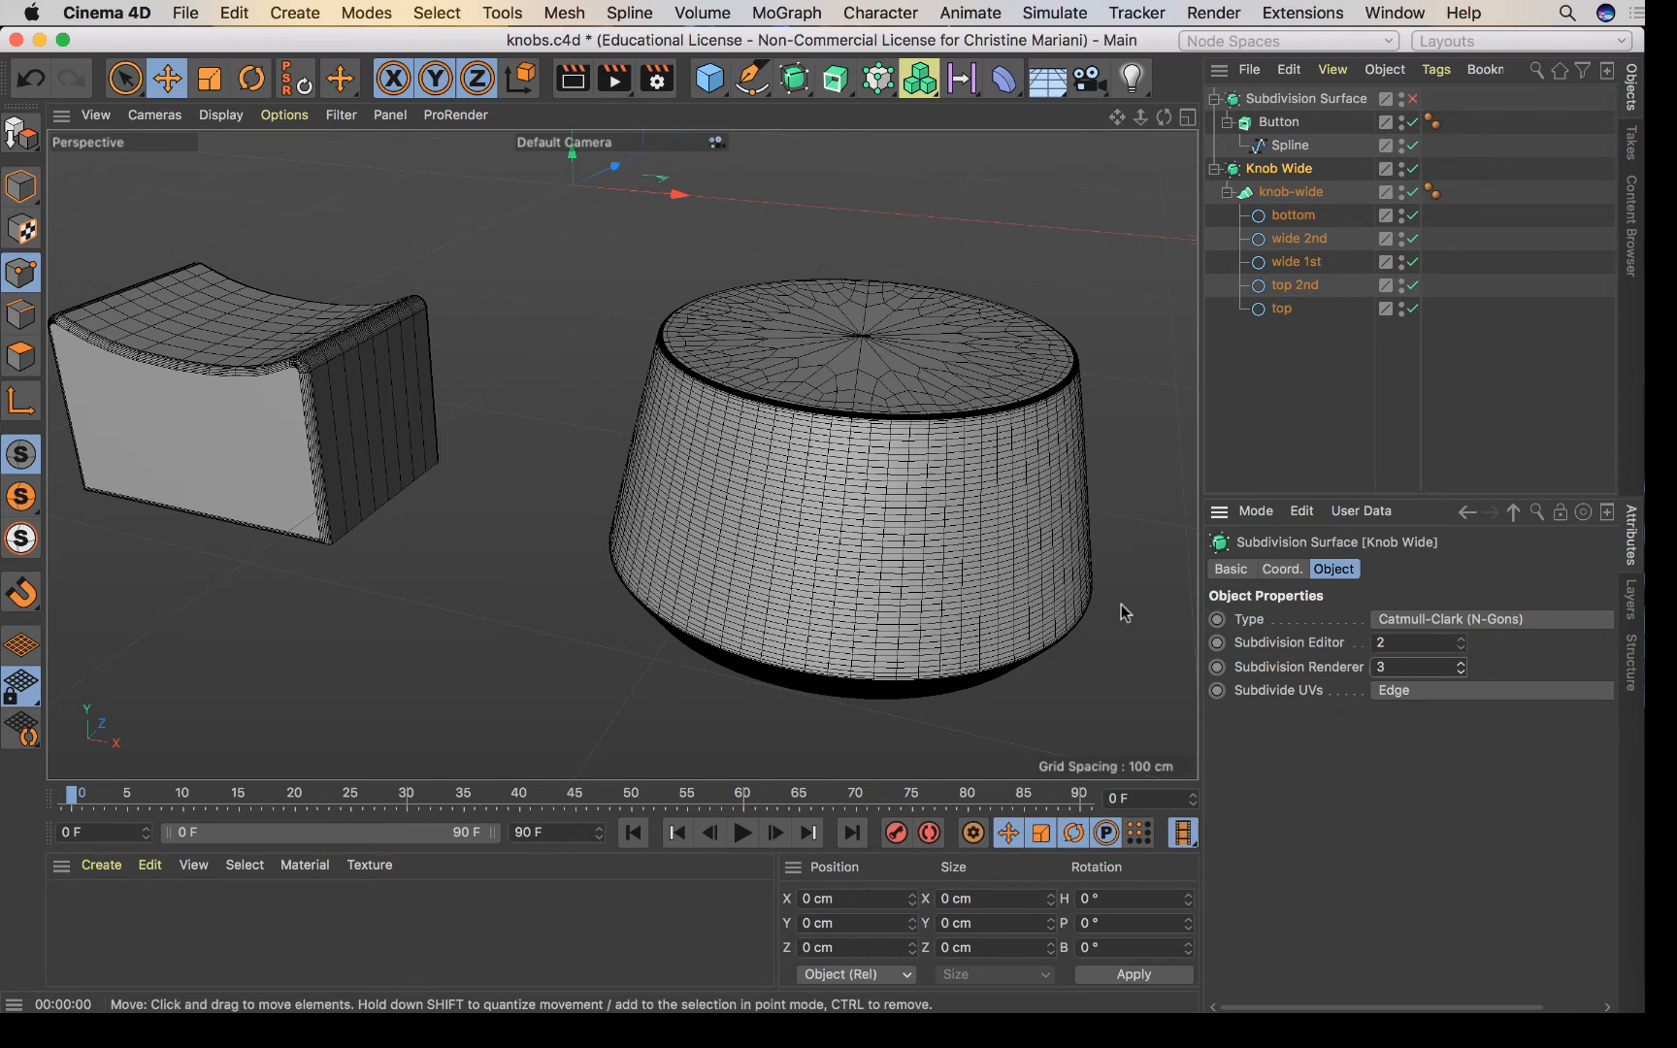
# Raise only the Knob Wide editor subdivision to 5 to show the densest mesh.
pyautogui.click(1461, 639)
pyautogui.click(1461, 639)
pyautogui.click(1460, 639)
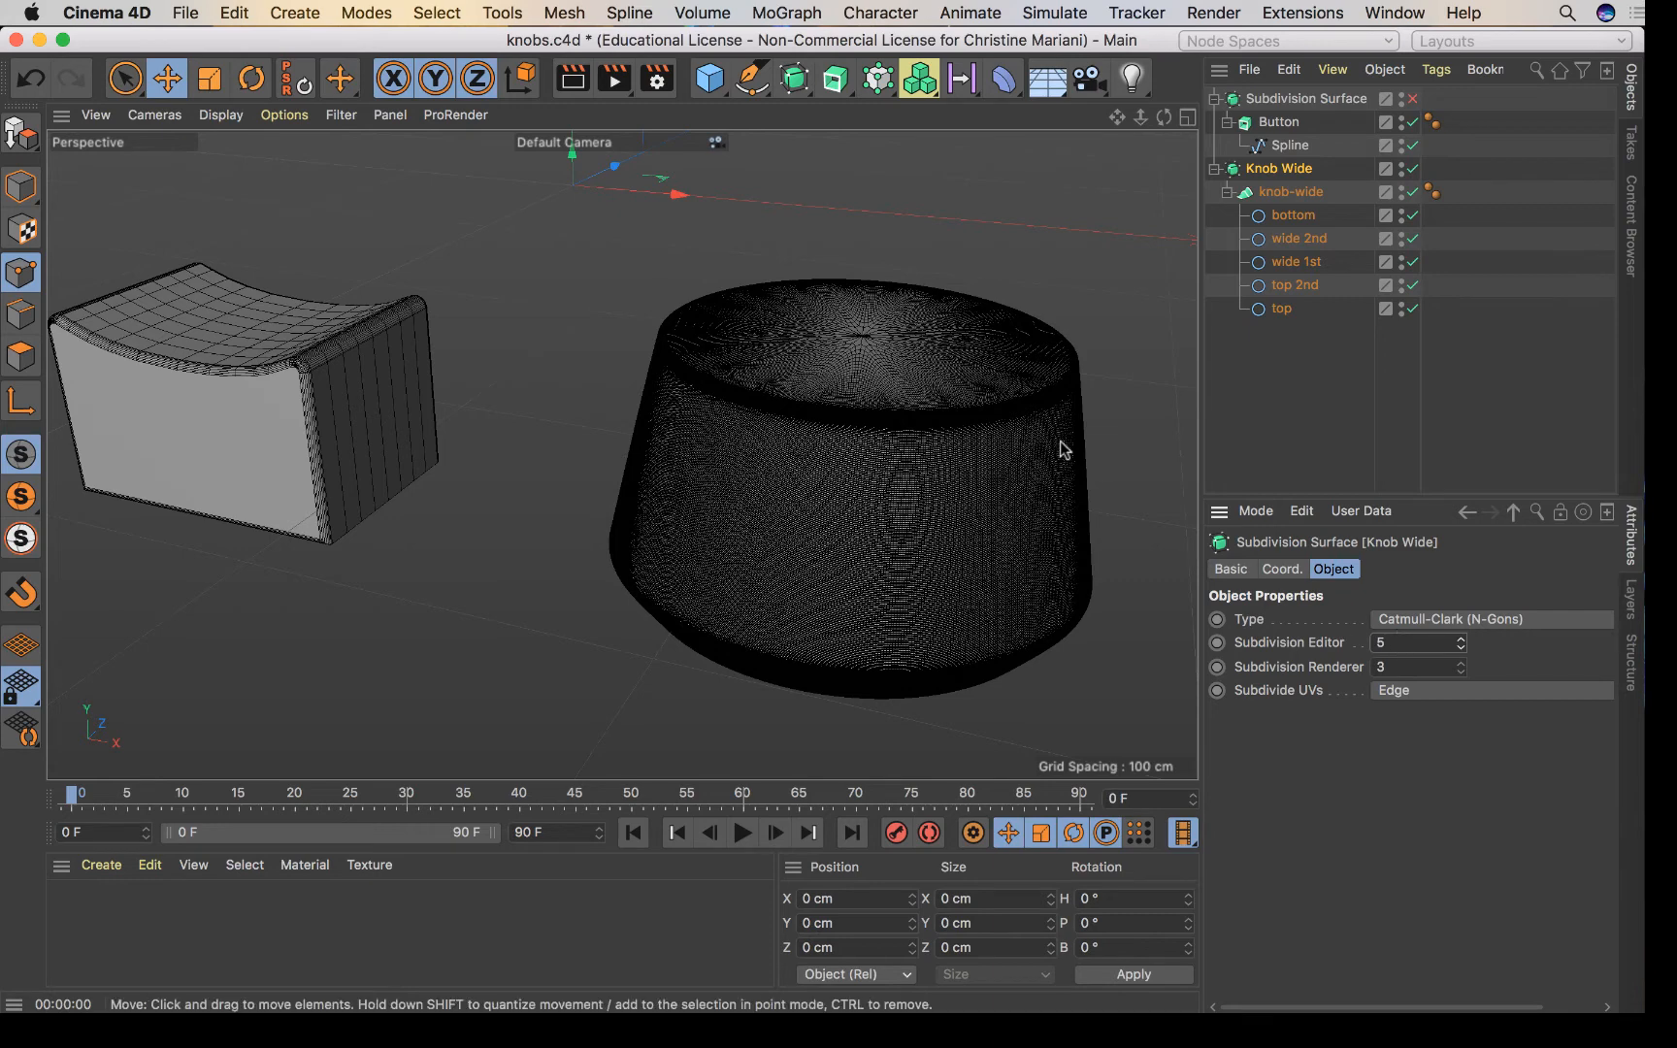
# Set both the editor and renderer subdivision of Knob Wide to 2.
pyautogui.click(1462, 648)
pyautogui.click(1462, 649)
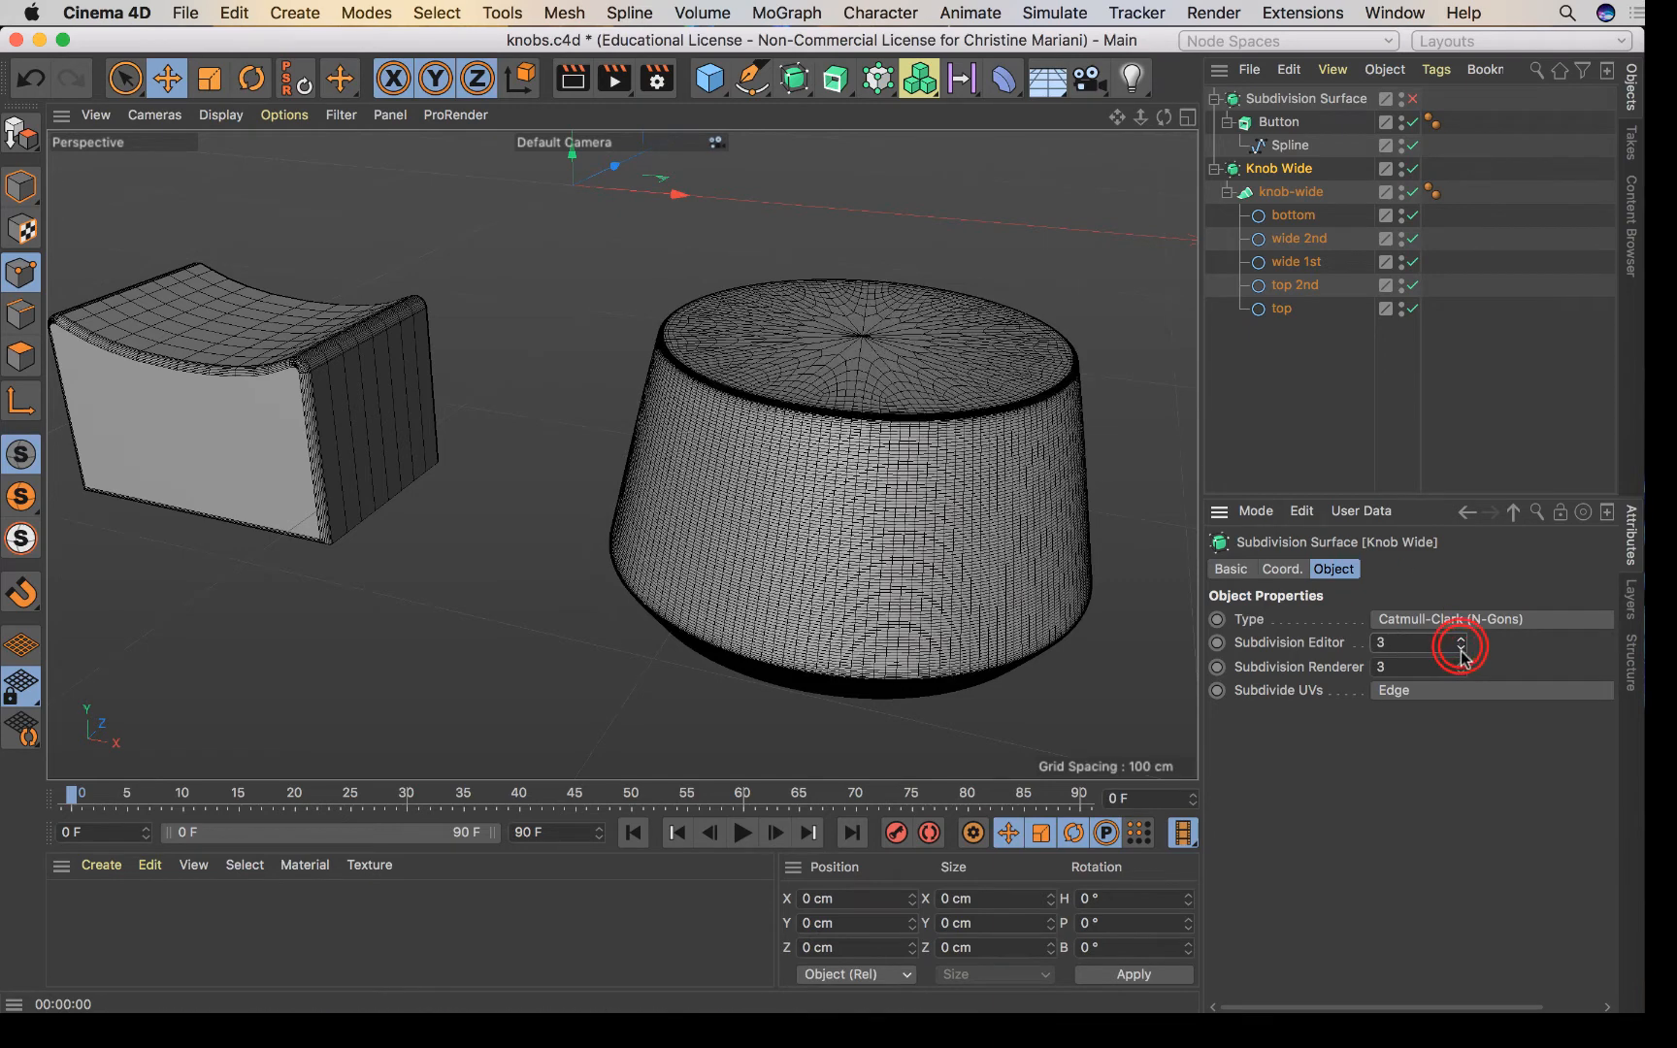
pyautogui.click(1460, 643)
pyautogui.click(1462, 648)
pyautogui.click(1461, 649)
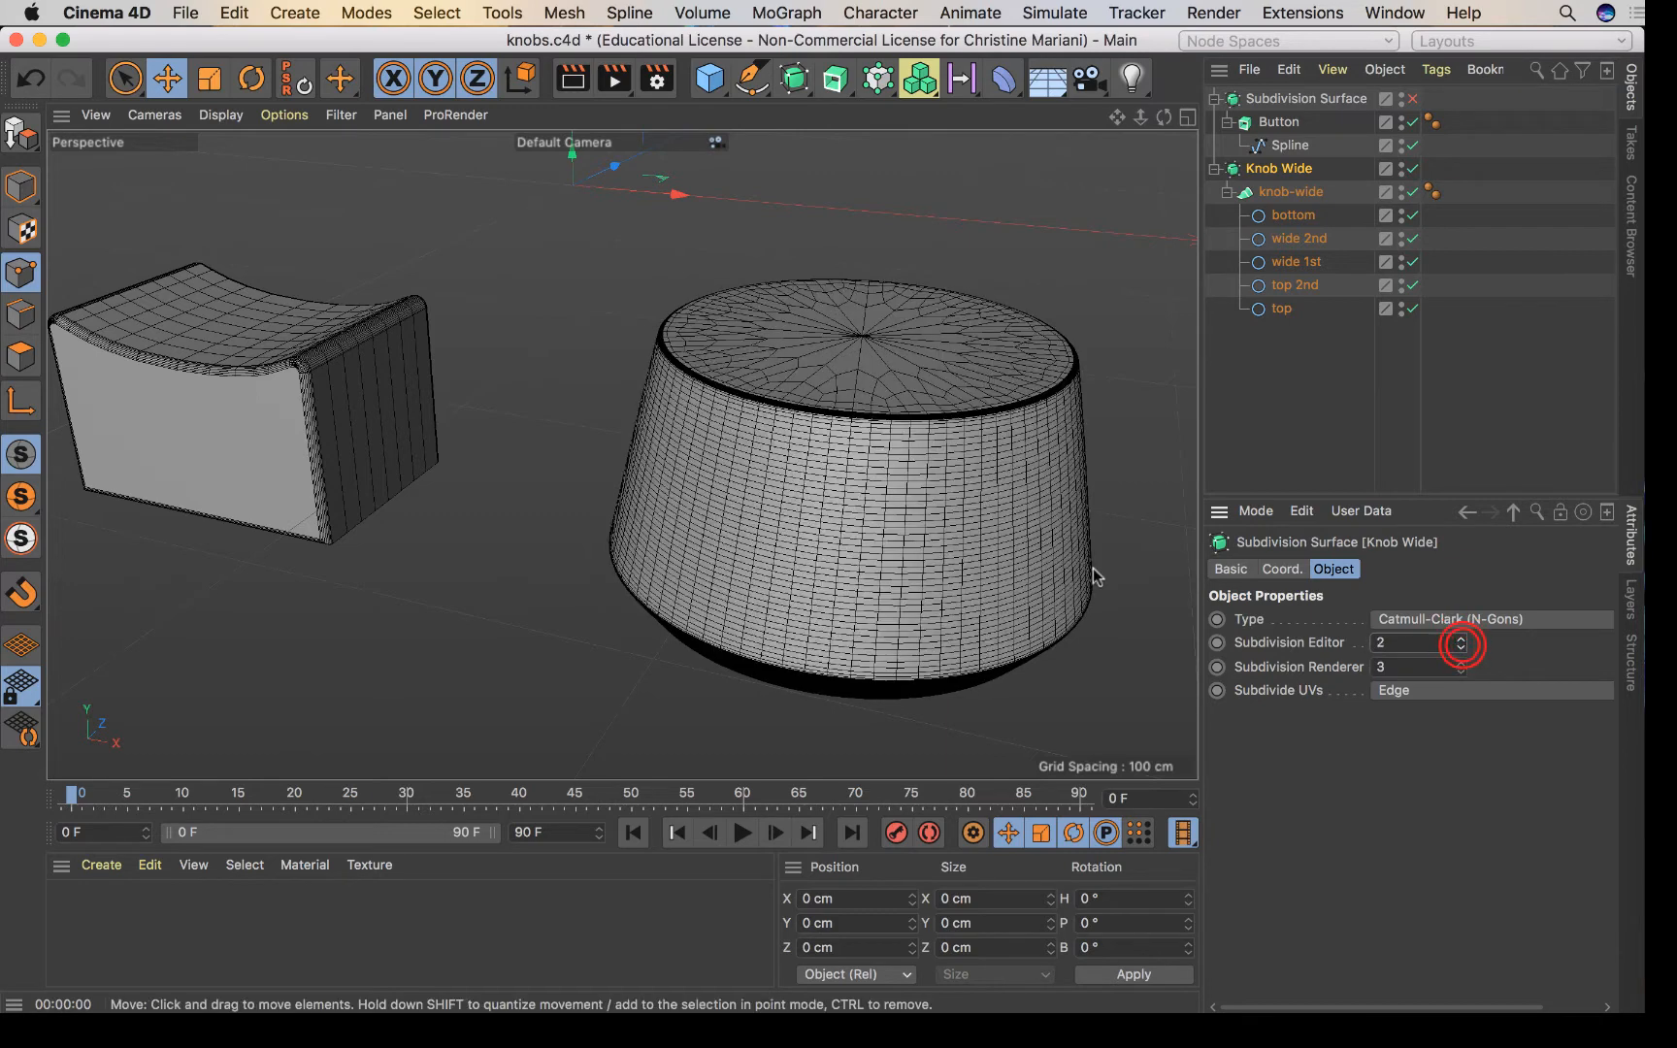
pyautogui.click(1462, 672)
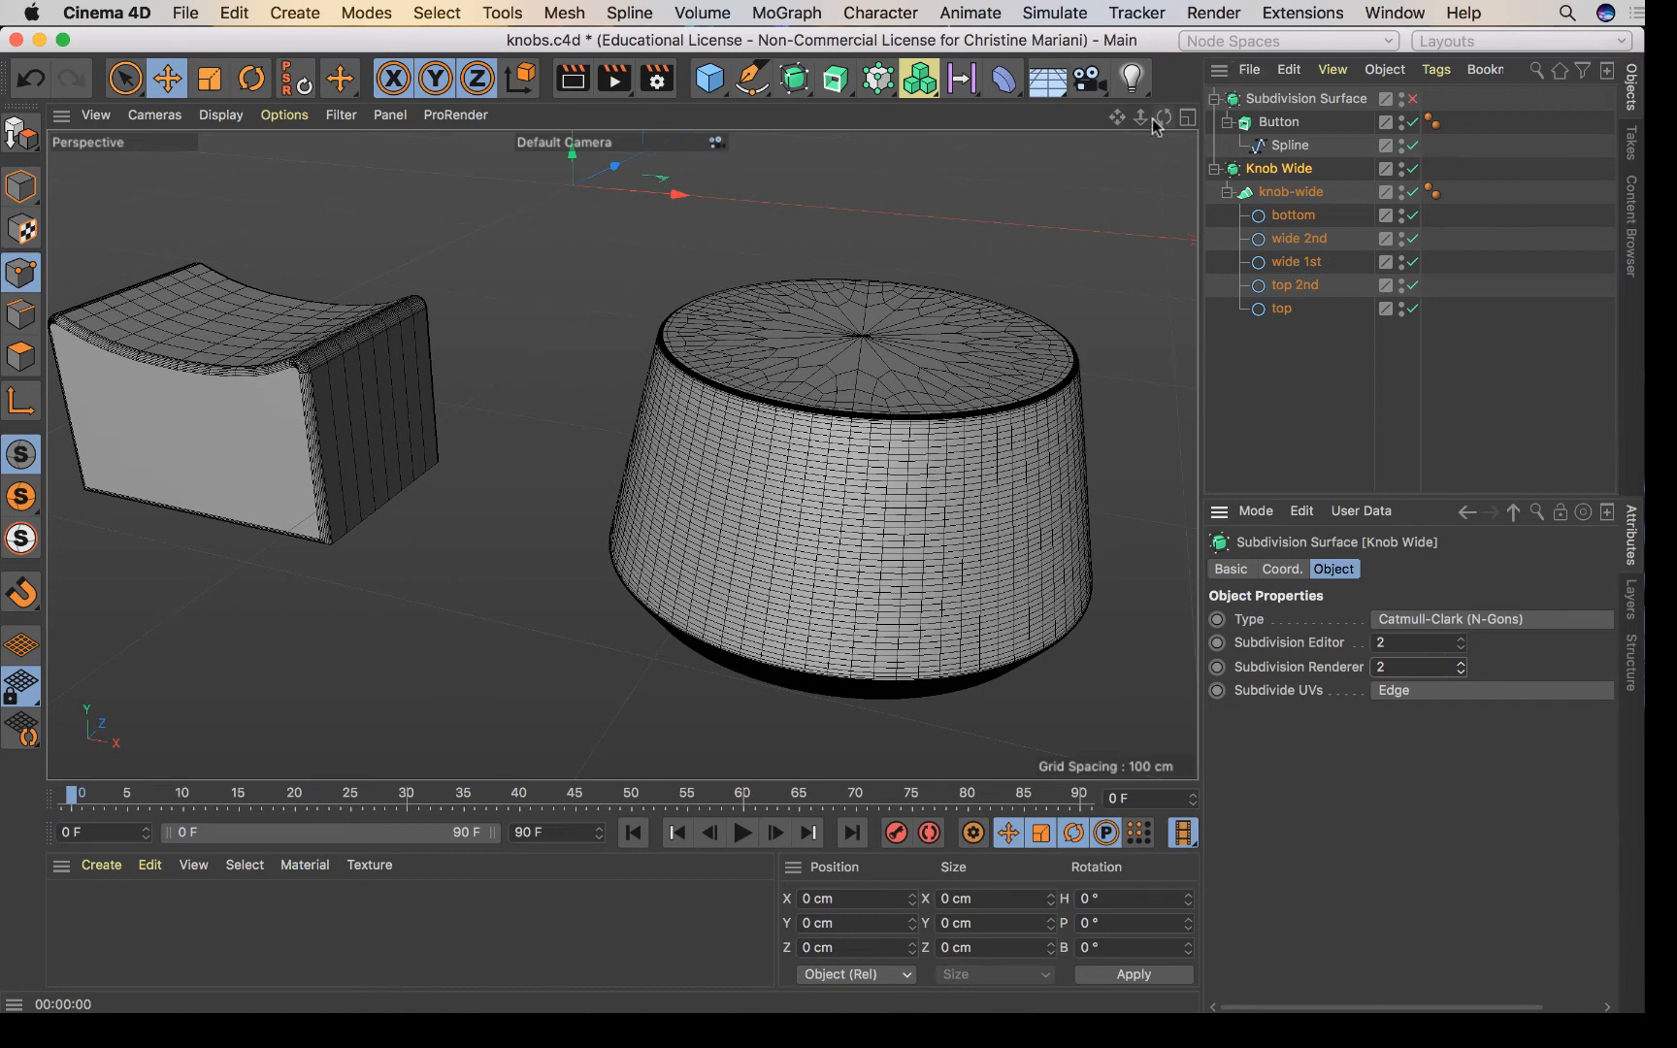
# Select the Button's Spline and switch the Button extrusion off and on to view its profile.
pyautogui.moveTo(1117, 117); pyautogui.dragTo(1155, 120)
pyautogui.moveTo(1117, 117); pyautogui.dragTo(1163, 117)
pyautogui.click(1361, 146)
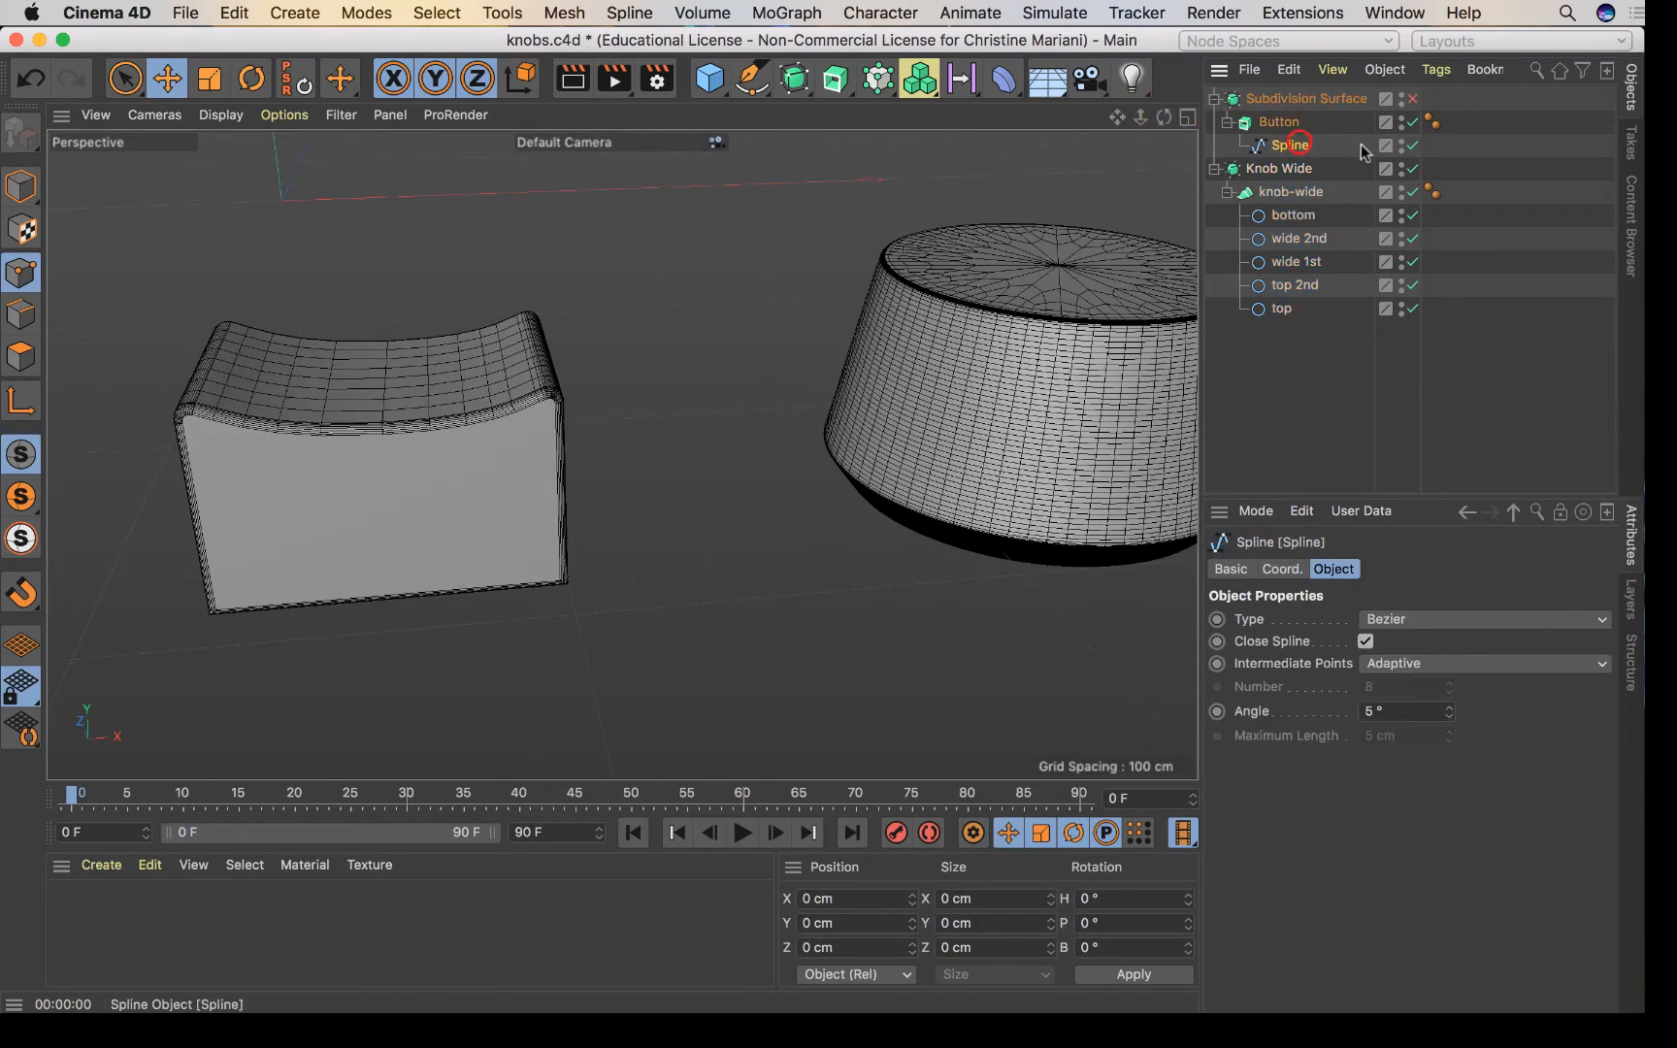
pyautogui.click(1412, 121)
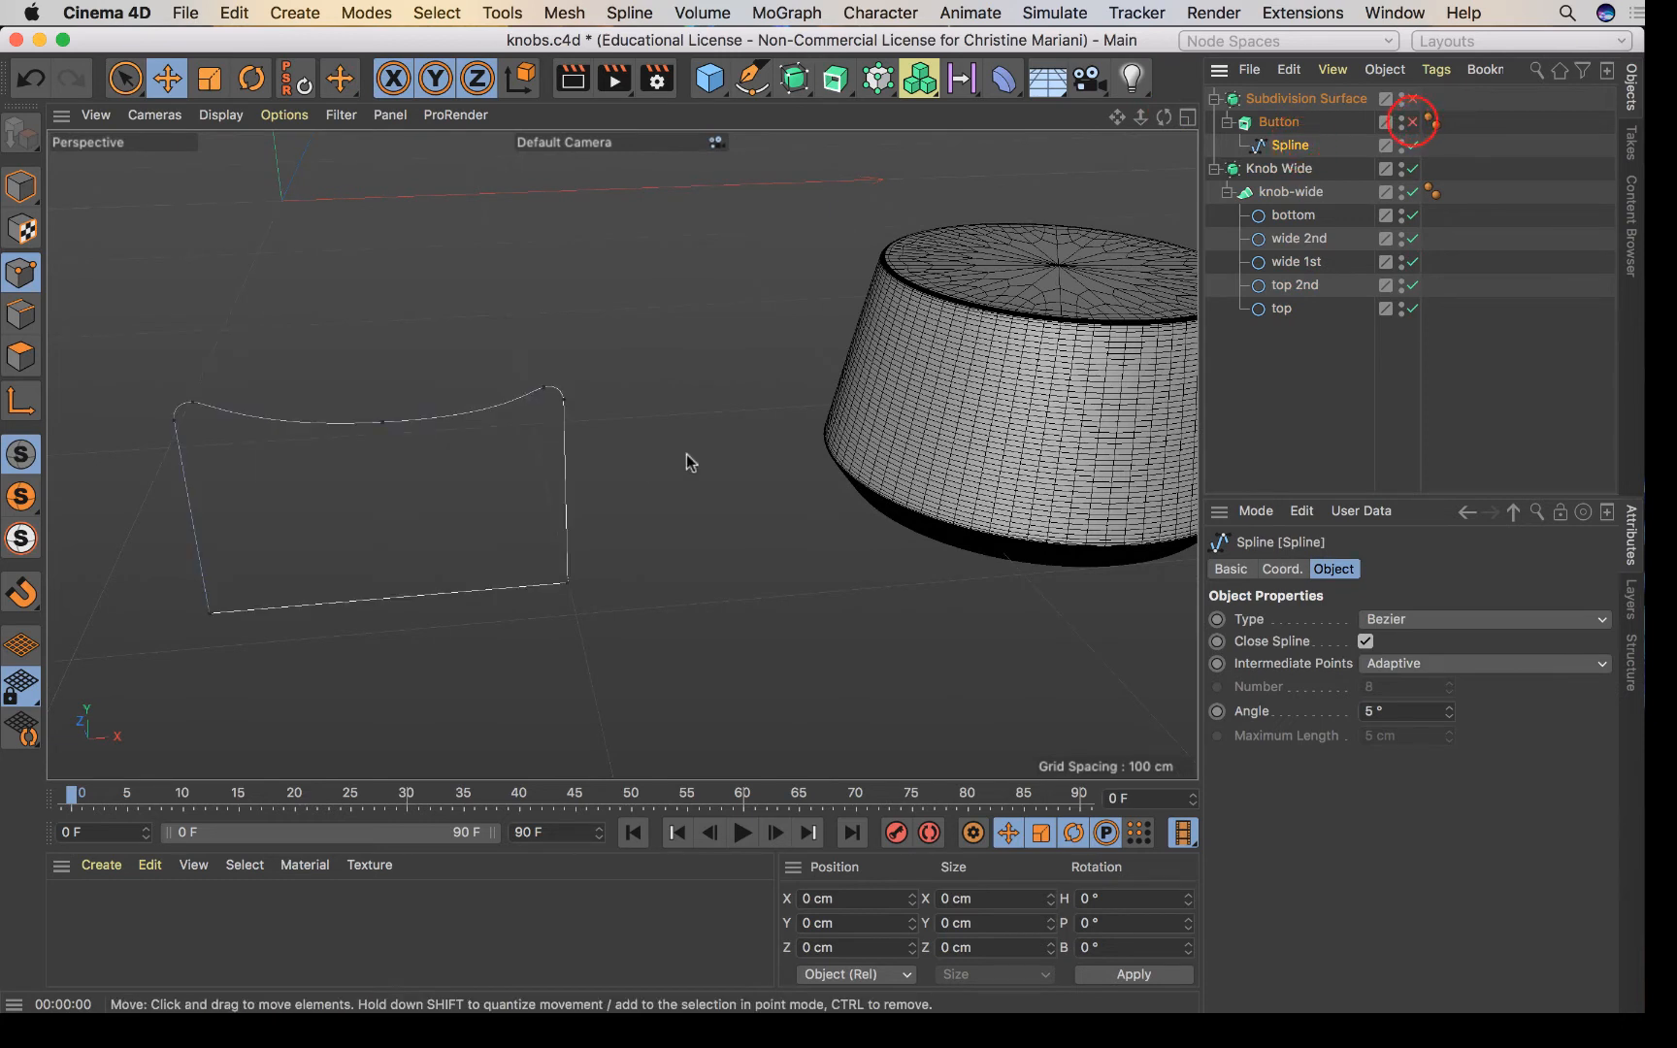
pyautogui.click(1412, 121)
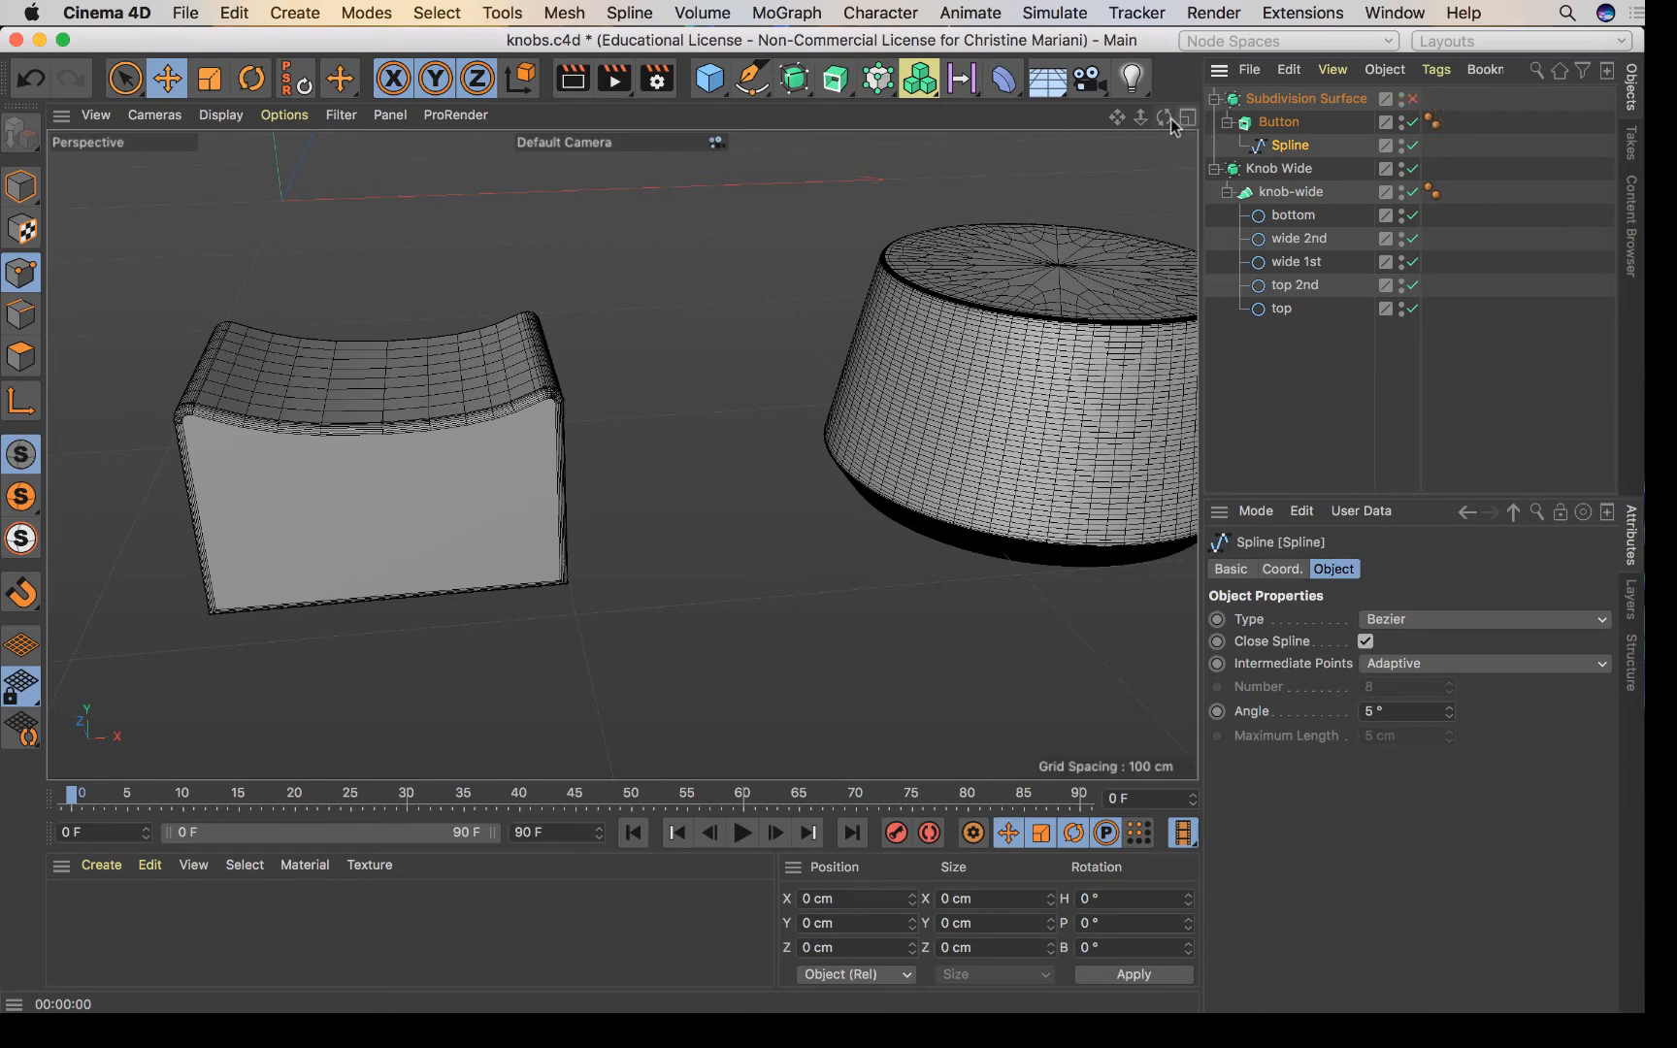
# Examine the extruded button's mesh and rounded edges up close and as a whole.
pyautogui.keyDown('alt'); pyautogui.moveTo(820, 536); pyautogui.dragTo(1072, 262); pyautogui.keyUp('alt')
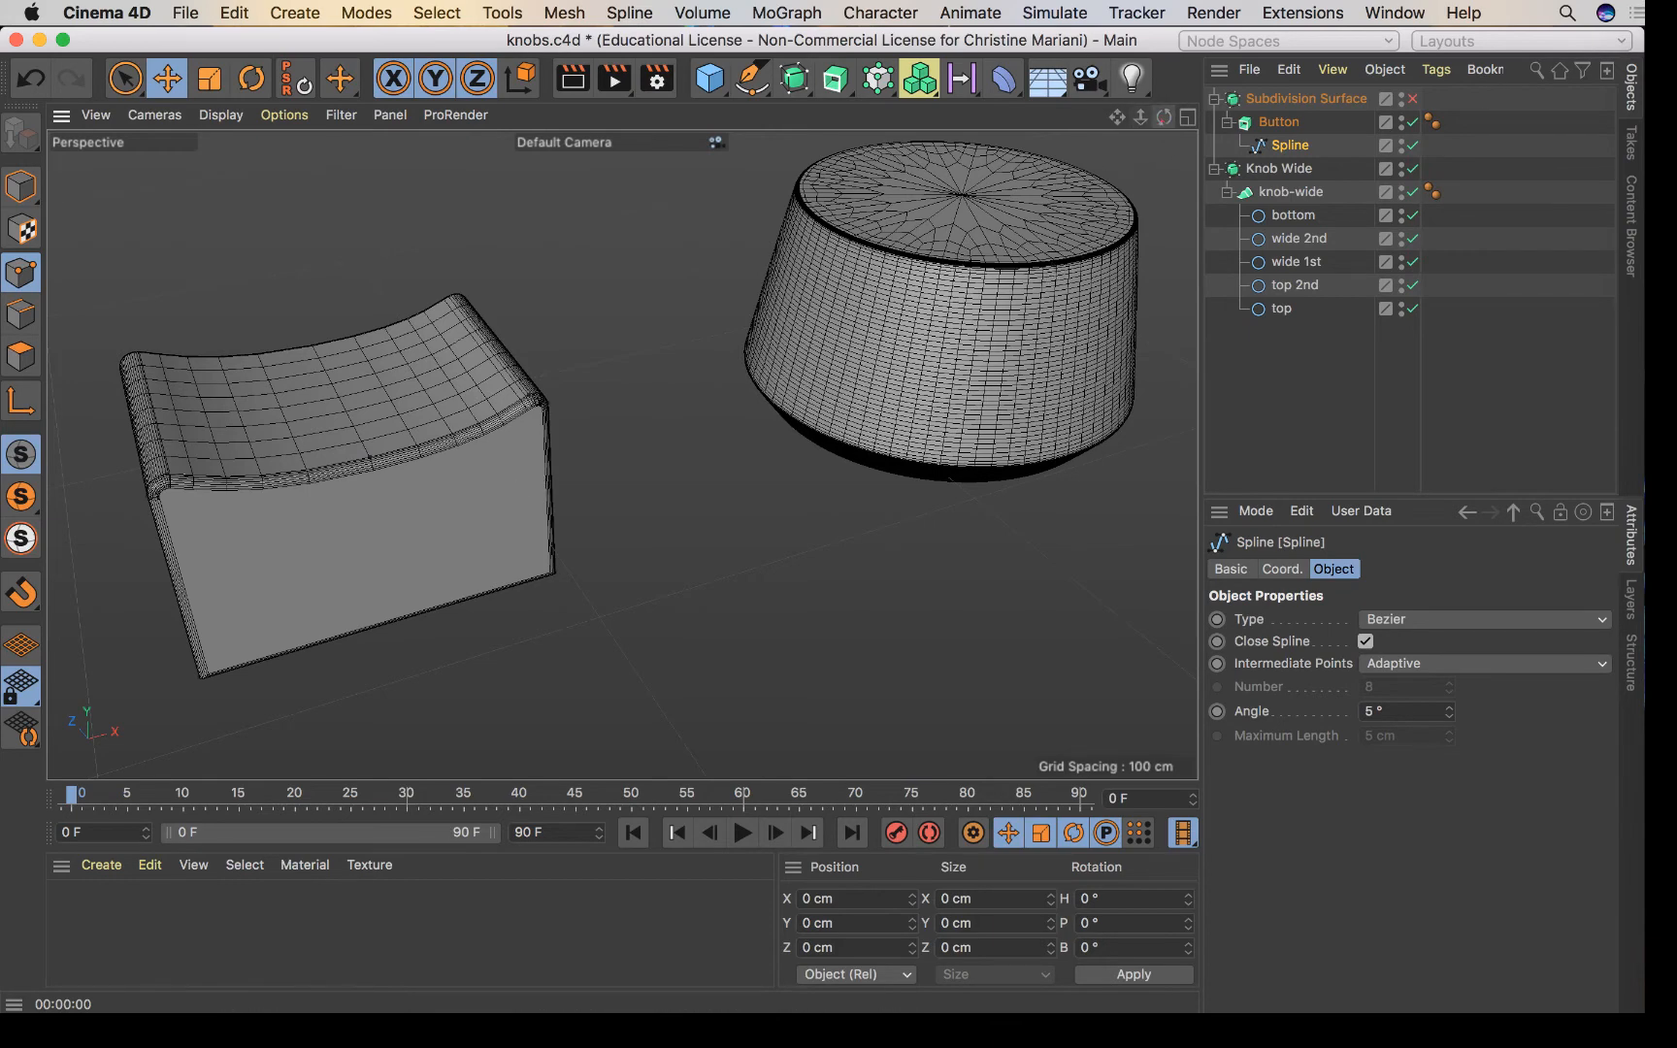
pyautogui.moveTo(1163, 117); pyautogui.dragTo(820, 542)
pyautogui.scroll(5, 748, 299)
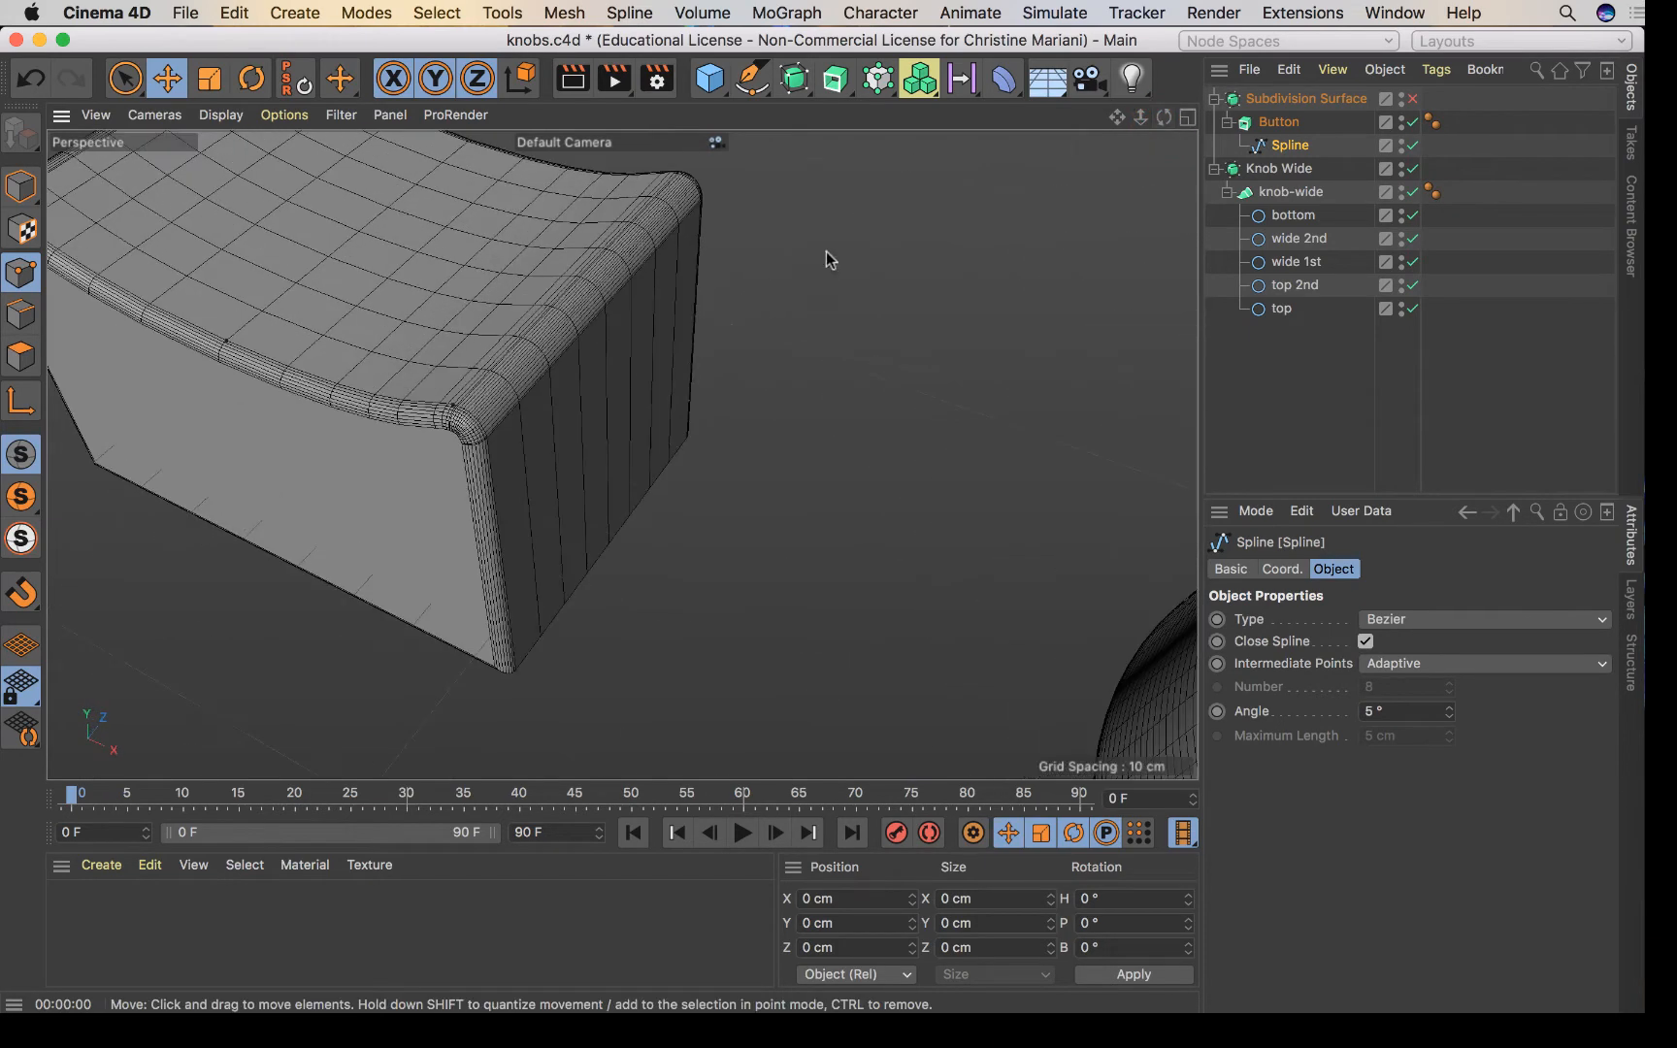
pyautogui.moveTo(1117, 121); pyautogui.dragTo(490, 286)
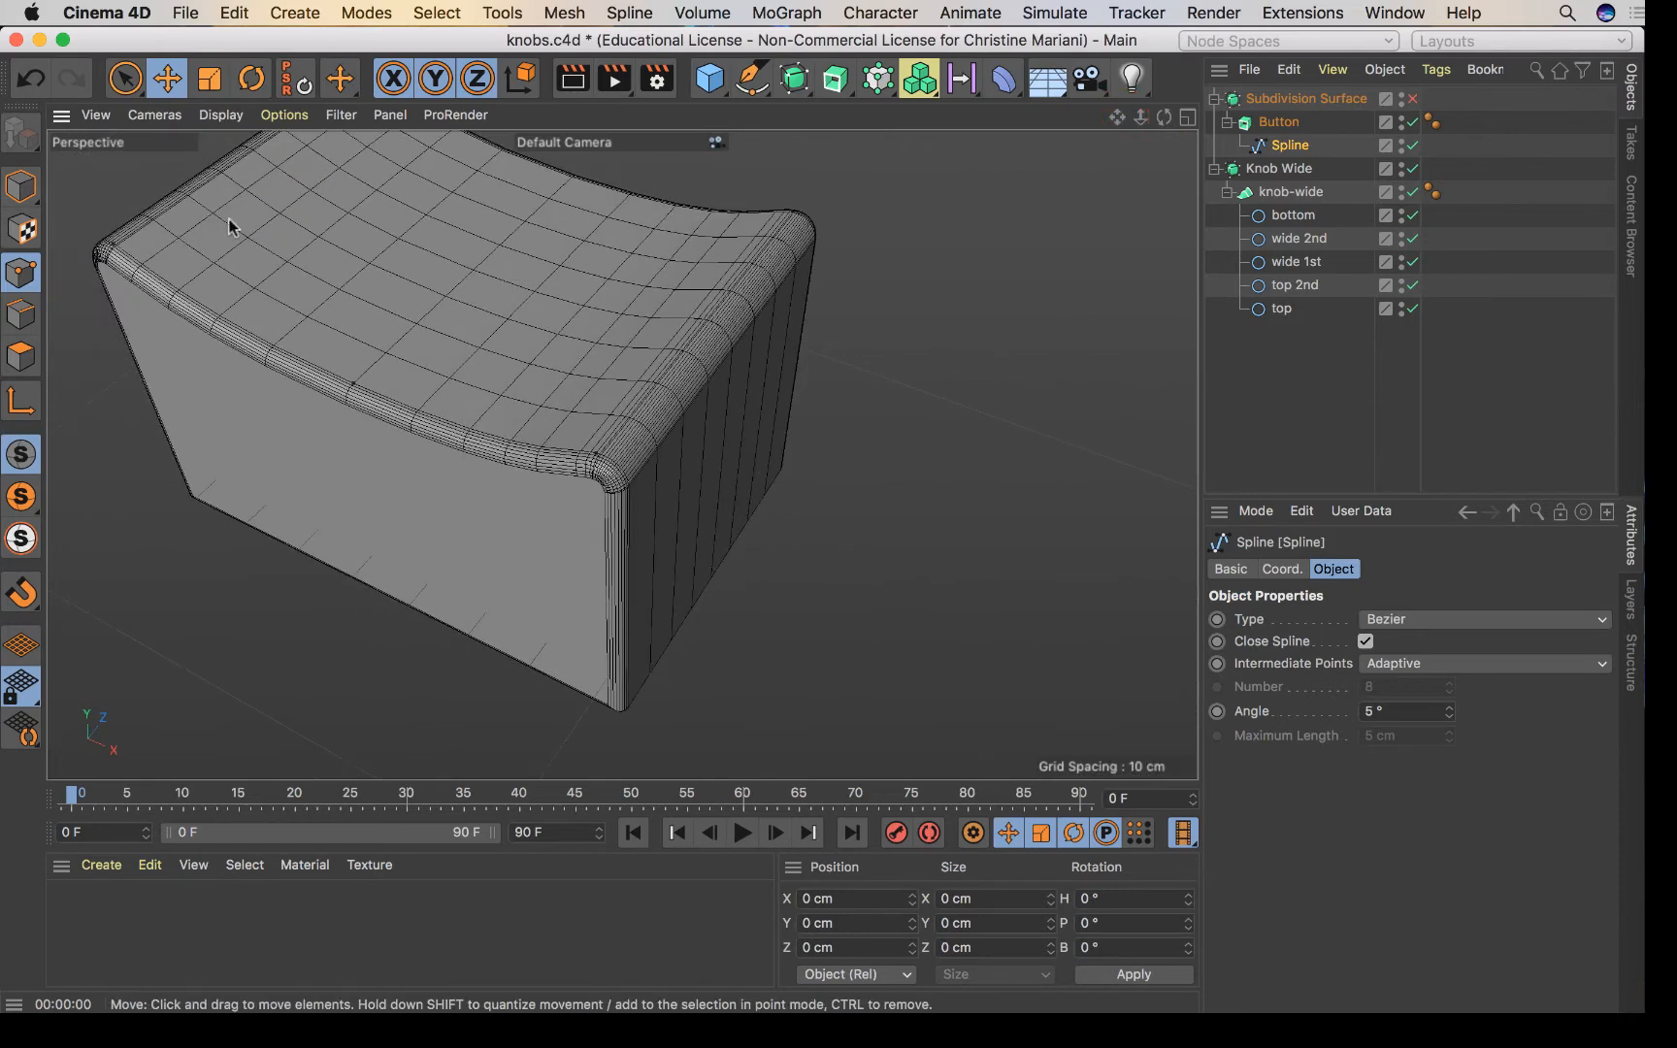
pyautogui.moveTo(1163, 117); pyautogui.dragTo(727, 333)
pyautogui.scroll(5, 1035, 216)
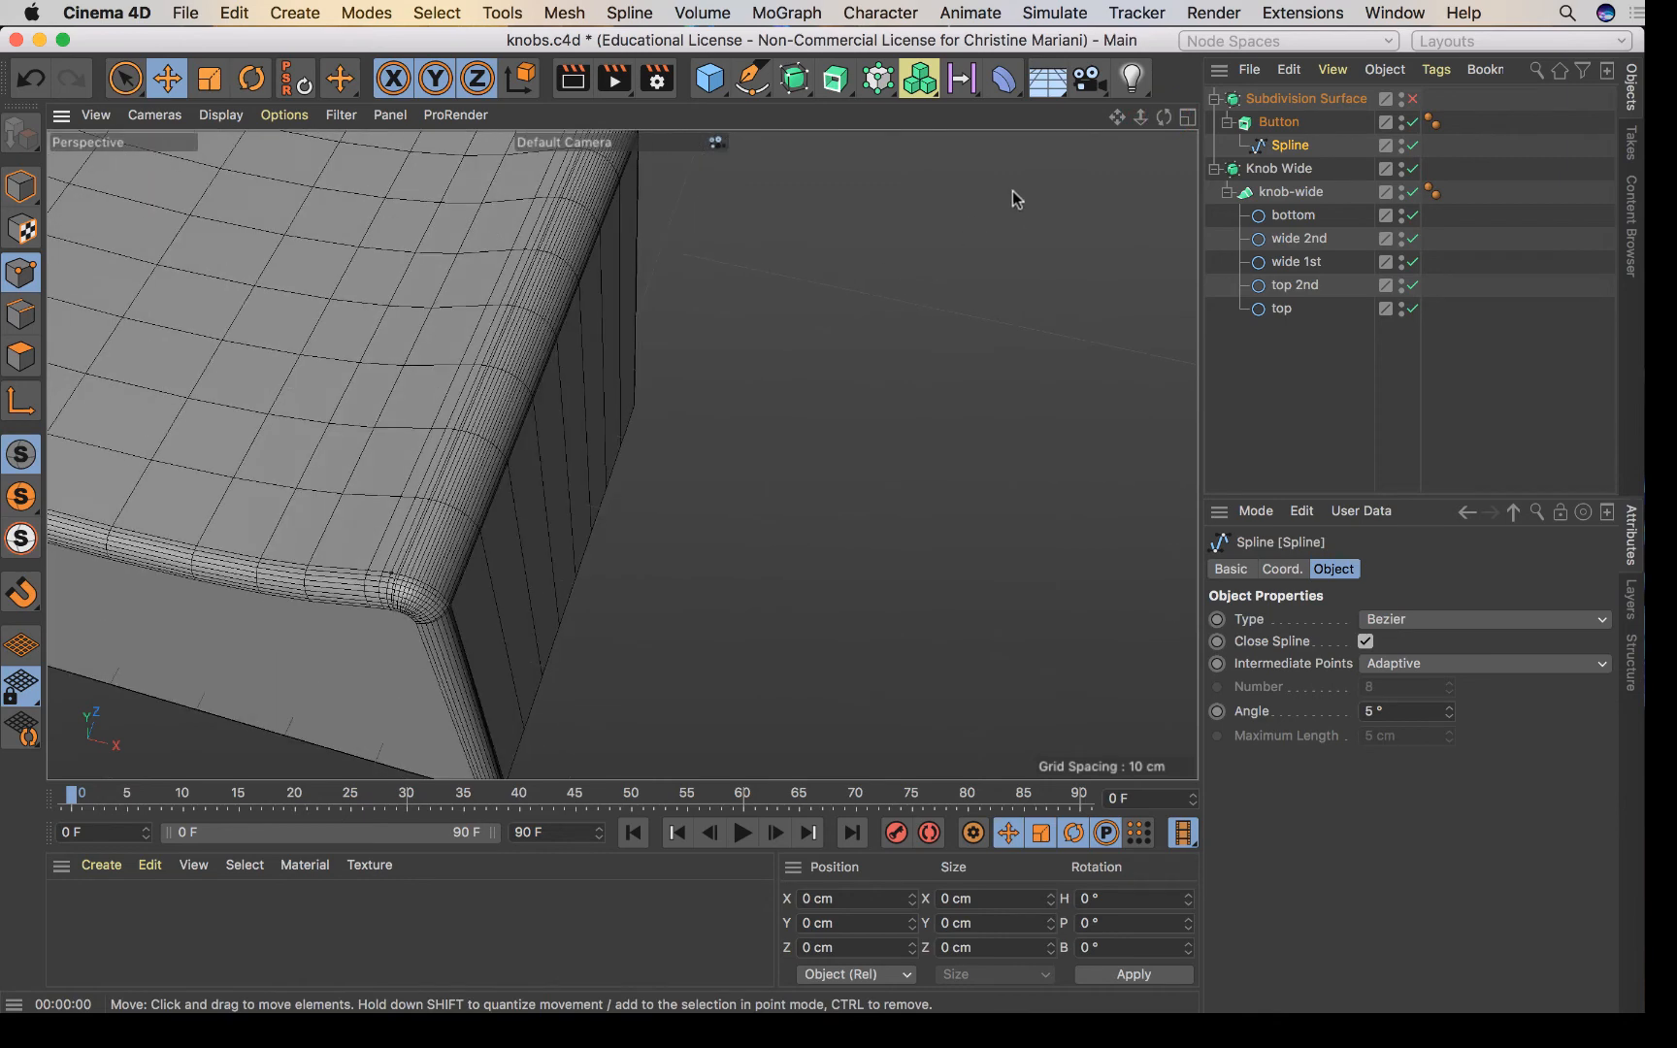
pyautogui.moveTo(1128, 116); pyautogui.dragTo(821, 539)
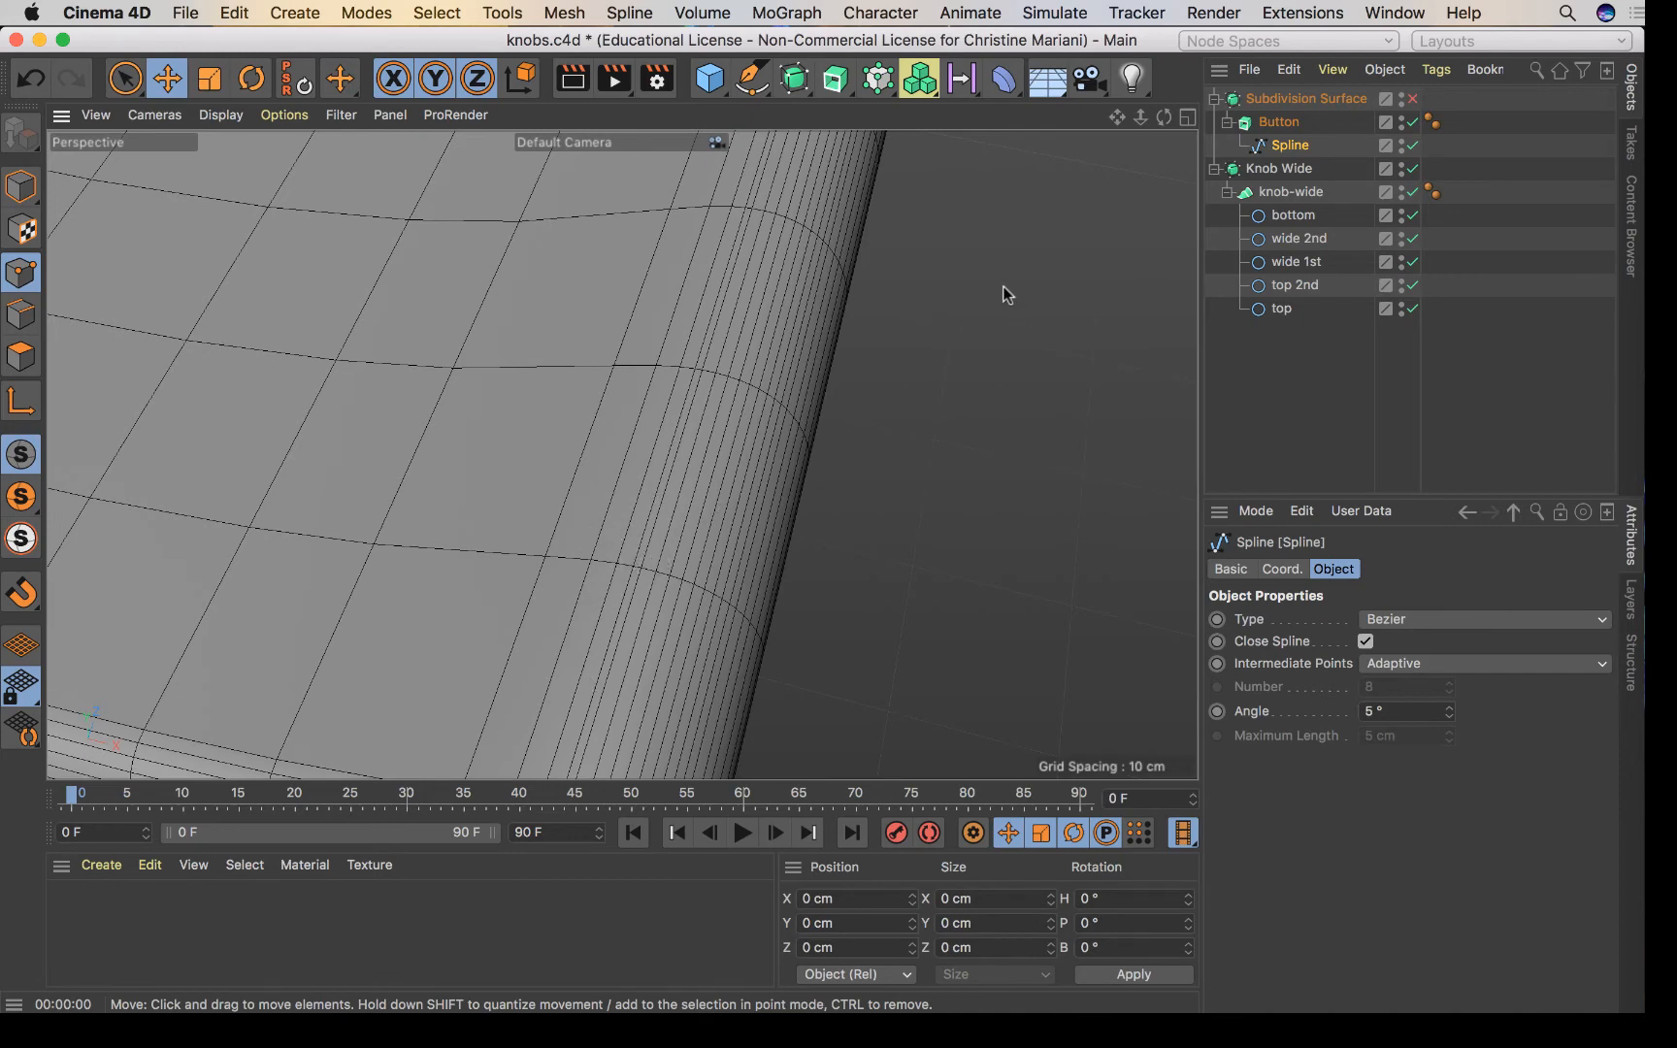
pyautogui.moveTo(1140, 117)
pyautogui.mouseDown()
pyautogui.moveTo(1121, 119)
pyautogui.moveTo(1158, 122)
pyautogui.moveTo(1120, 121)
pyautogui.mouseUp()
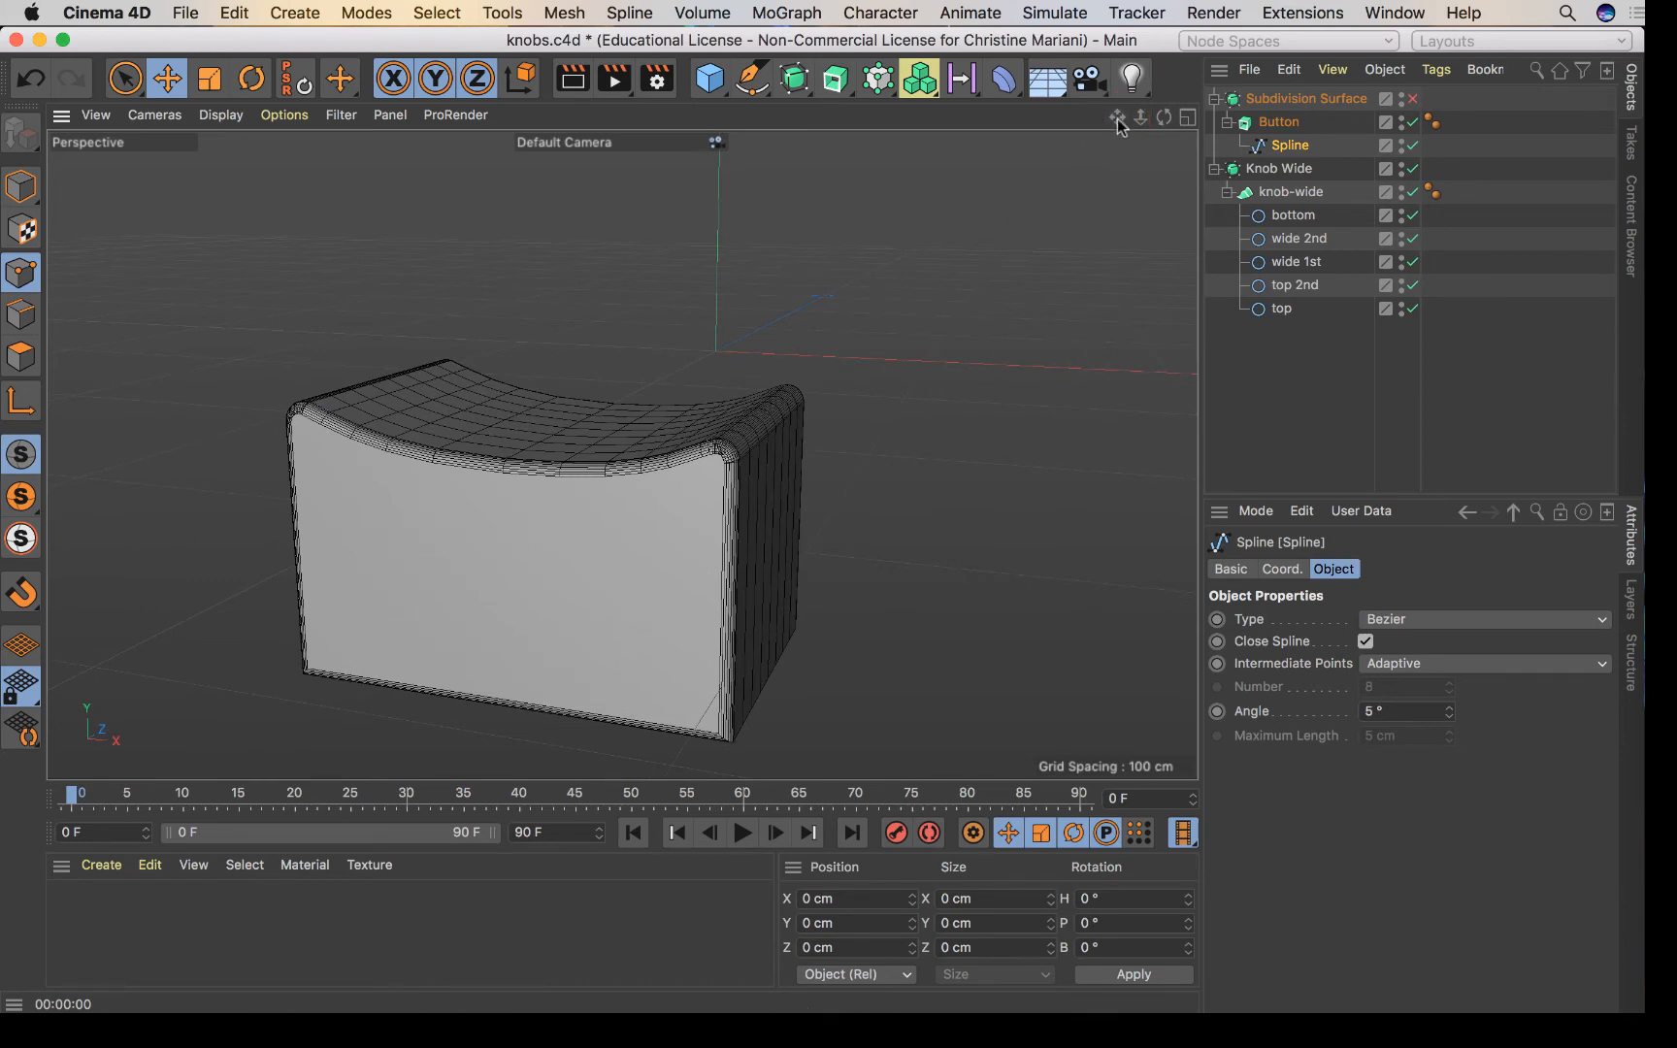
# View the button from the front and side, and render it with its subdivision surface off.
pyautogui.moveTo(1129, 117); pyautogui.dragTo(1161, 125)
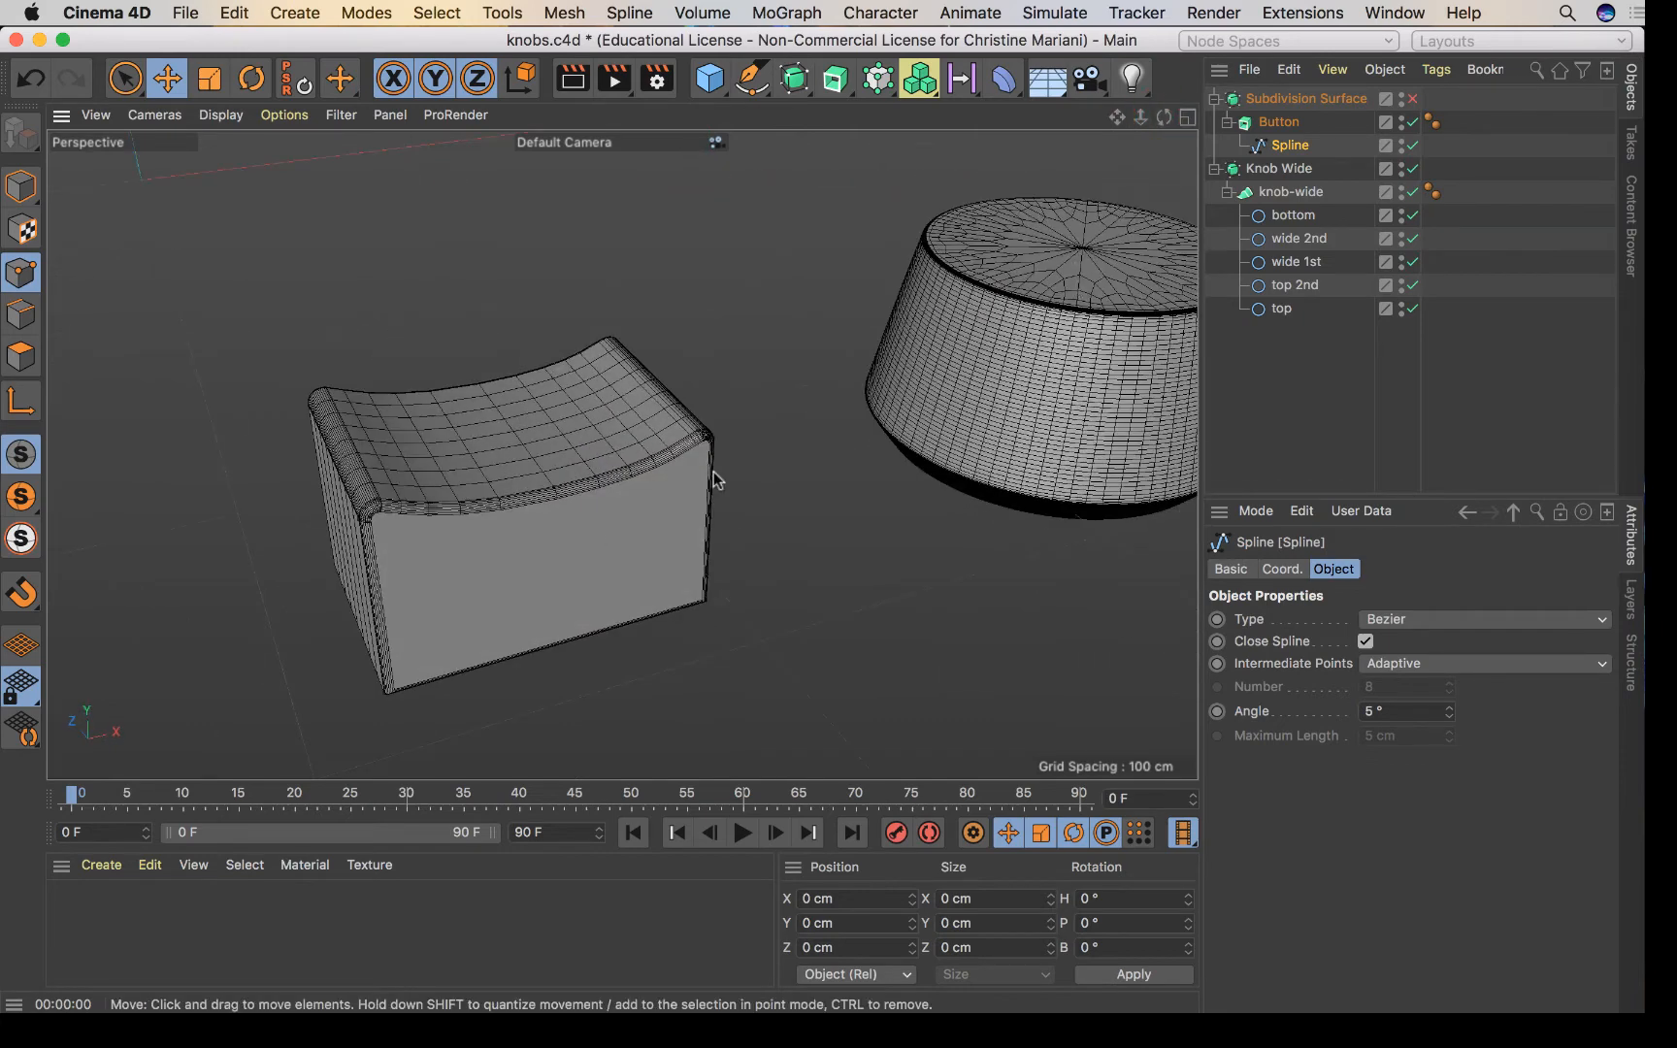
pyautogui.moveTo(1163, 116); pyautogui.dragTo(1161, 119)
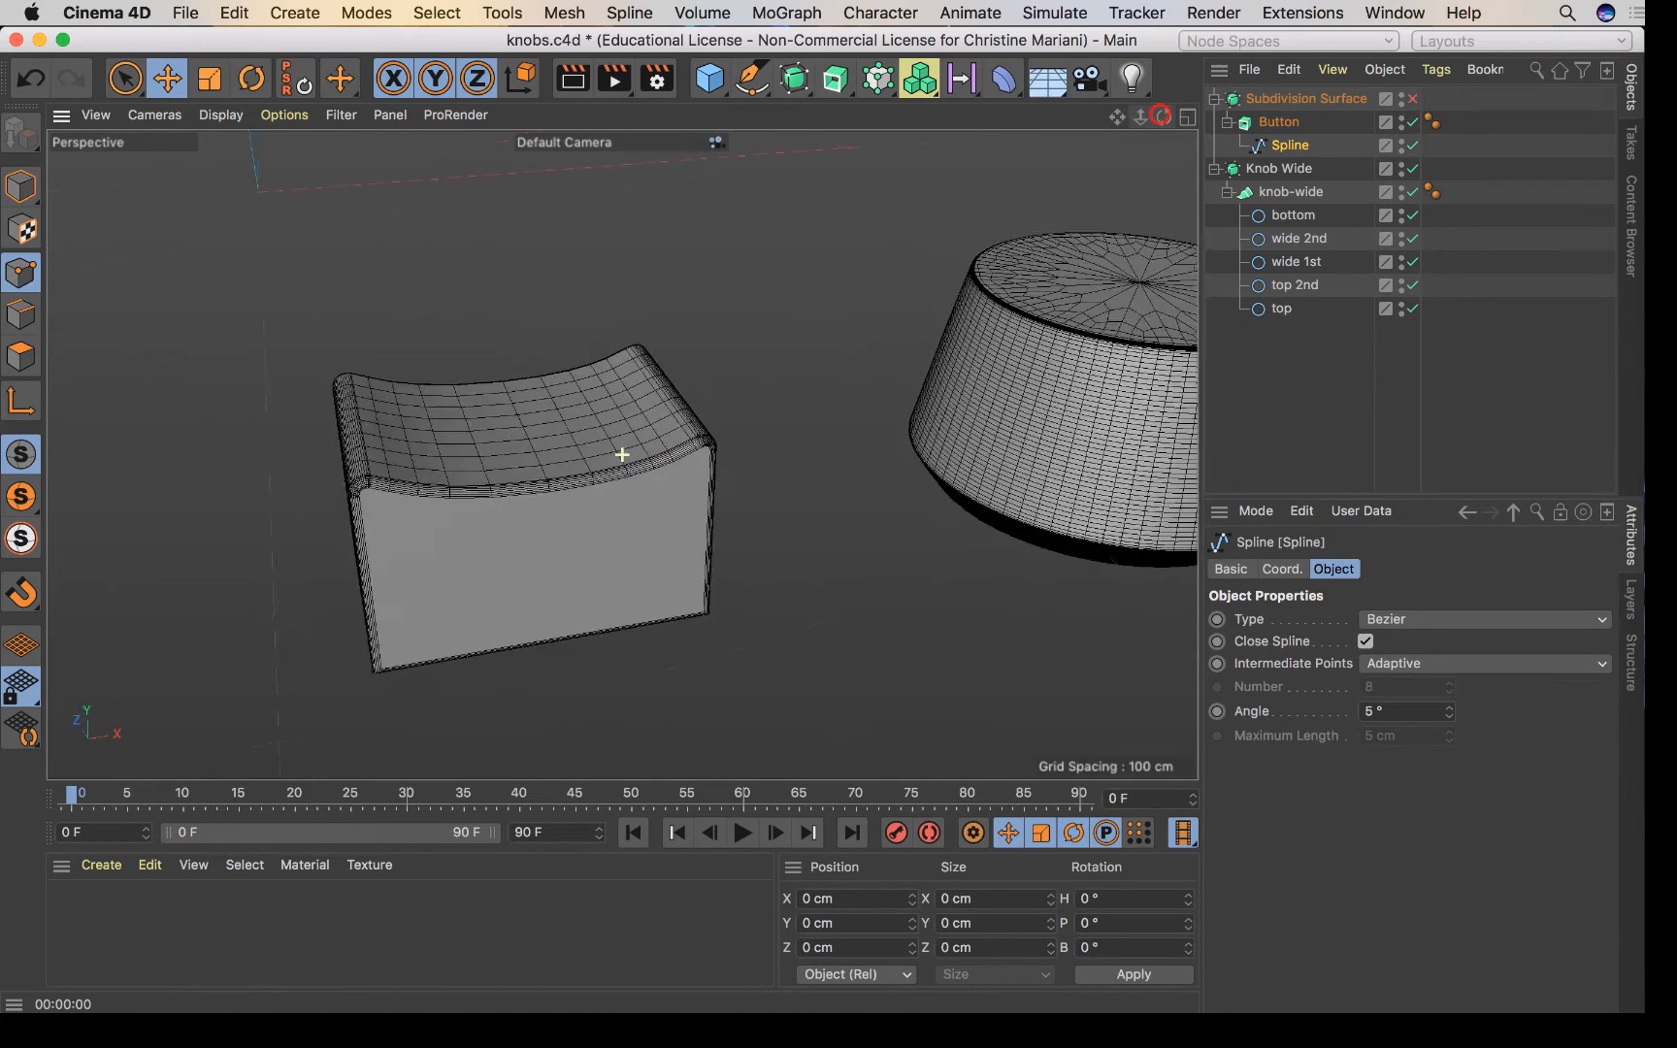
pyautogui.moveTo(622, 453); pyautogui.dragTo(672, 468)
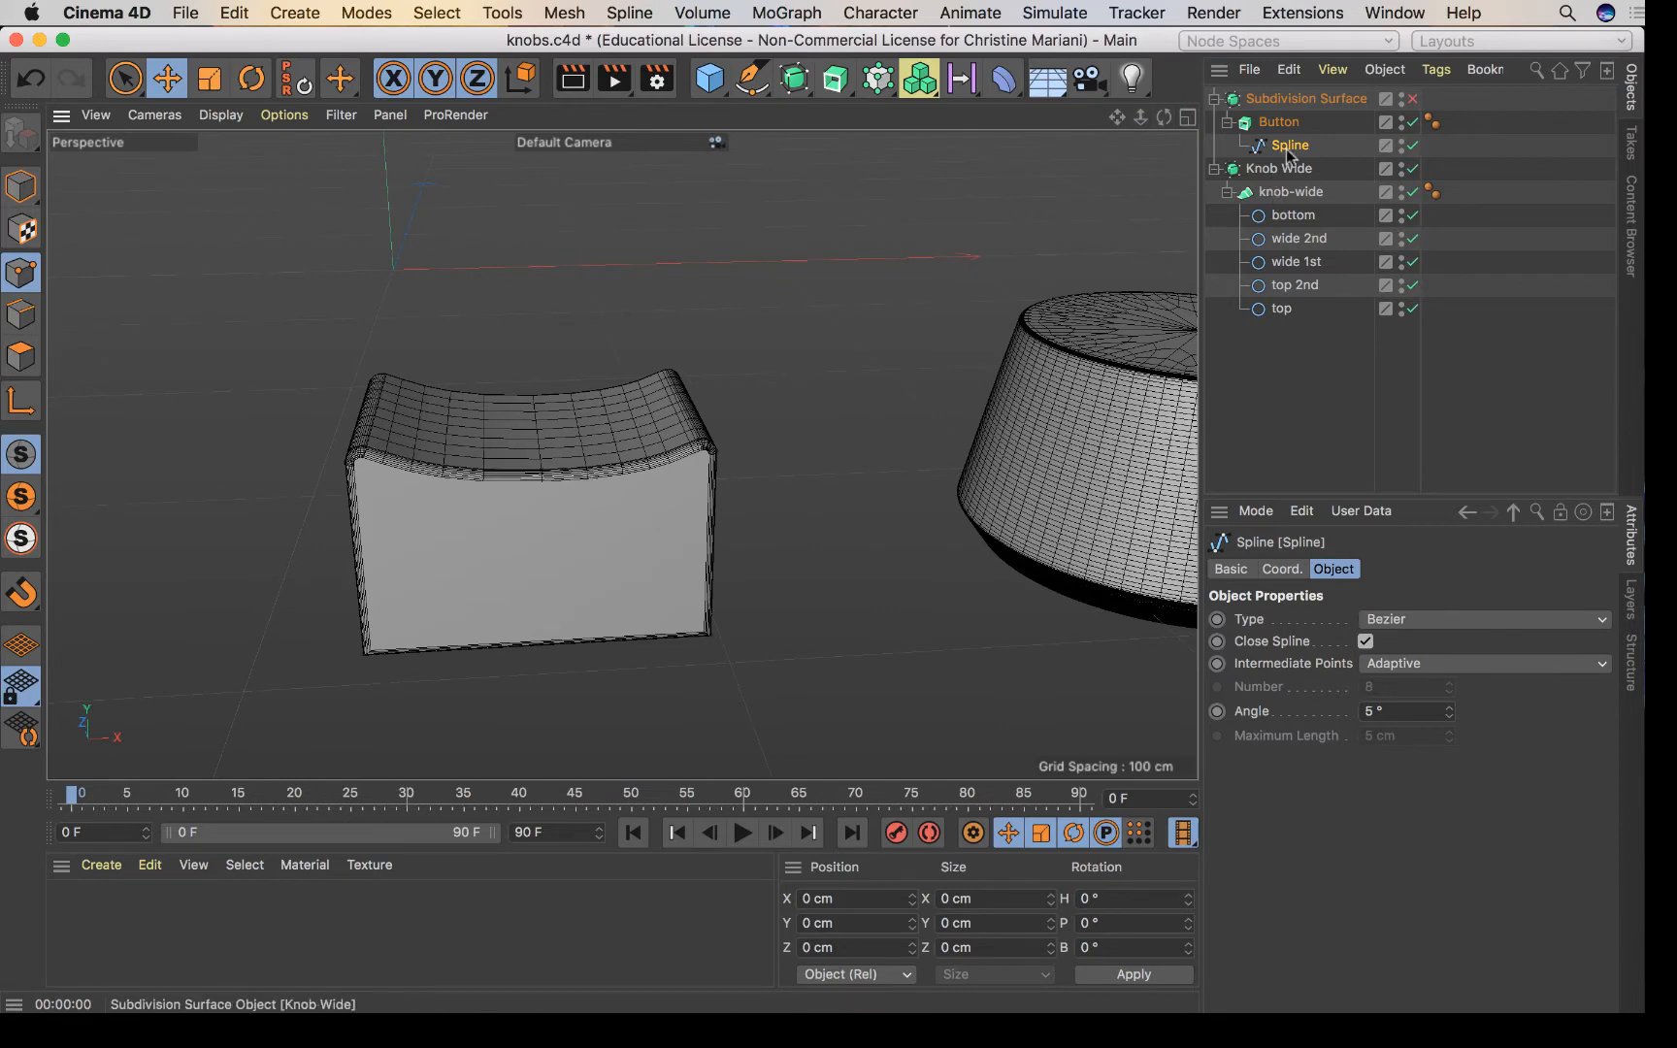
pyautogui.moveTo(1163, 117); pyautogui.dragTo(822, 543)
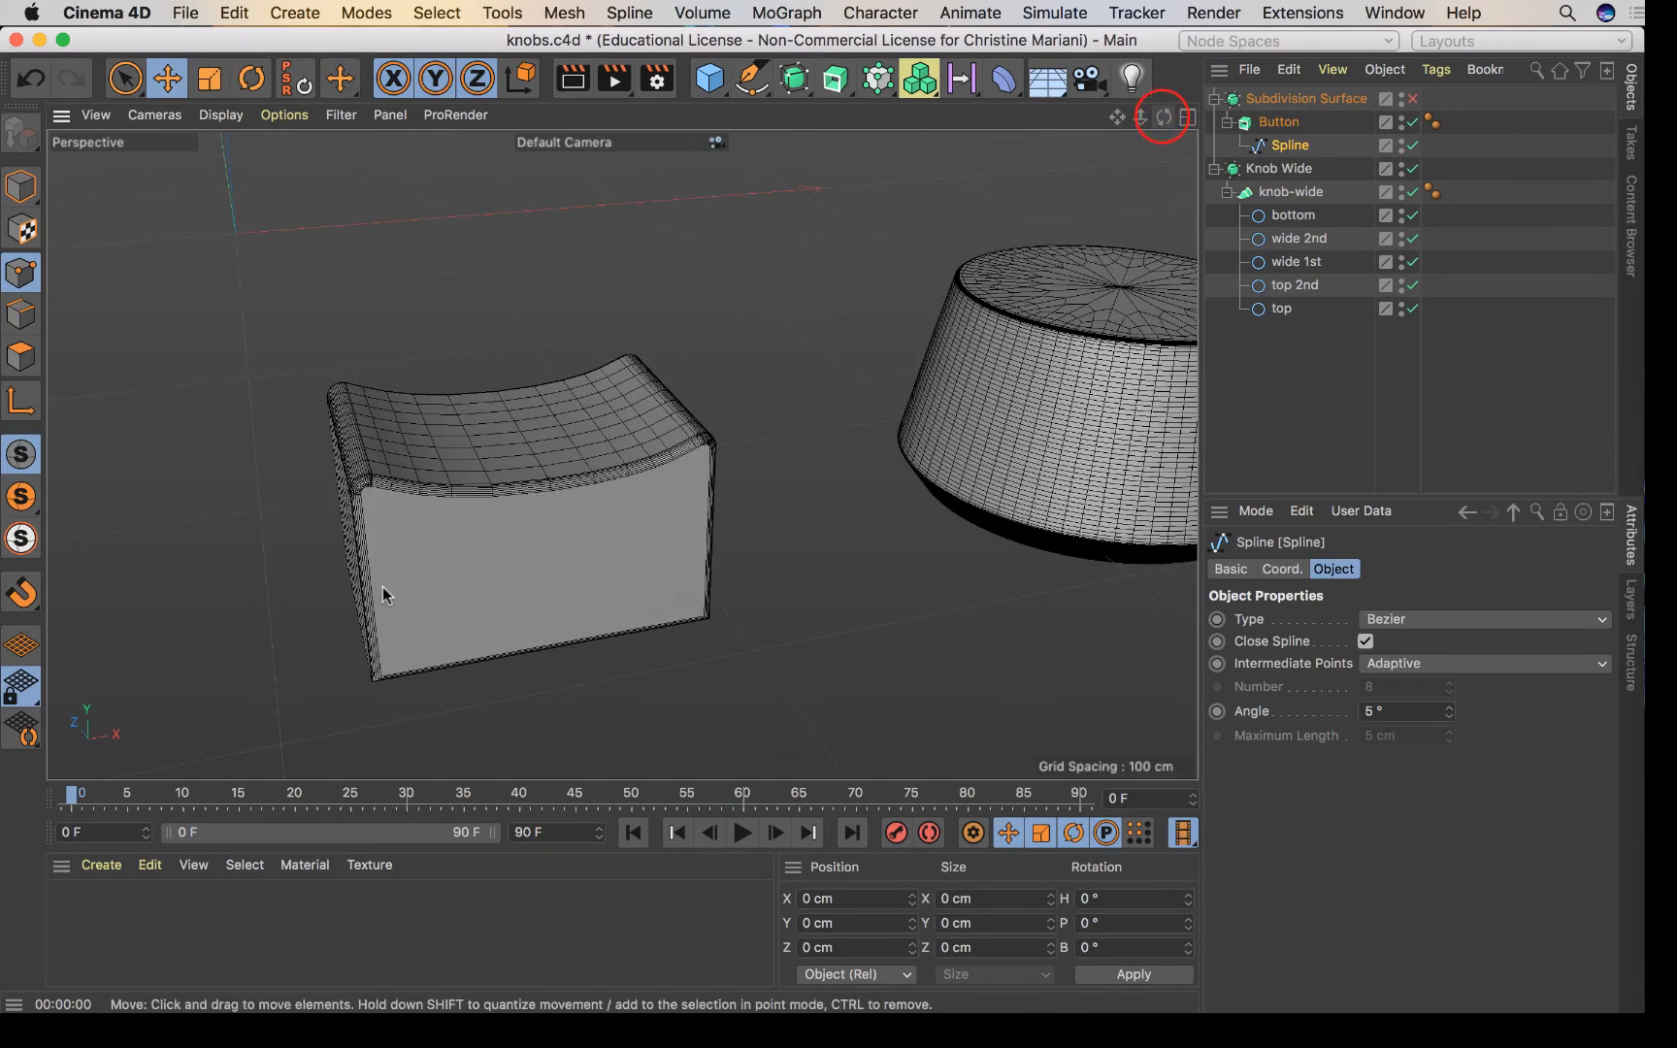
pyautogui.click(573, 77)
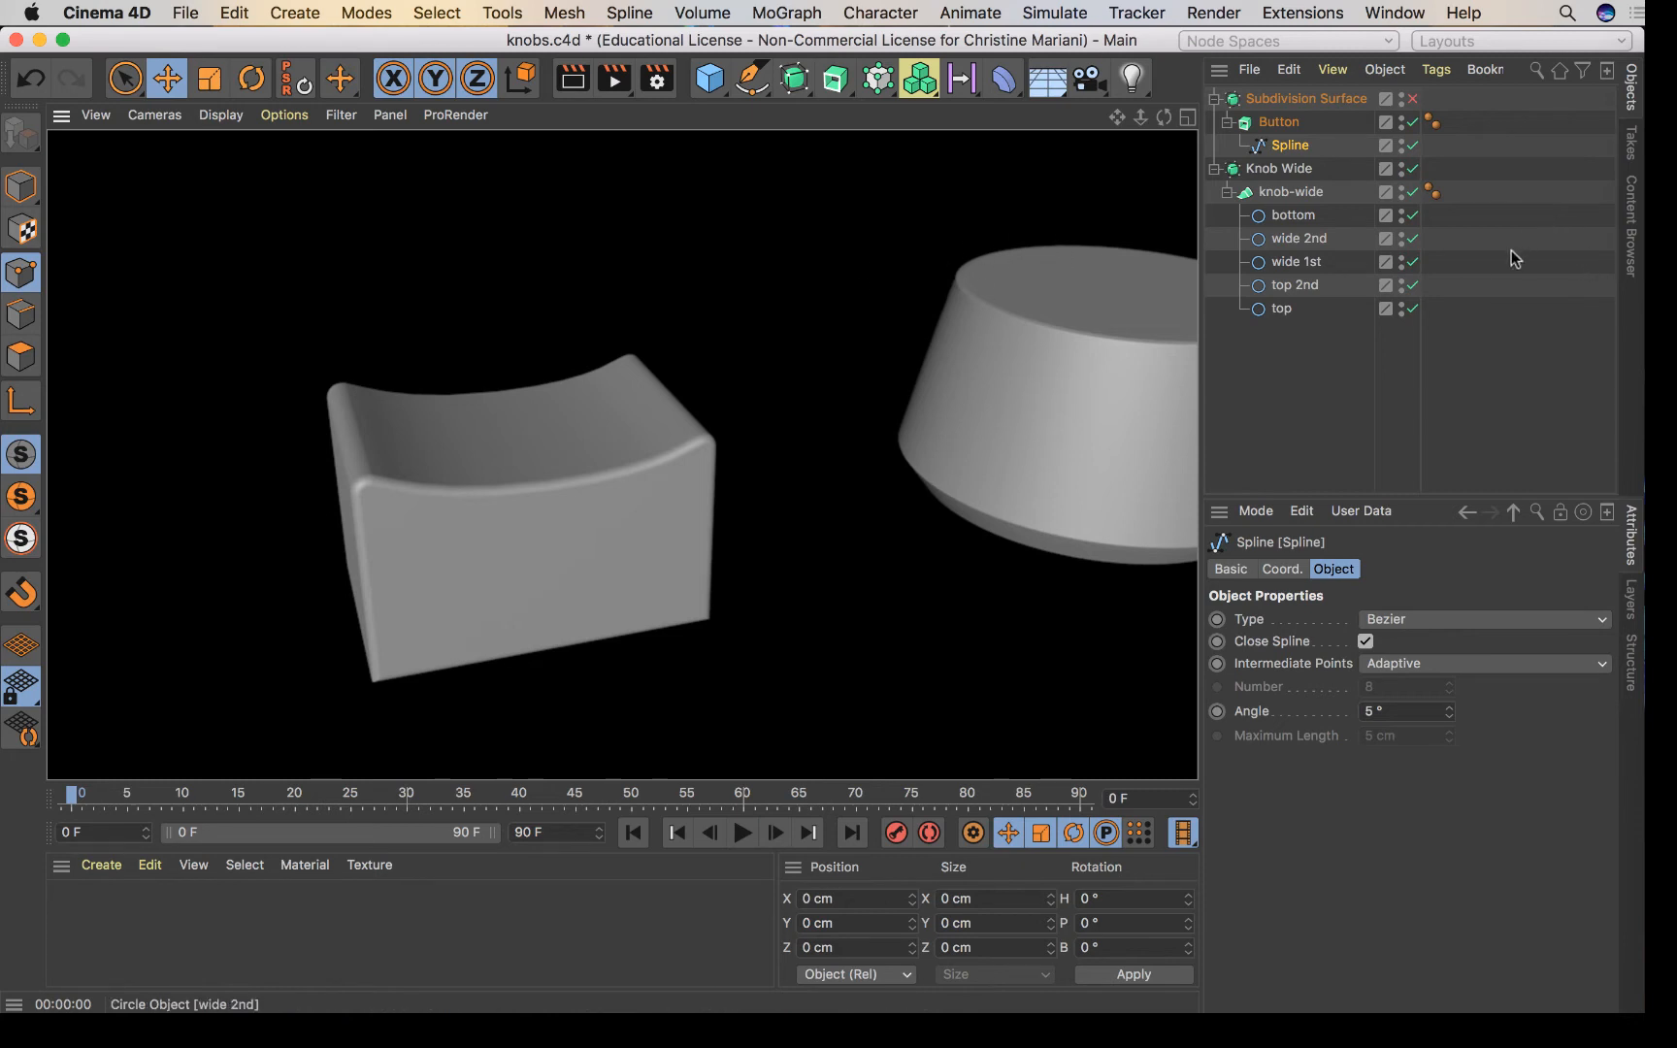
# Enable the Button's Subdivision Surface and inspect its front face and edges.
pyautogui.click(1413, 98)
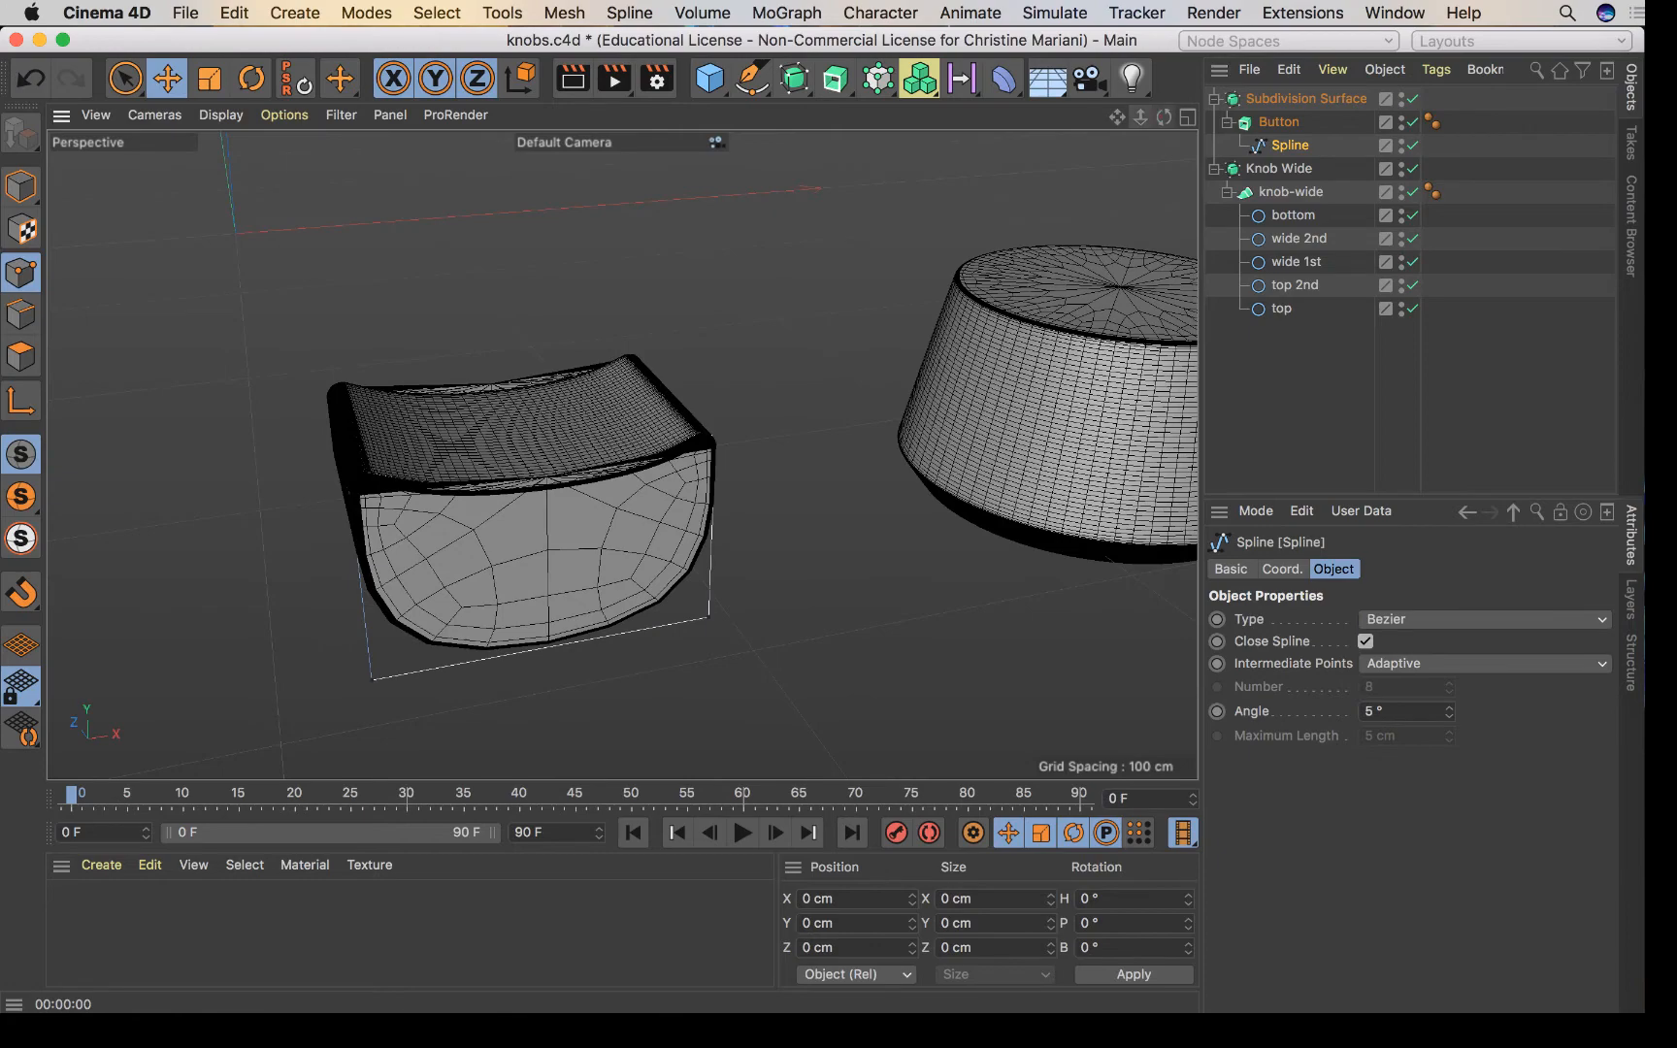
pyautogui.moveTo(1163, 117)
pyautogui.mouseDown()
pyautogui.moveTo(1113, 111)
pyautogui.moveTo(1166, 137)
pyautogui.mouseUp()
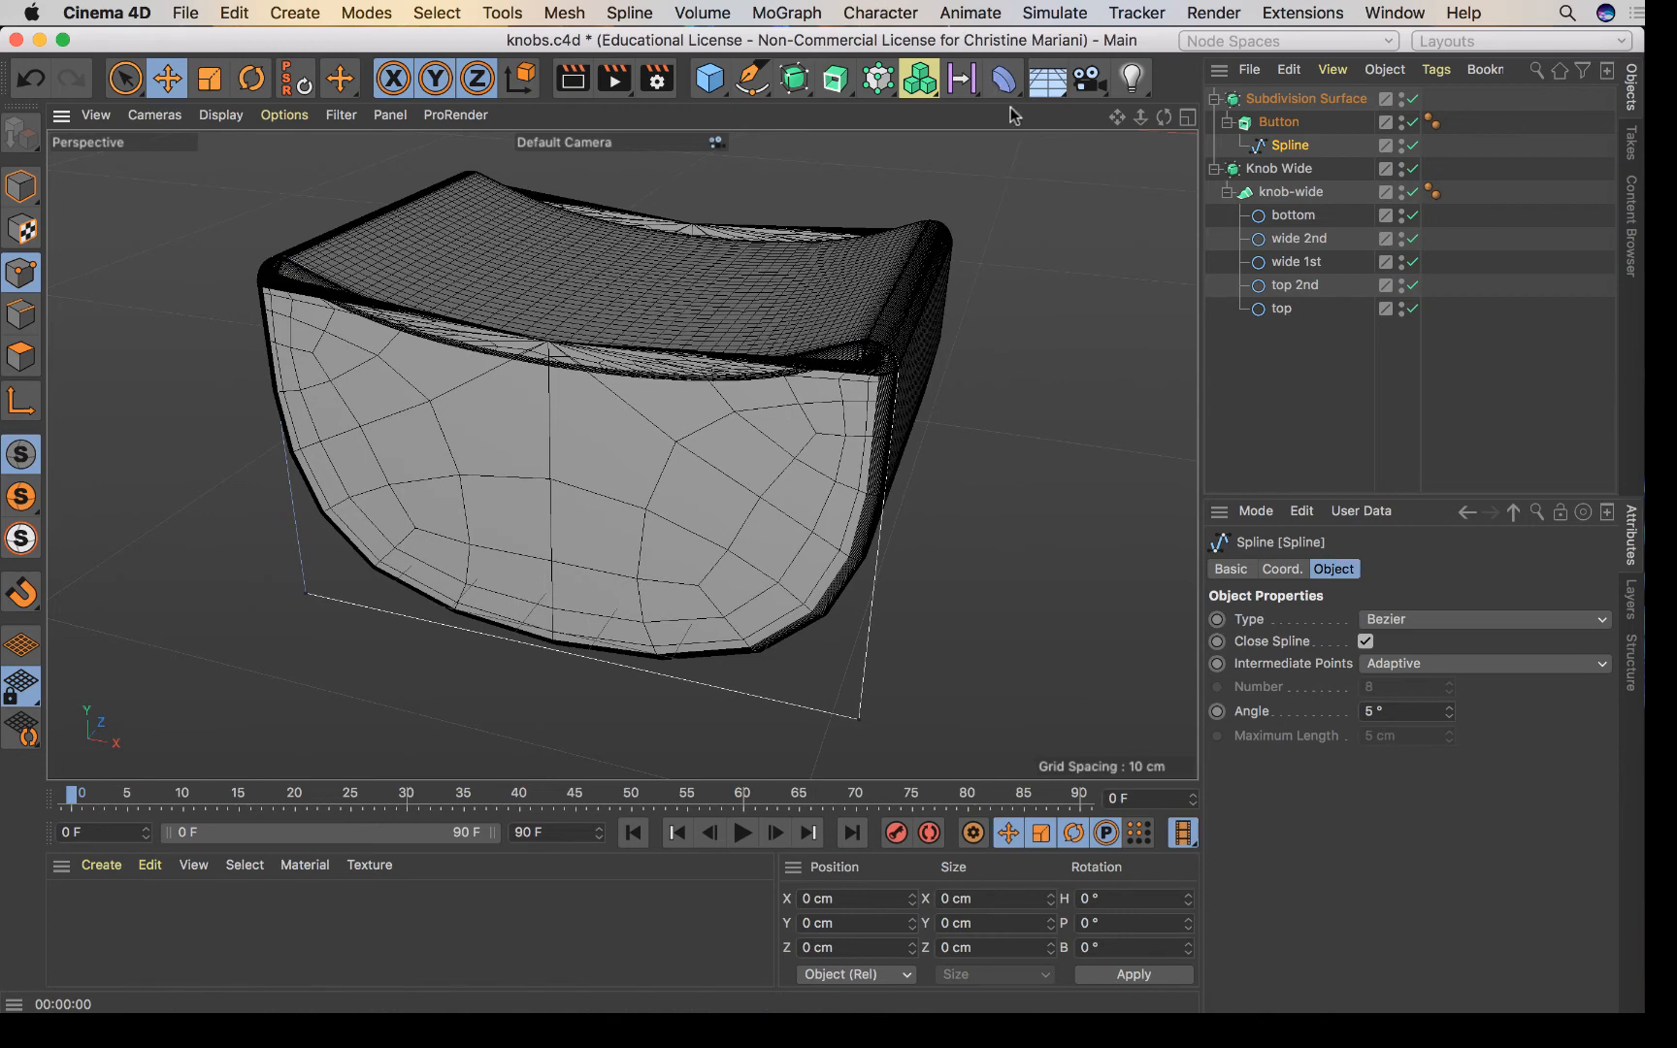
# Render the button with its subdivision surface on and examine its front face and curved top from several angles.
pyautogui.click(571, 79)
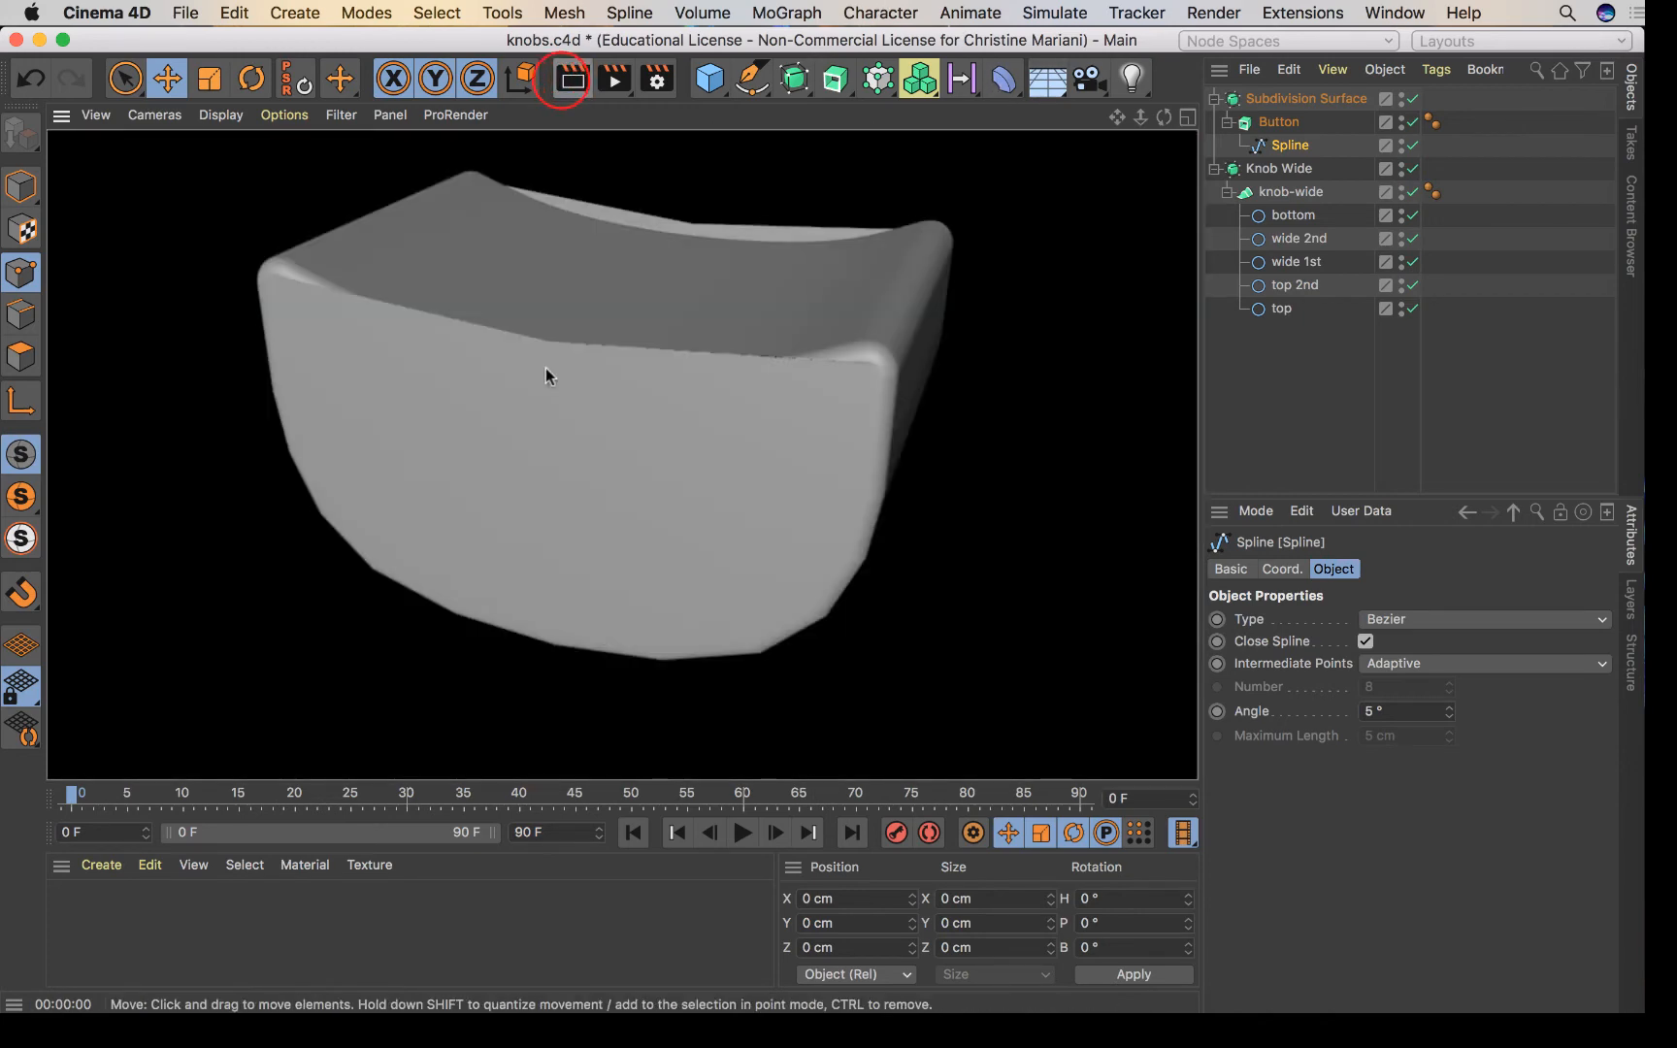
pyautogui.moveTo(1165, 117)
pyautogui.mouseDown()
pyautogui.moveTo(854, 112)
pyautogui.moveTo(1126, 126)
pyautogui.moveTo(1189, 112)
pyautogui.moveTo(1184, 155)
pyautogui.moveTo(1162, 126)
pyautogui.mouseUp()
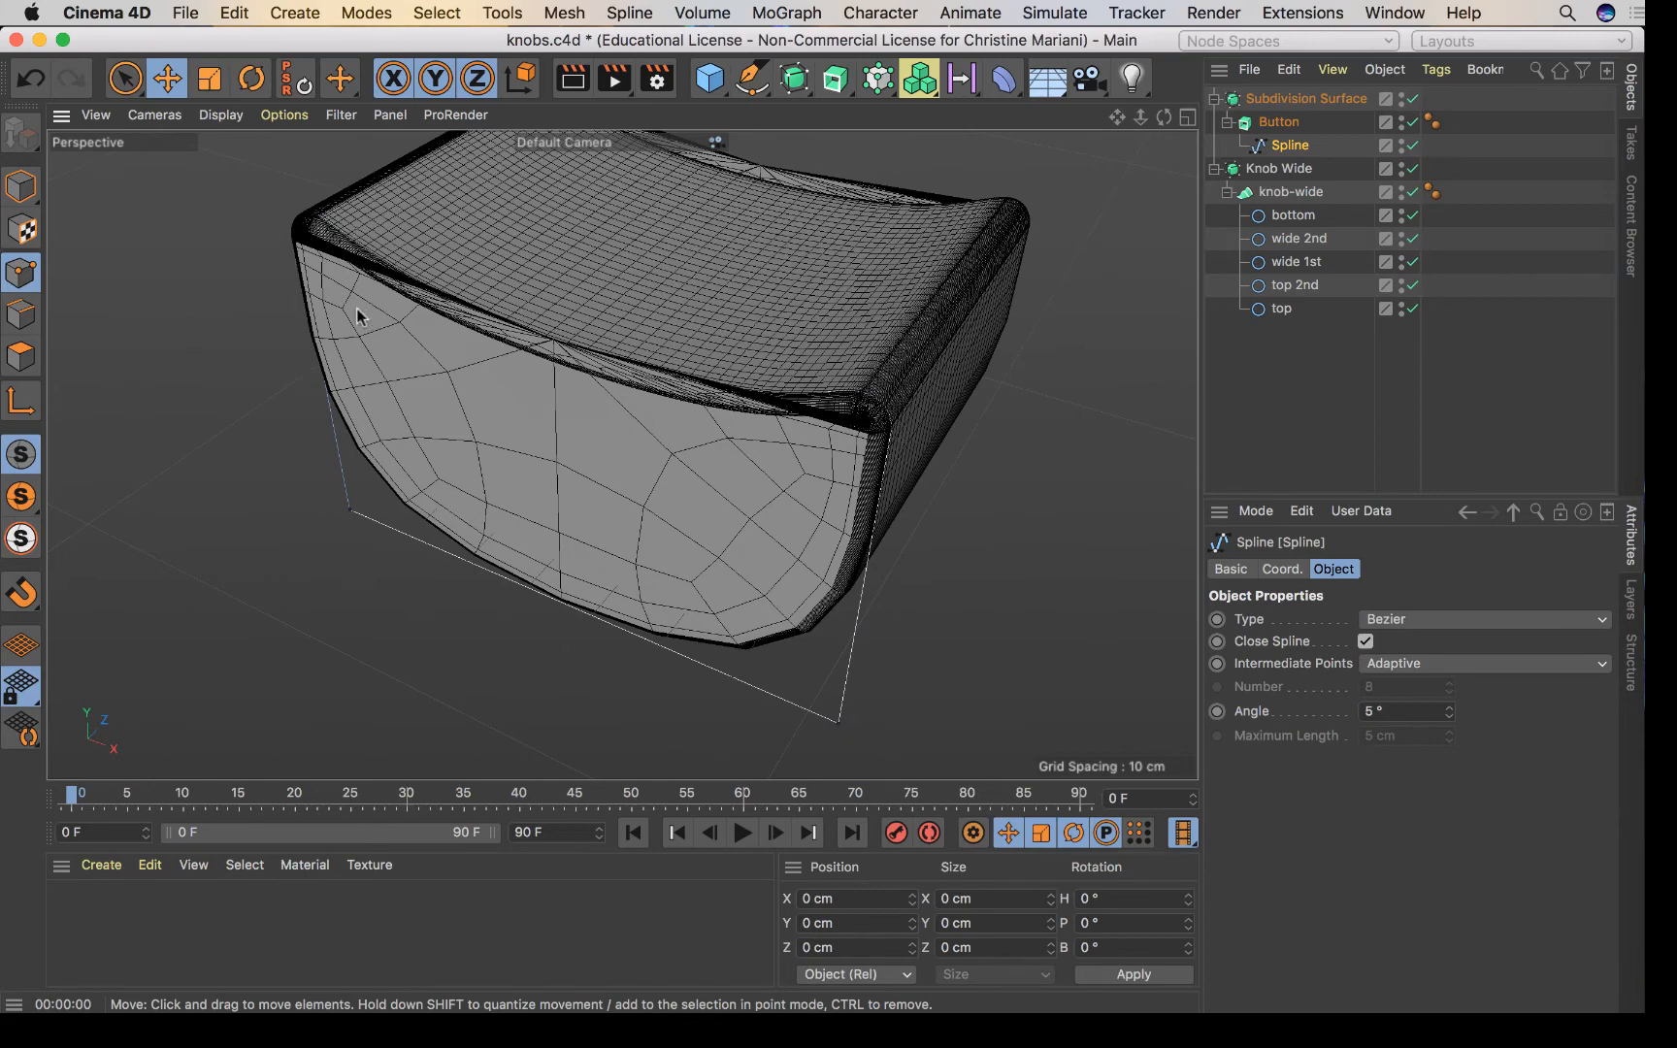
pyautogui.moveTo(1163, 118); pyautogui.dragTo(427, 466)
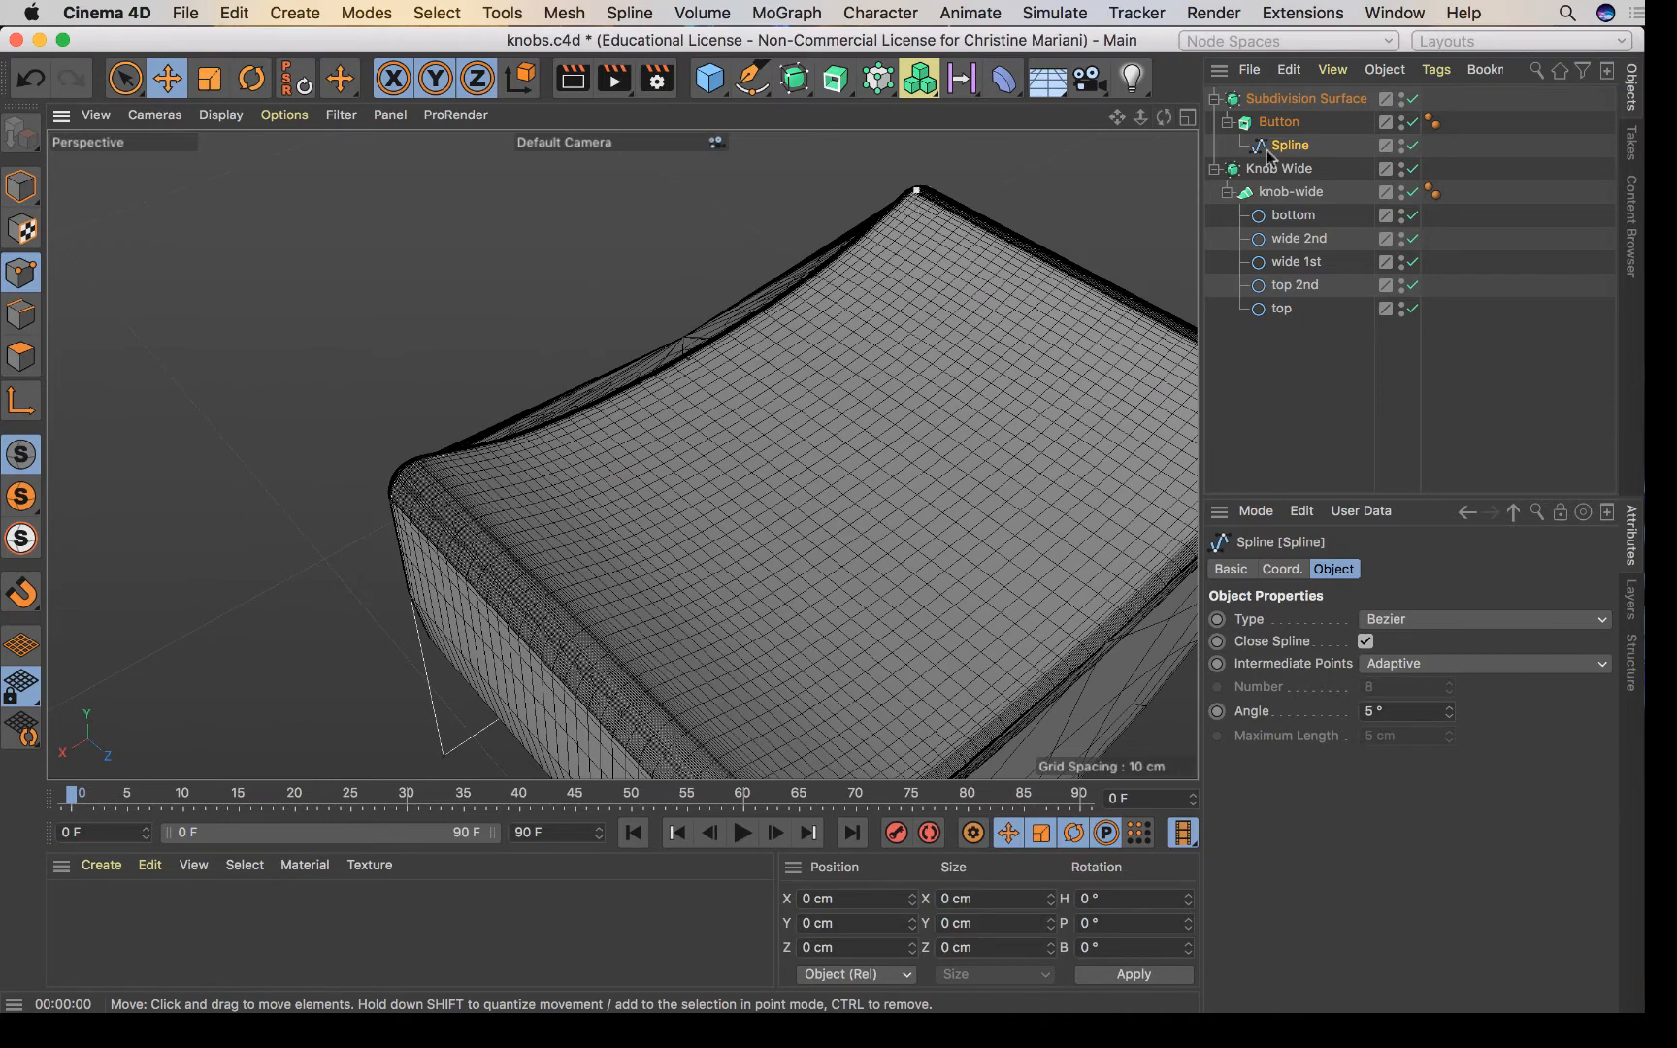
pyautogui.moveTo(1163, 118); pyautogui.dragTo(1123, 214)
pyautogui.moveTo(1164, 118); pyautogui.dragTo(1135, 80)
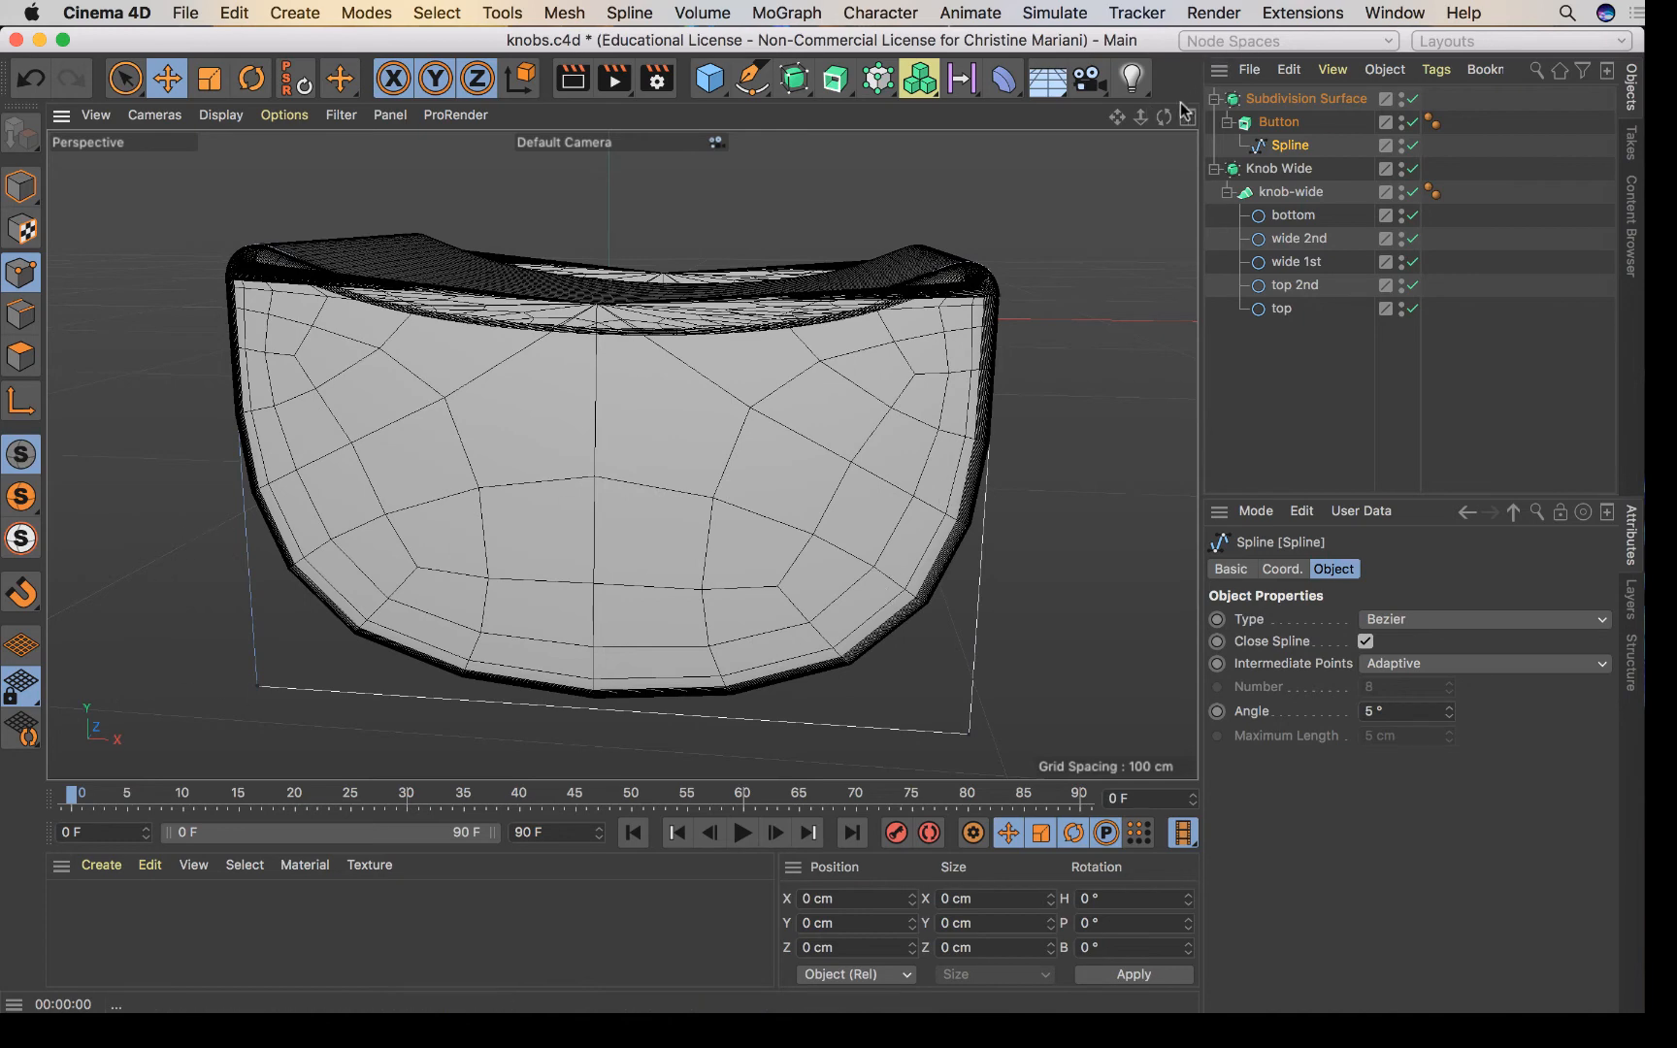
pyautogui.moveTo(1164, 116); pyautogui.dragTo(1022, 506)
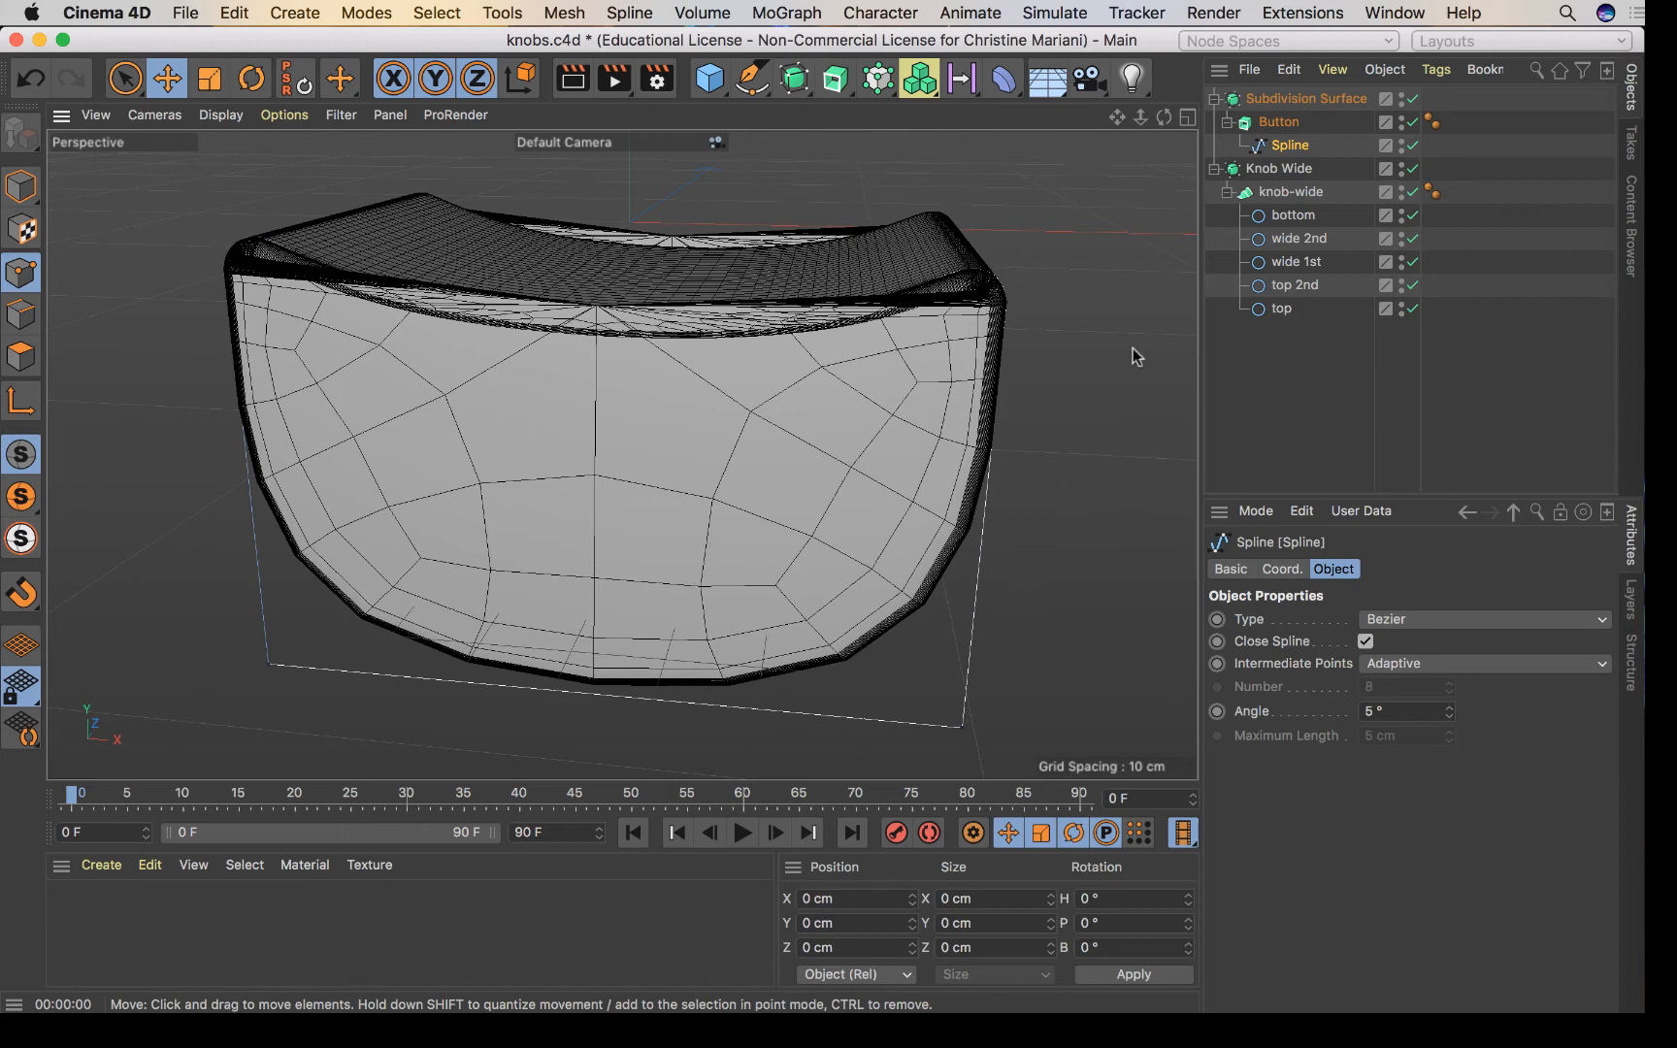
pyautogui.moveTo(1170, 116); pyautogui.dragTo(1107, 253)
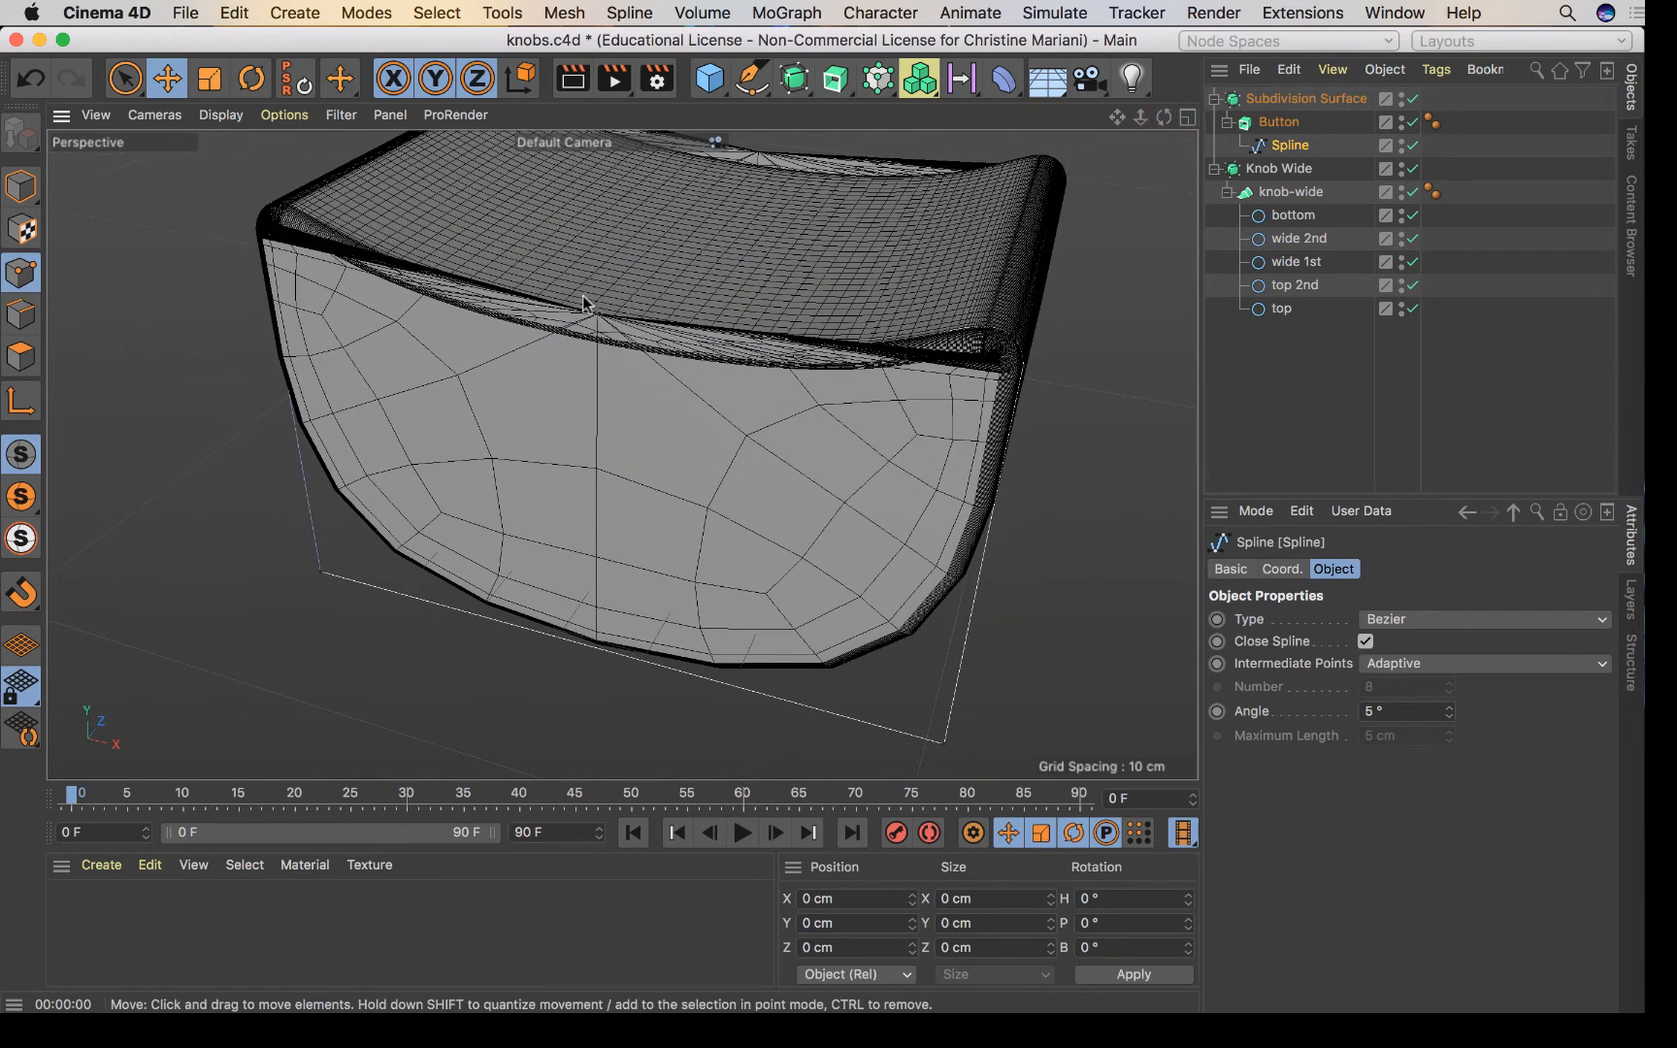
# Bring the button and the wide knob into view together and compare their subdivided meshes.
pyautogui.moveTo(1137, 118); pyautogui.dragTo(899, 287)
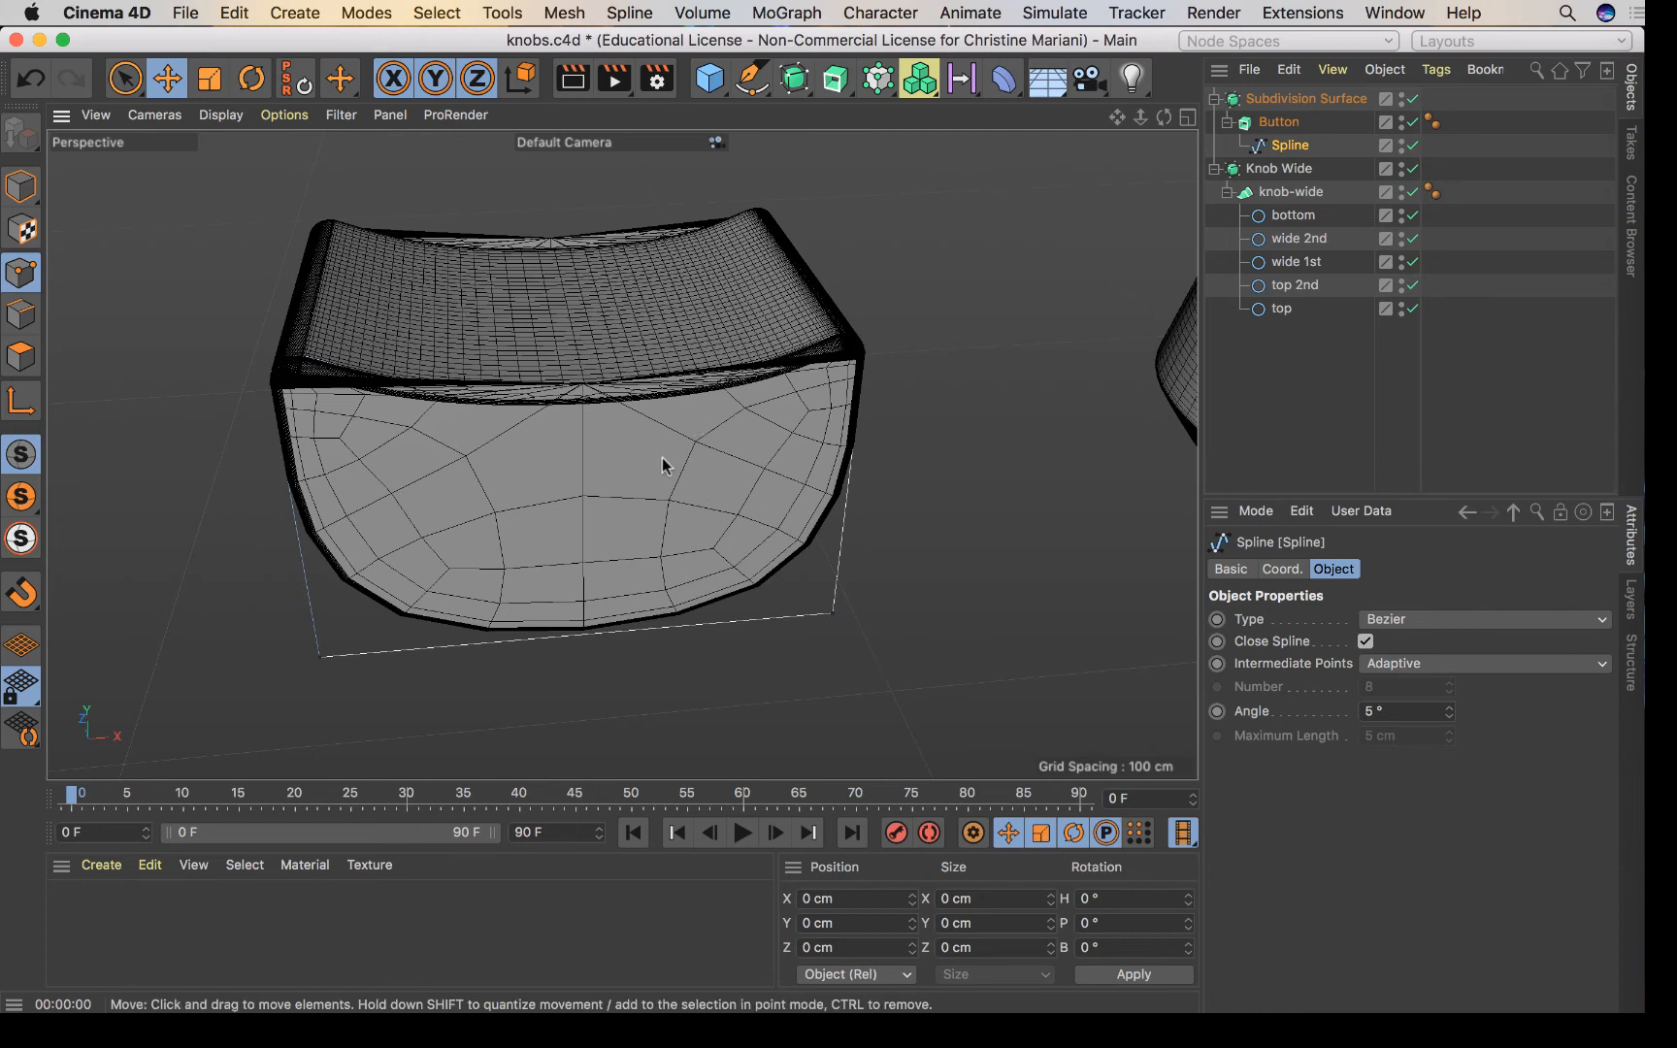
pyautogui.moveTo(1117, 116); pyautogui.dragTo(898, 395)
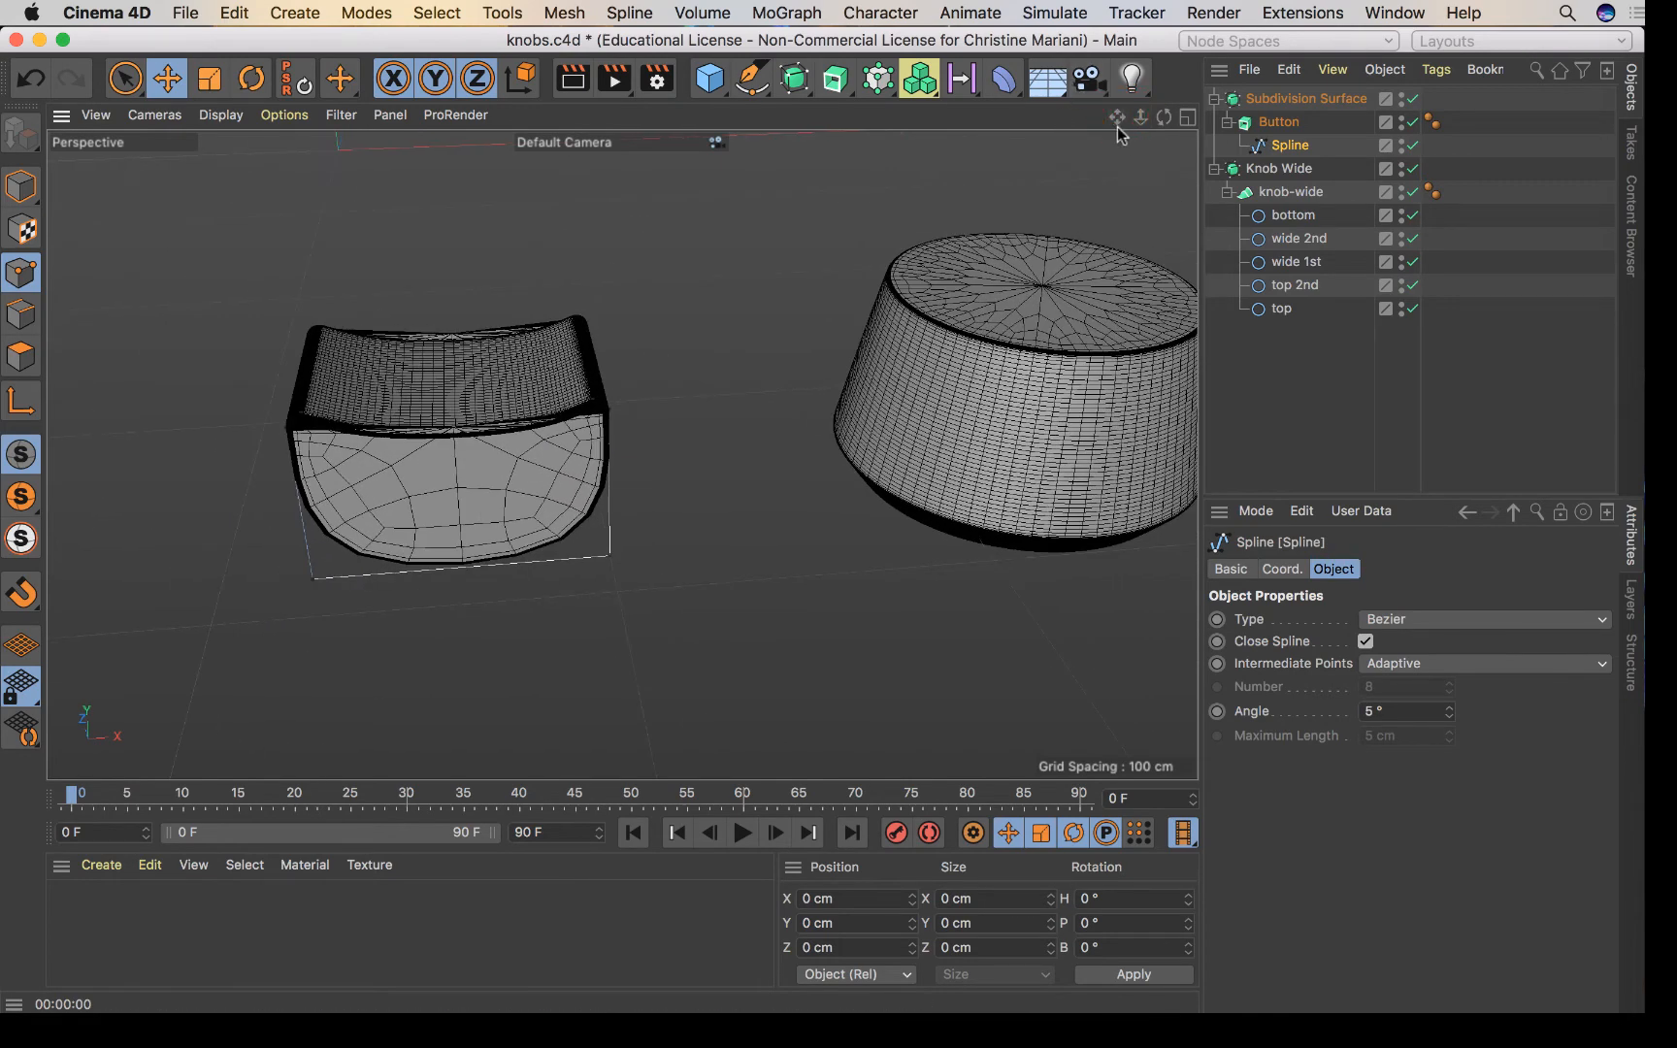
pyautogui.moveTo(1118, 125); pyautogui.dragTo(828, 285)
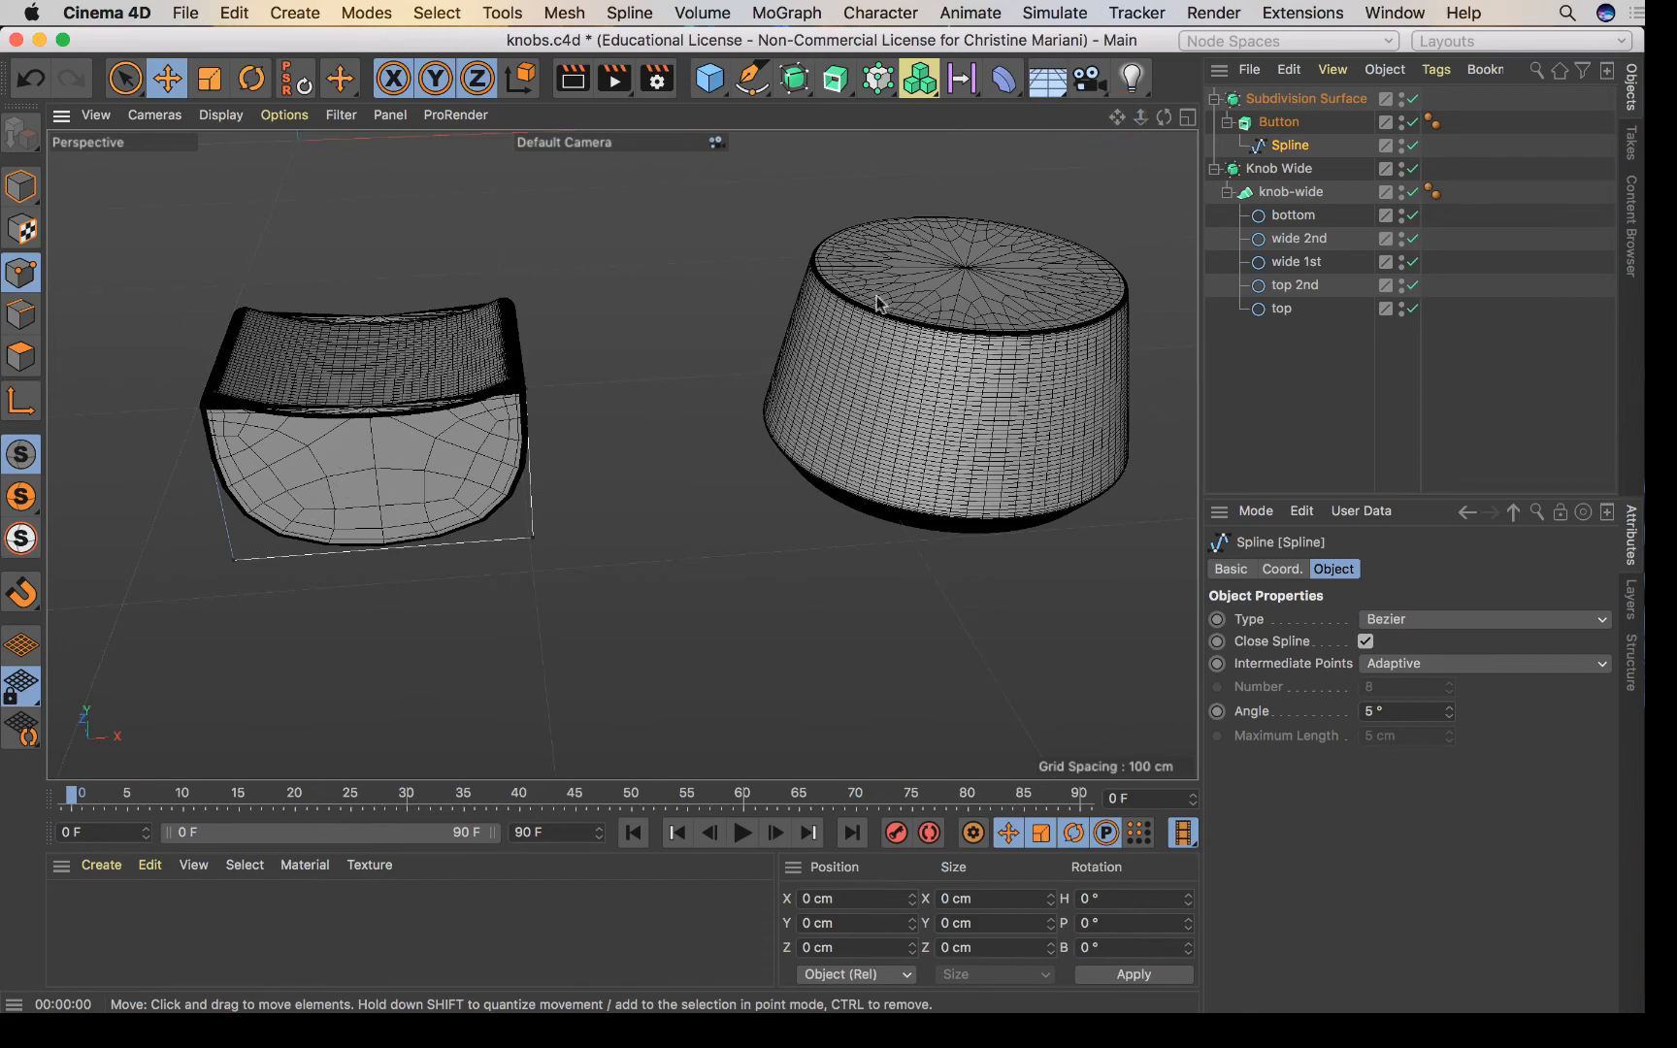
pyautogui.moveTo(1165, 119); pyautogui.dragTo(386, 592)
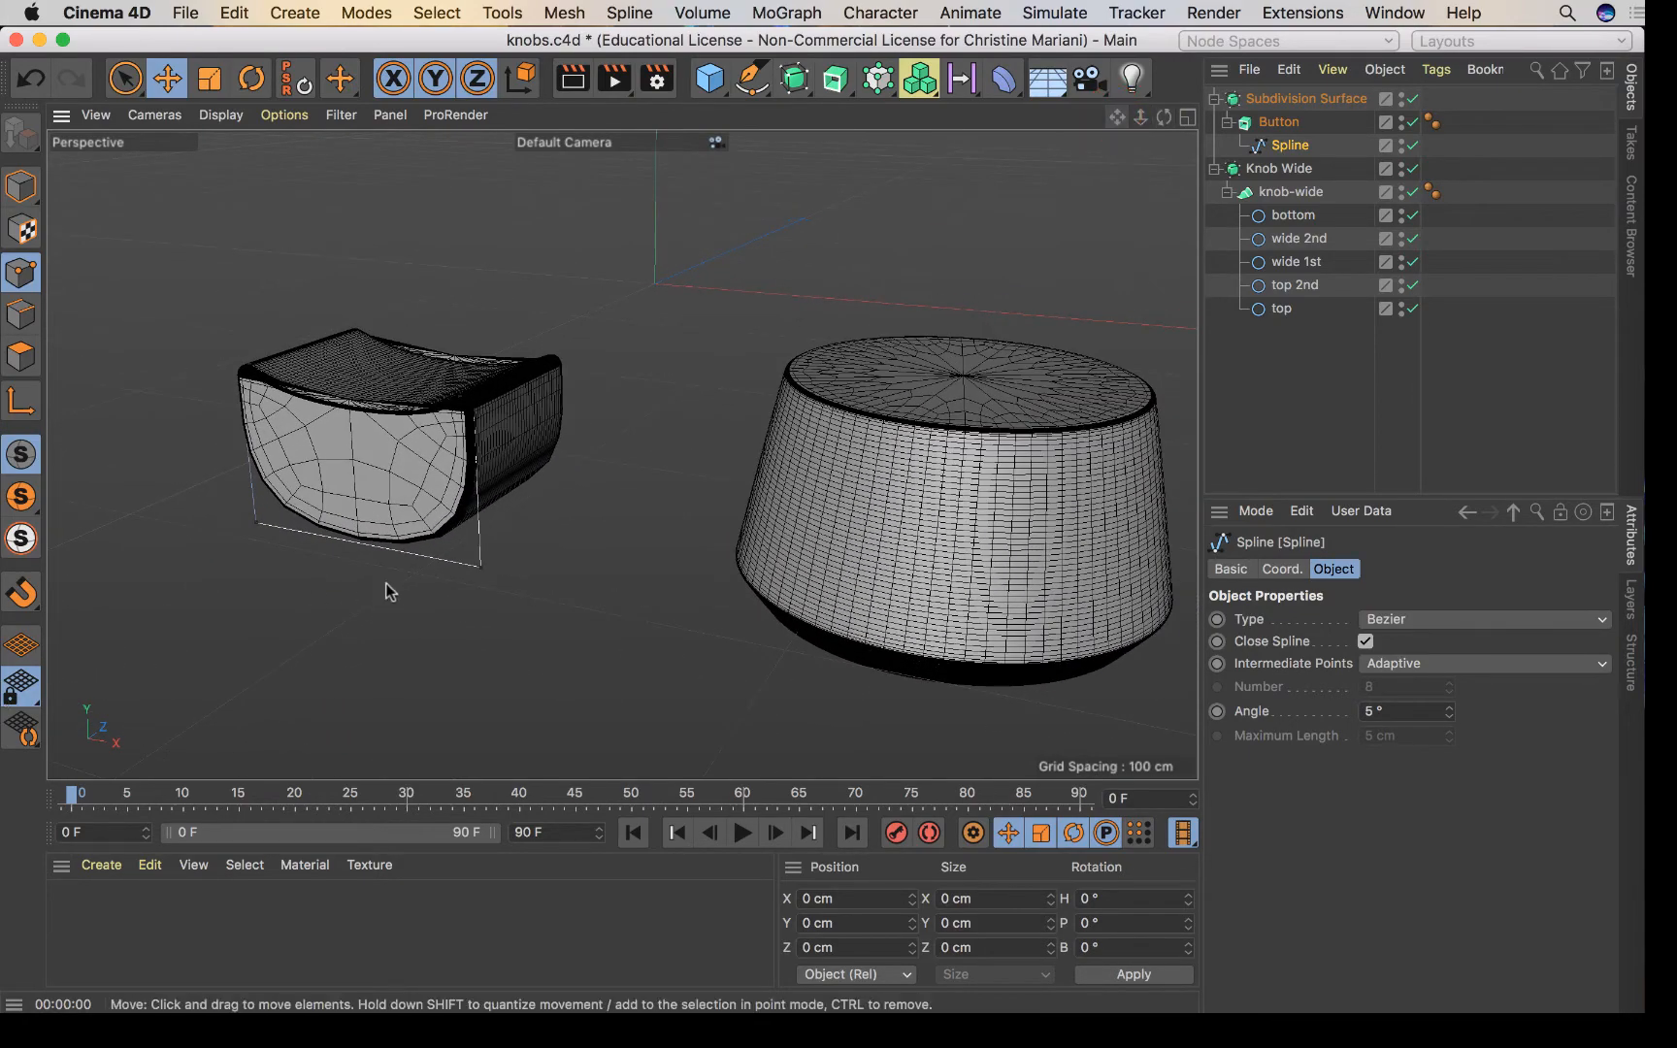
pyautogui.scroll(4, 409, 680)
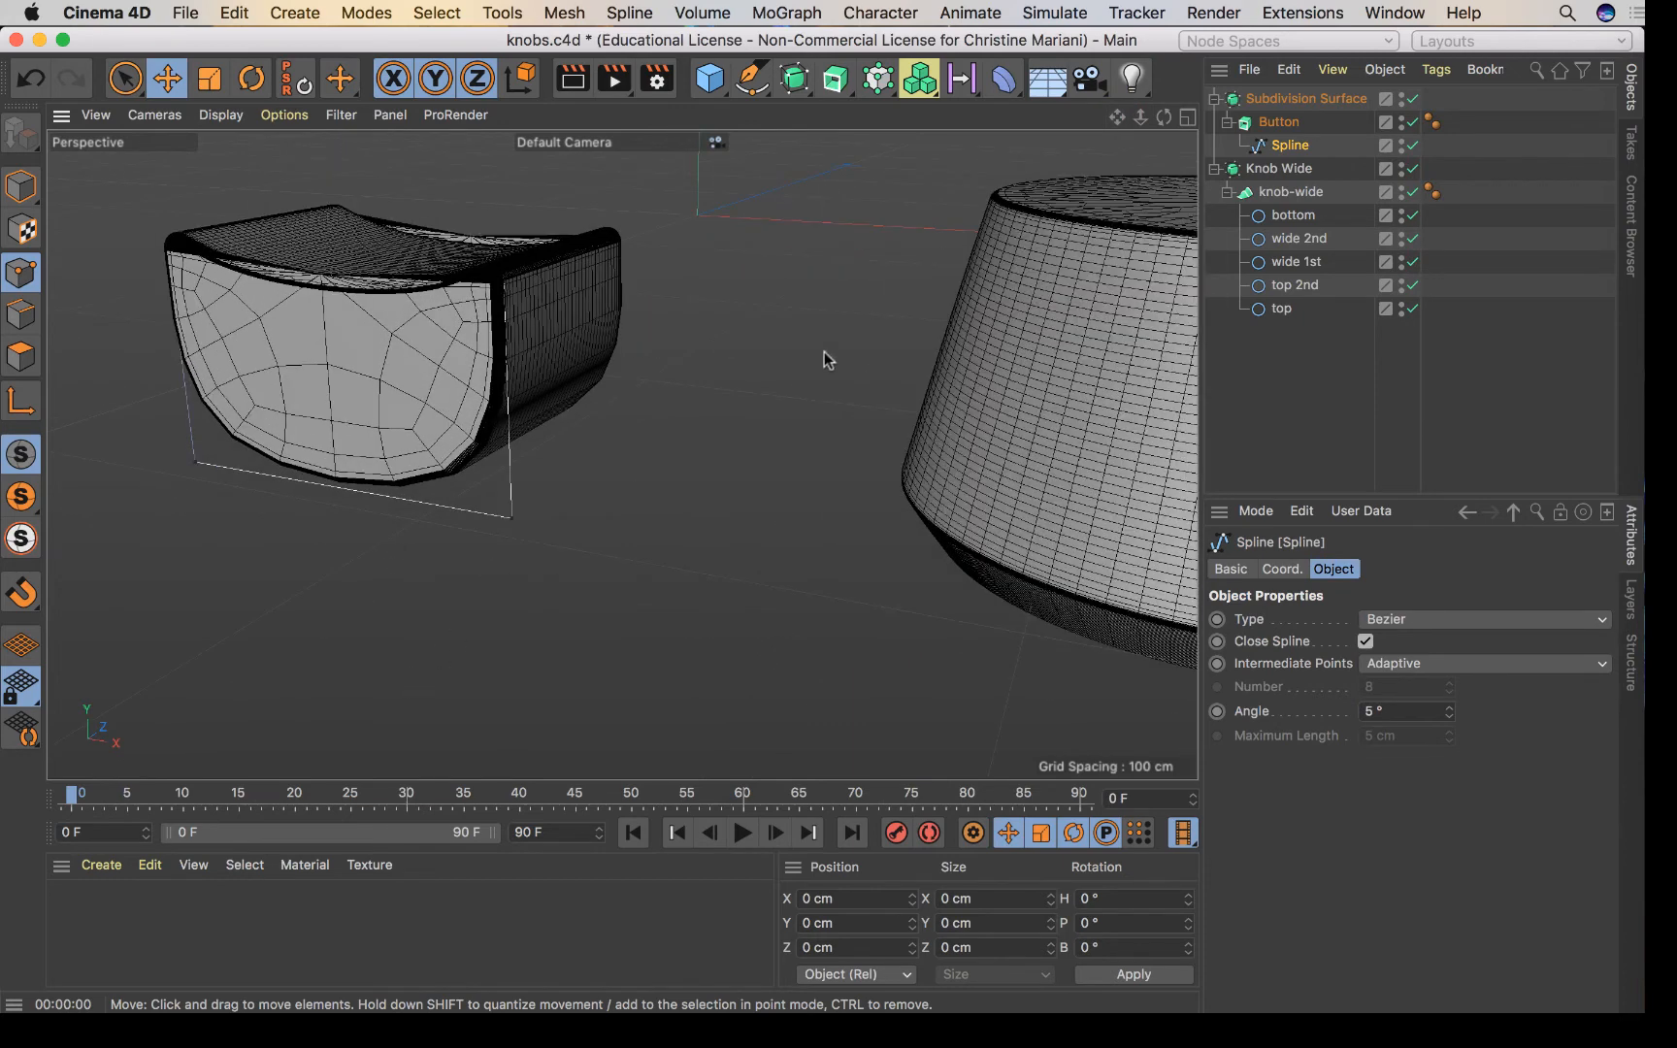
pyautogui.moveTo(1118, 118); pyautogui.dragTo(622, 454)
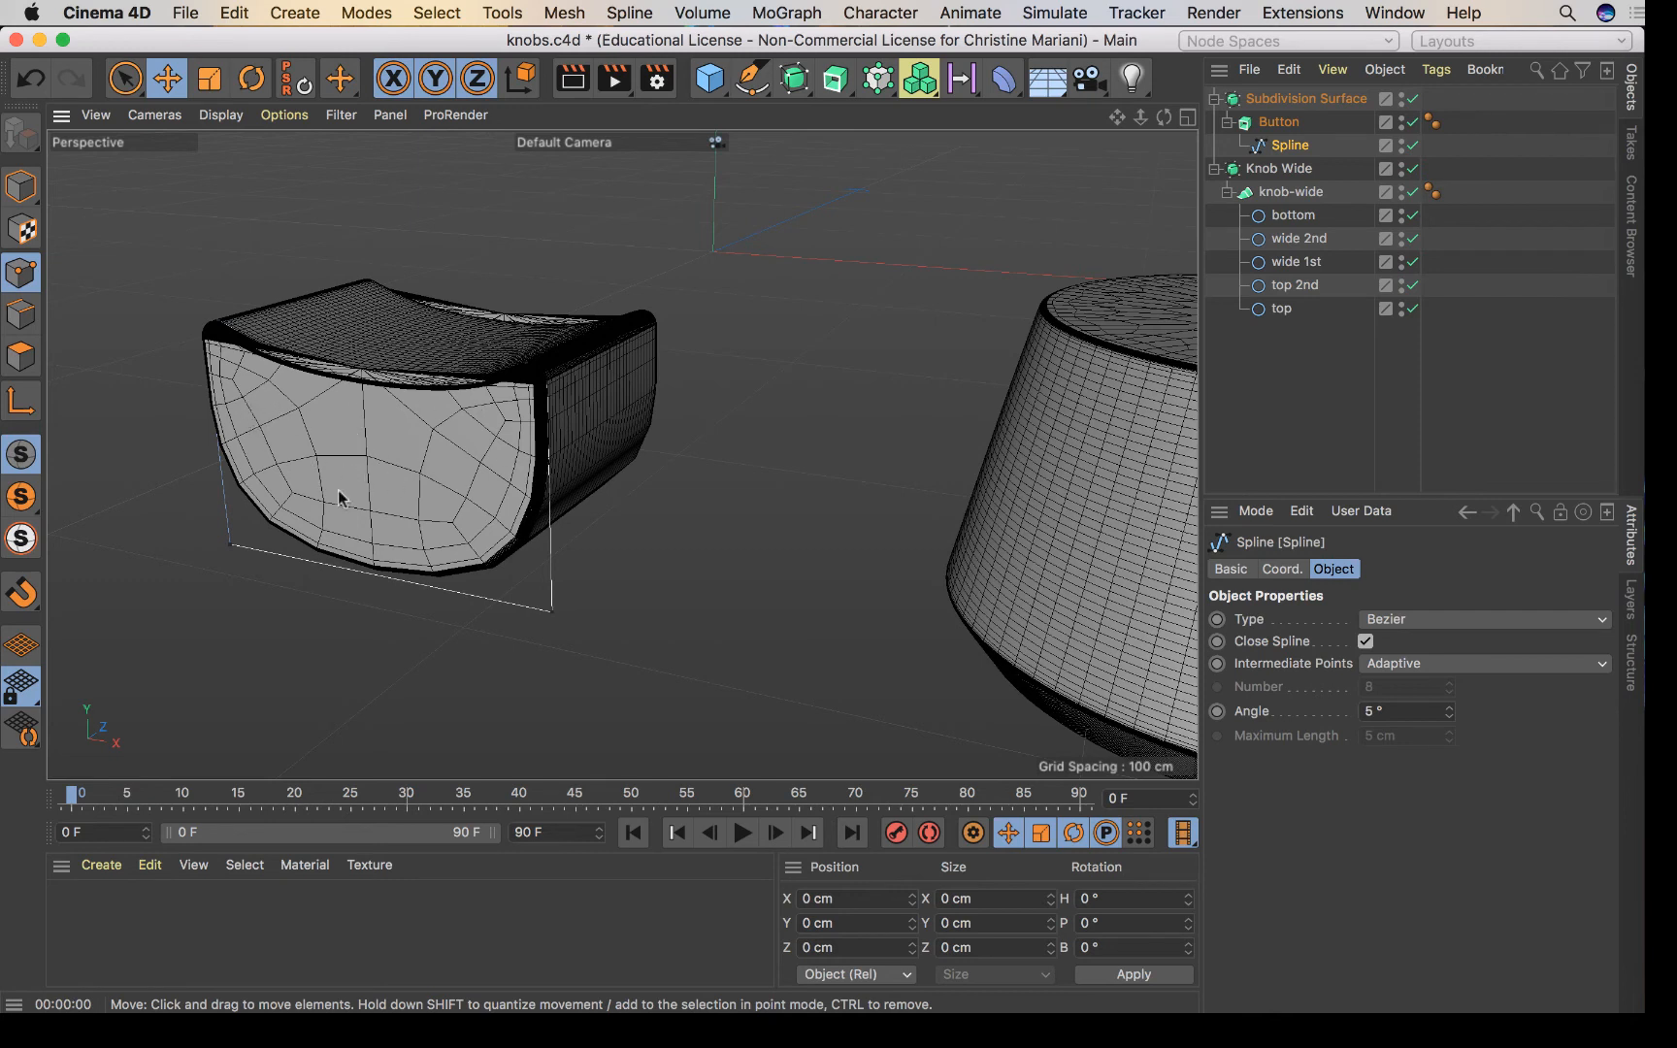
# Switch the Button's Subdivision Surface off and on twice to compare its front face, and view it beside the knob.
pyautogui.click(1414, 99)
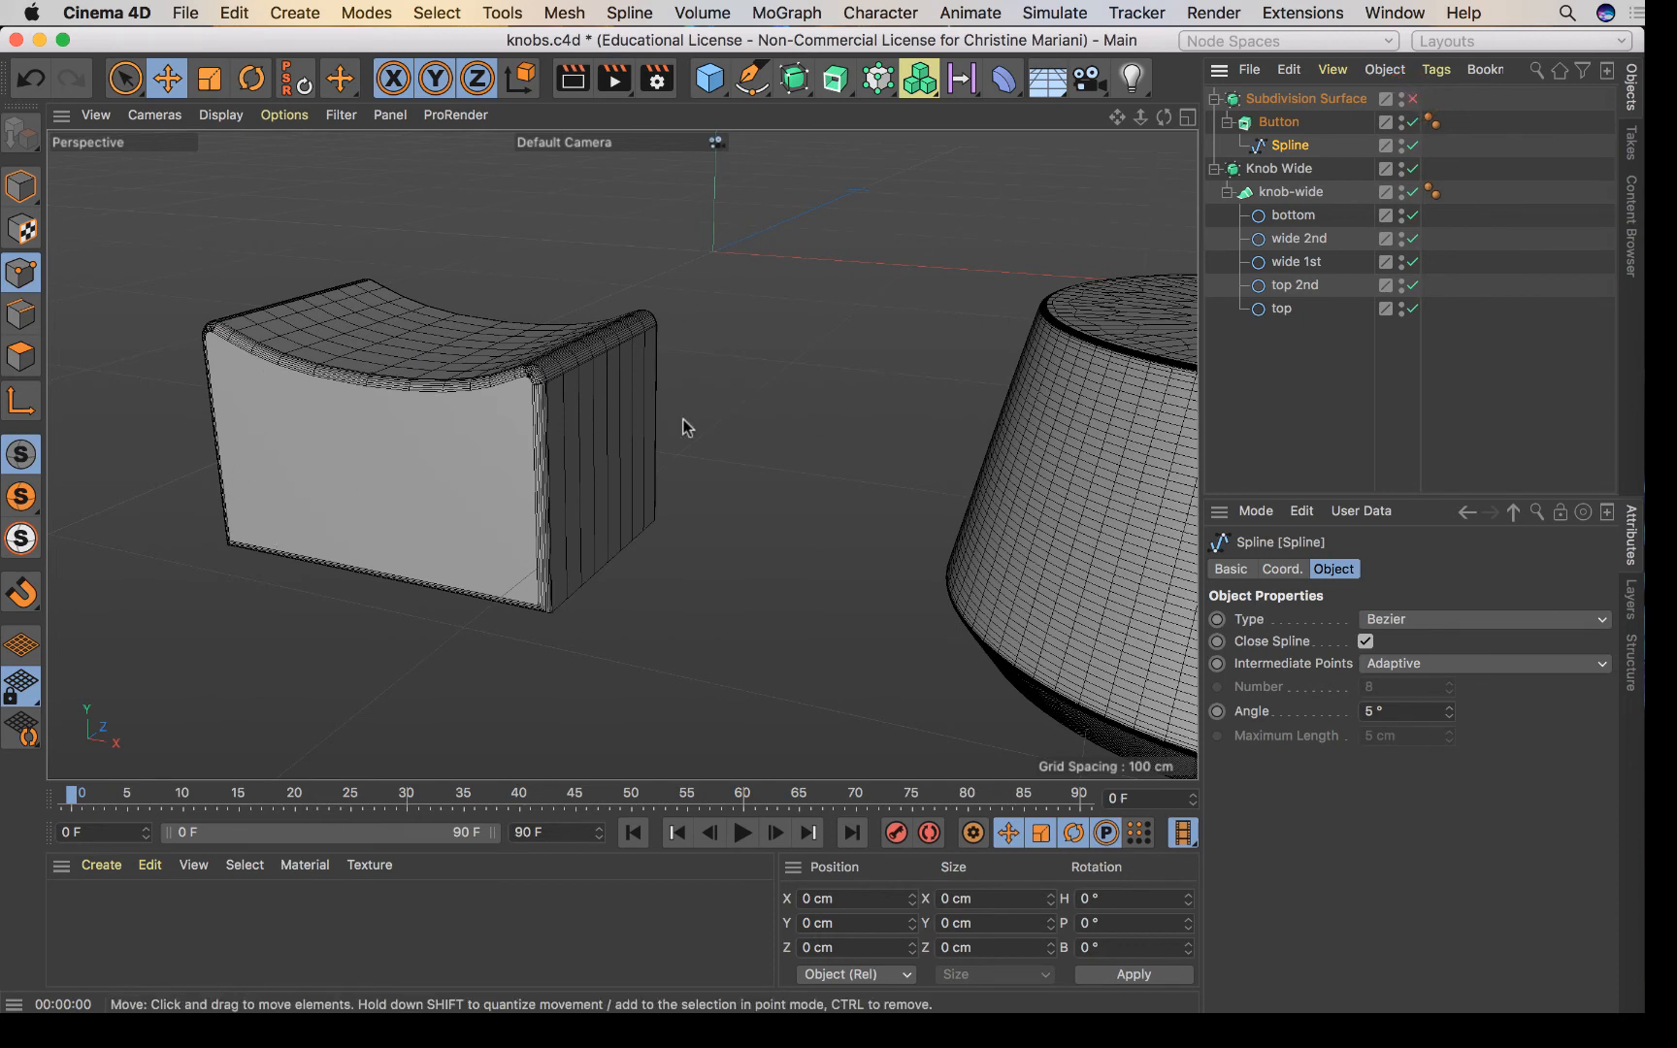
pyautogui.click(1413, 99)
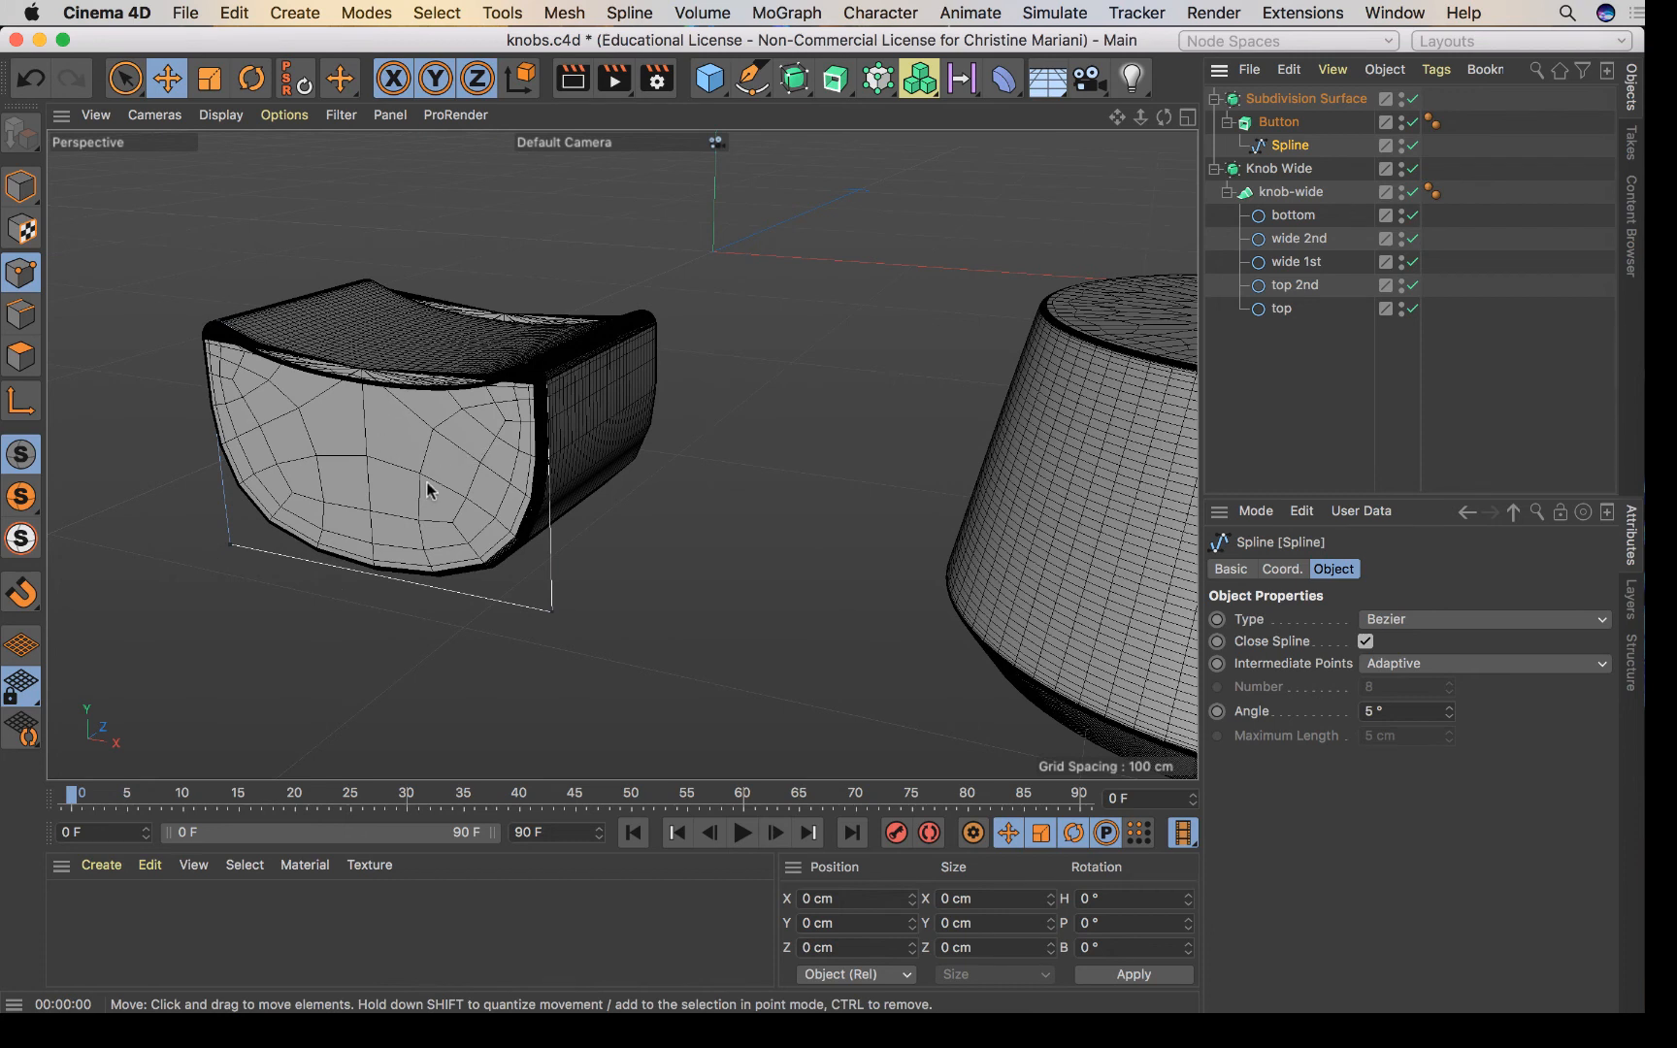
pyautogui.click(1413, 99)
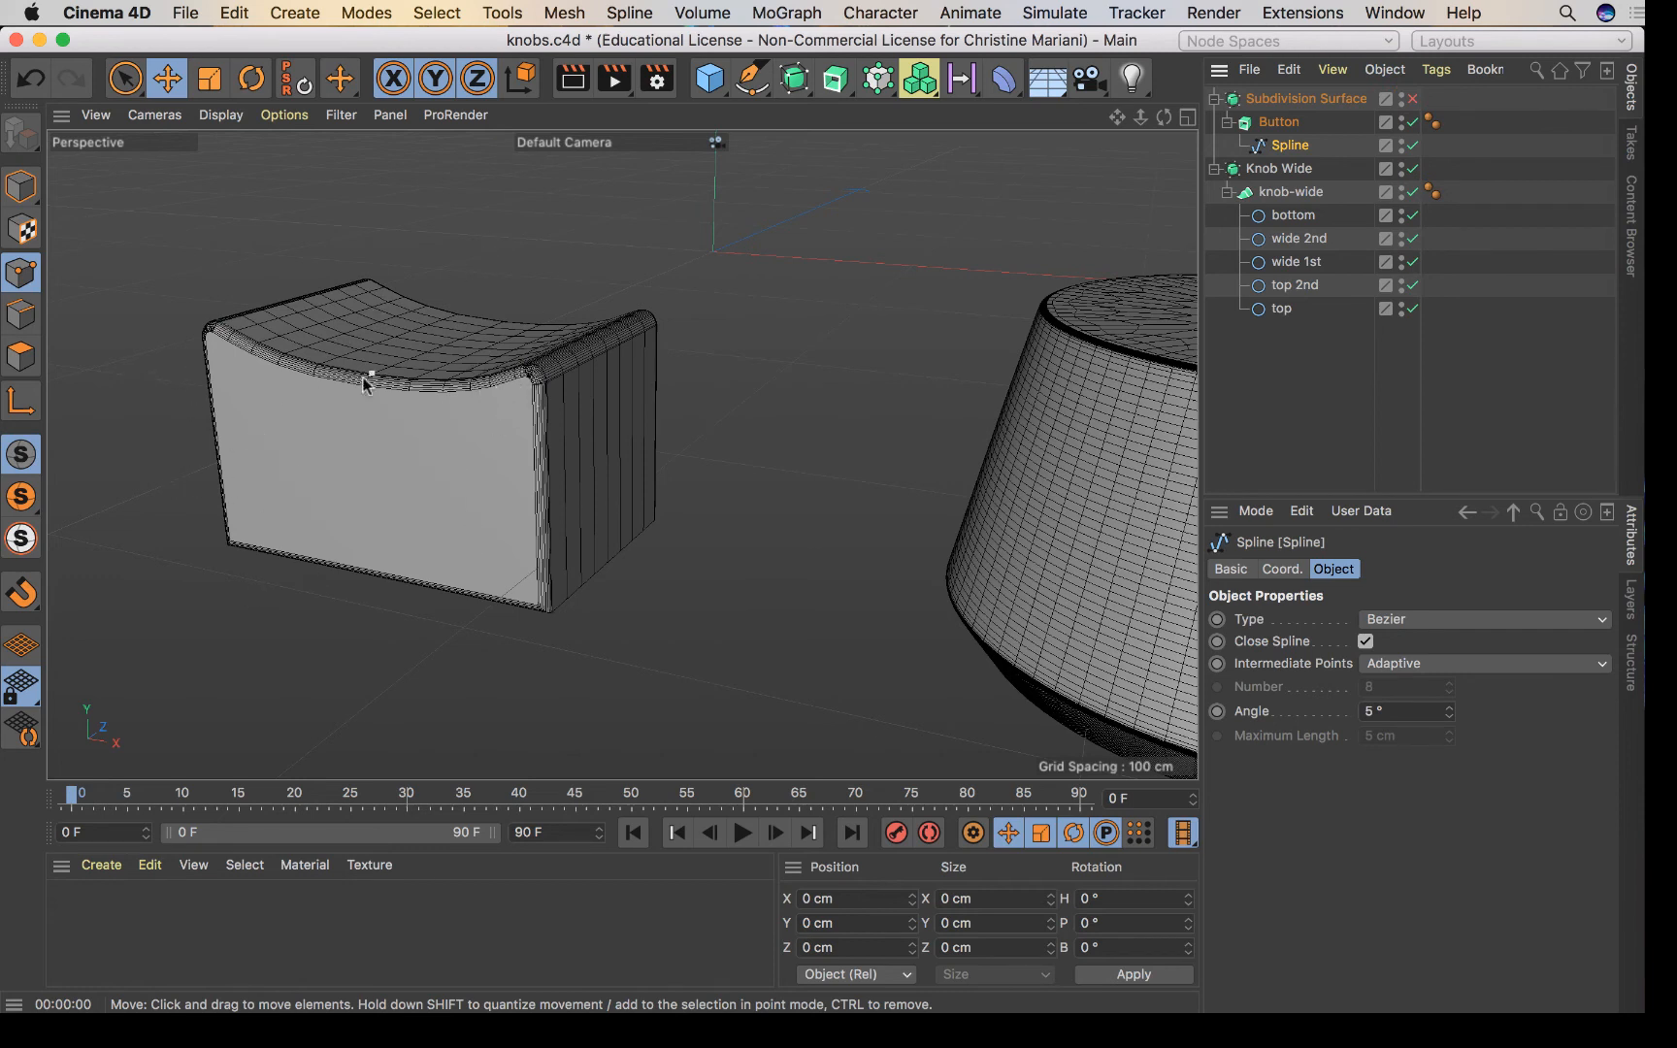
pyautogui.click(1410, 99)
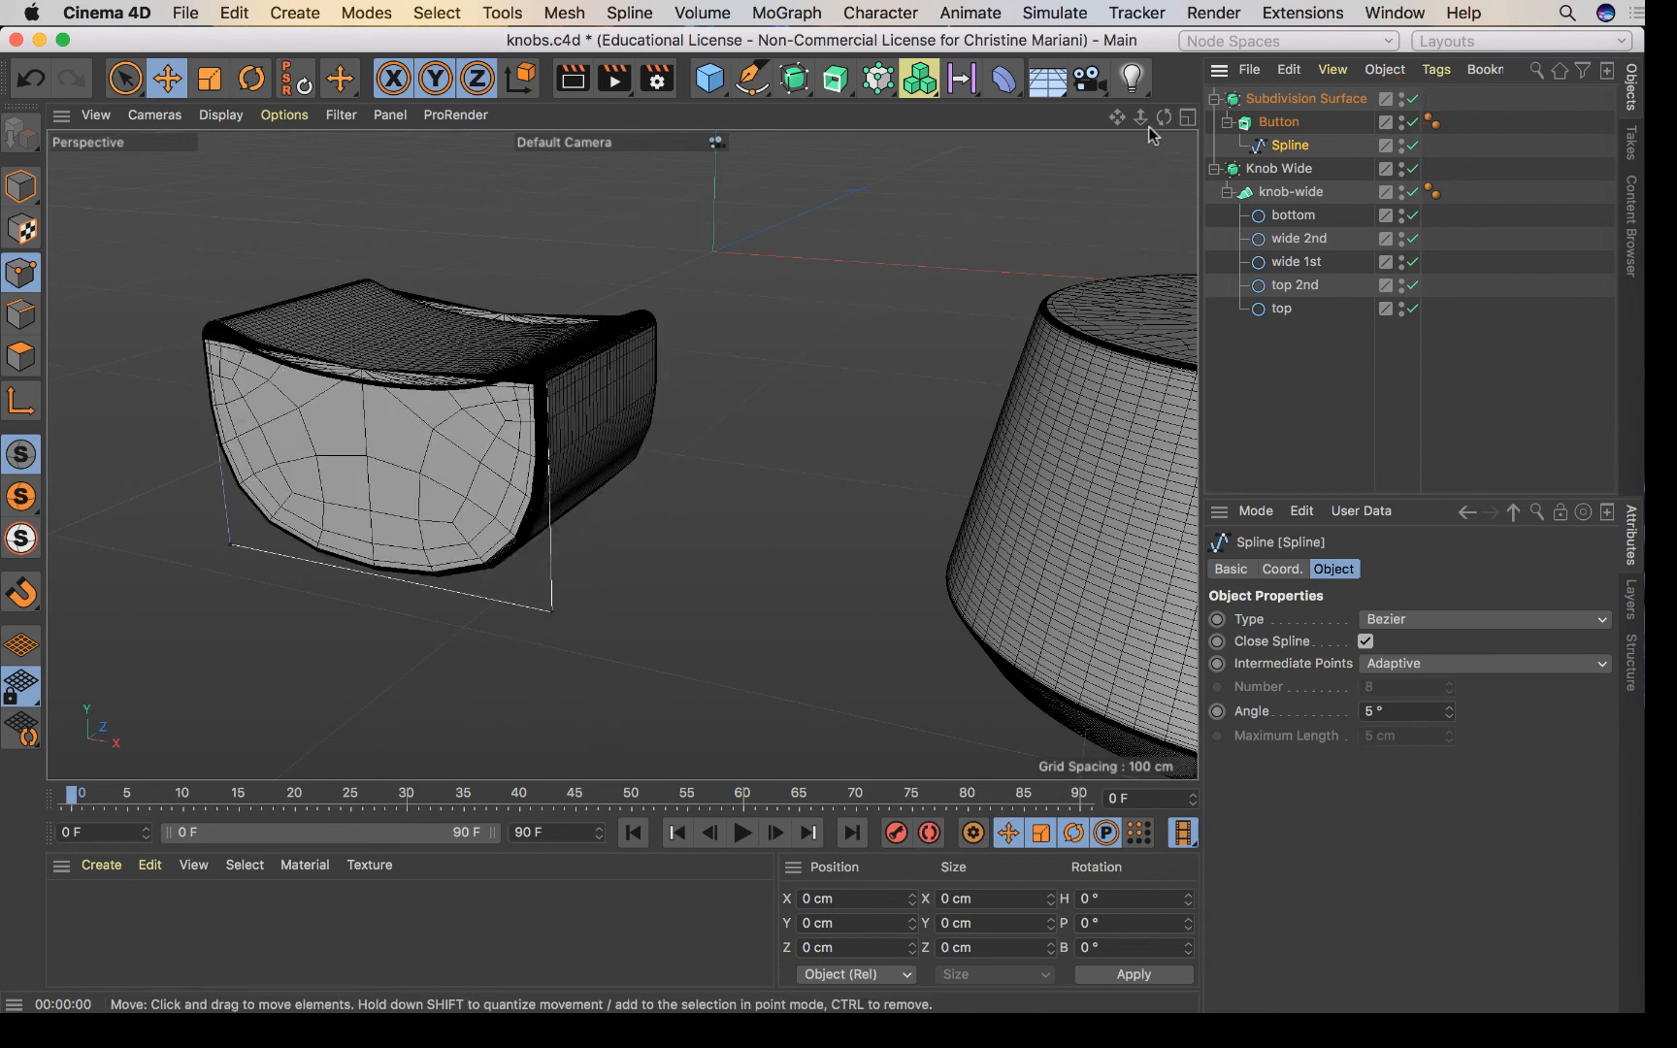
pyautogui.moveTo(1164, 117); pyautogui.dragTo(1218, 117)
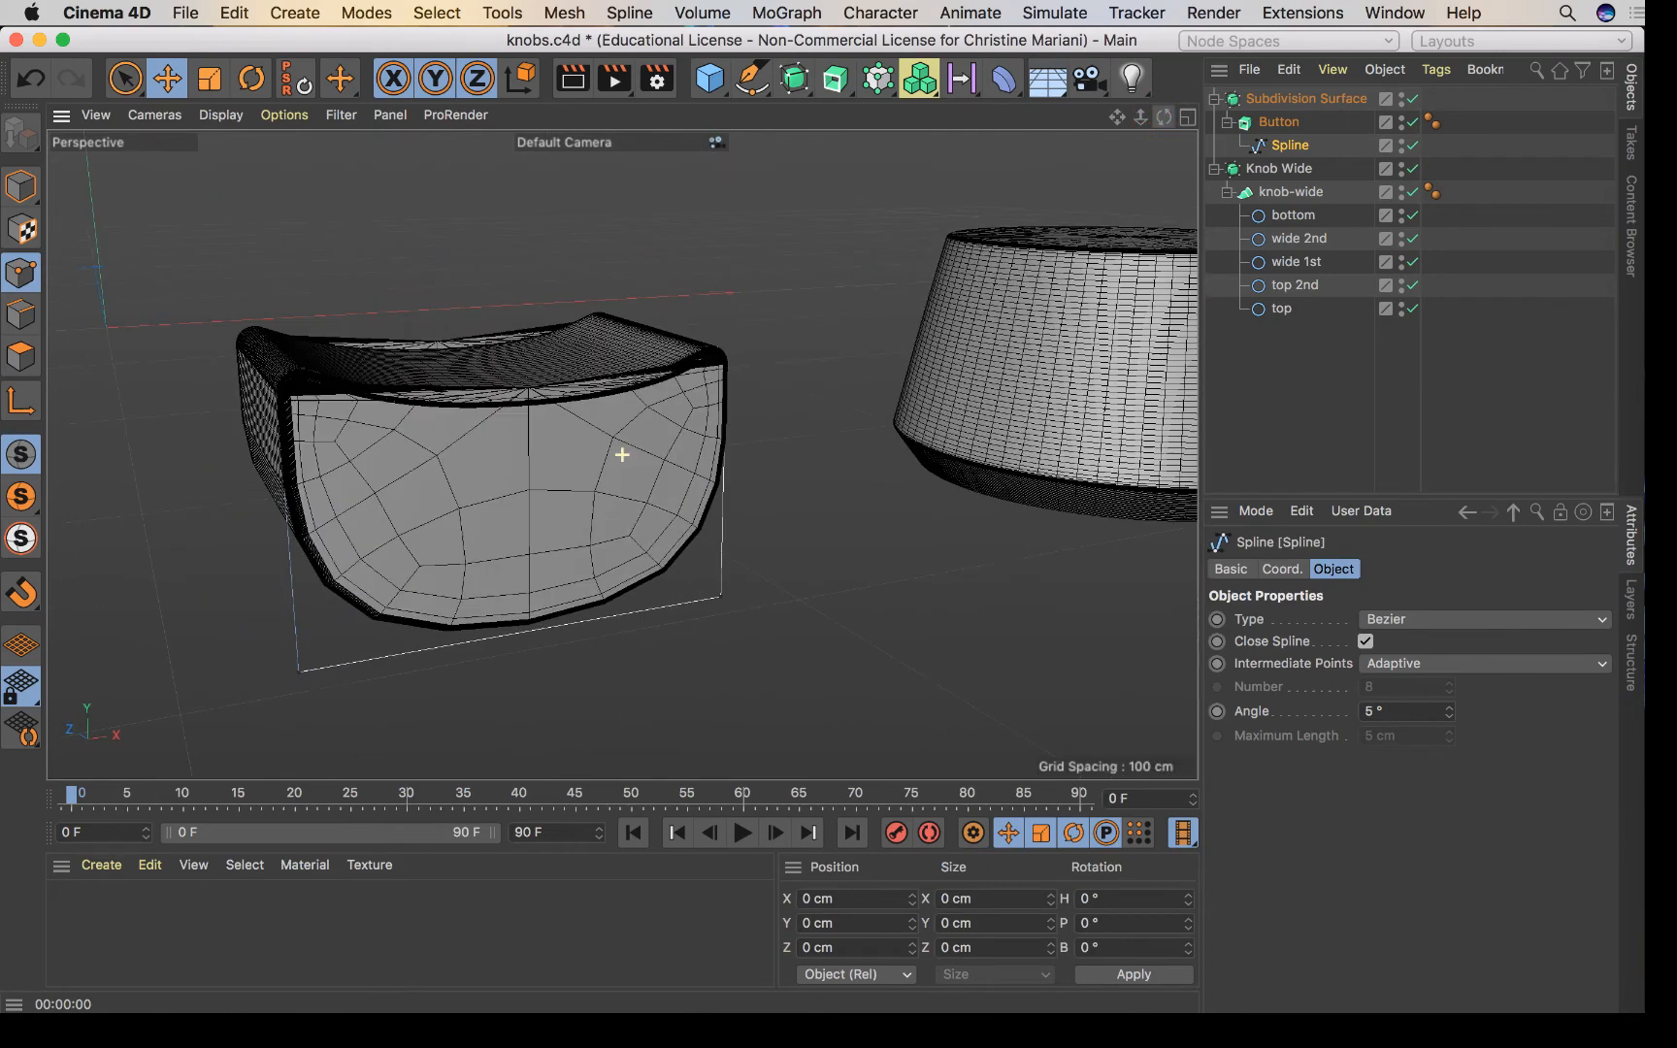
pyautogui.moveTo(1116, 119); pyautogui.dragTo(1058, 129)
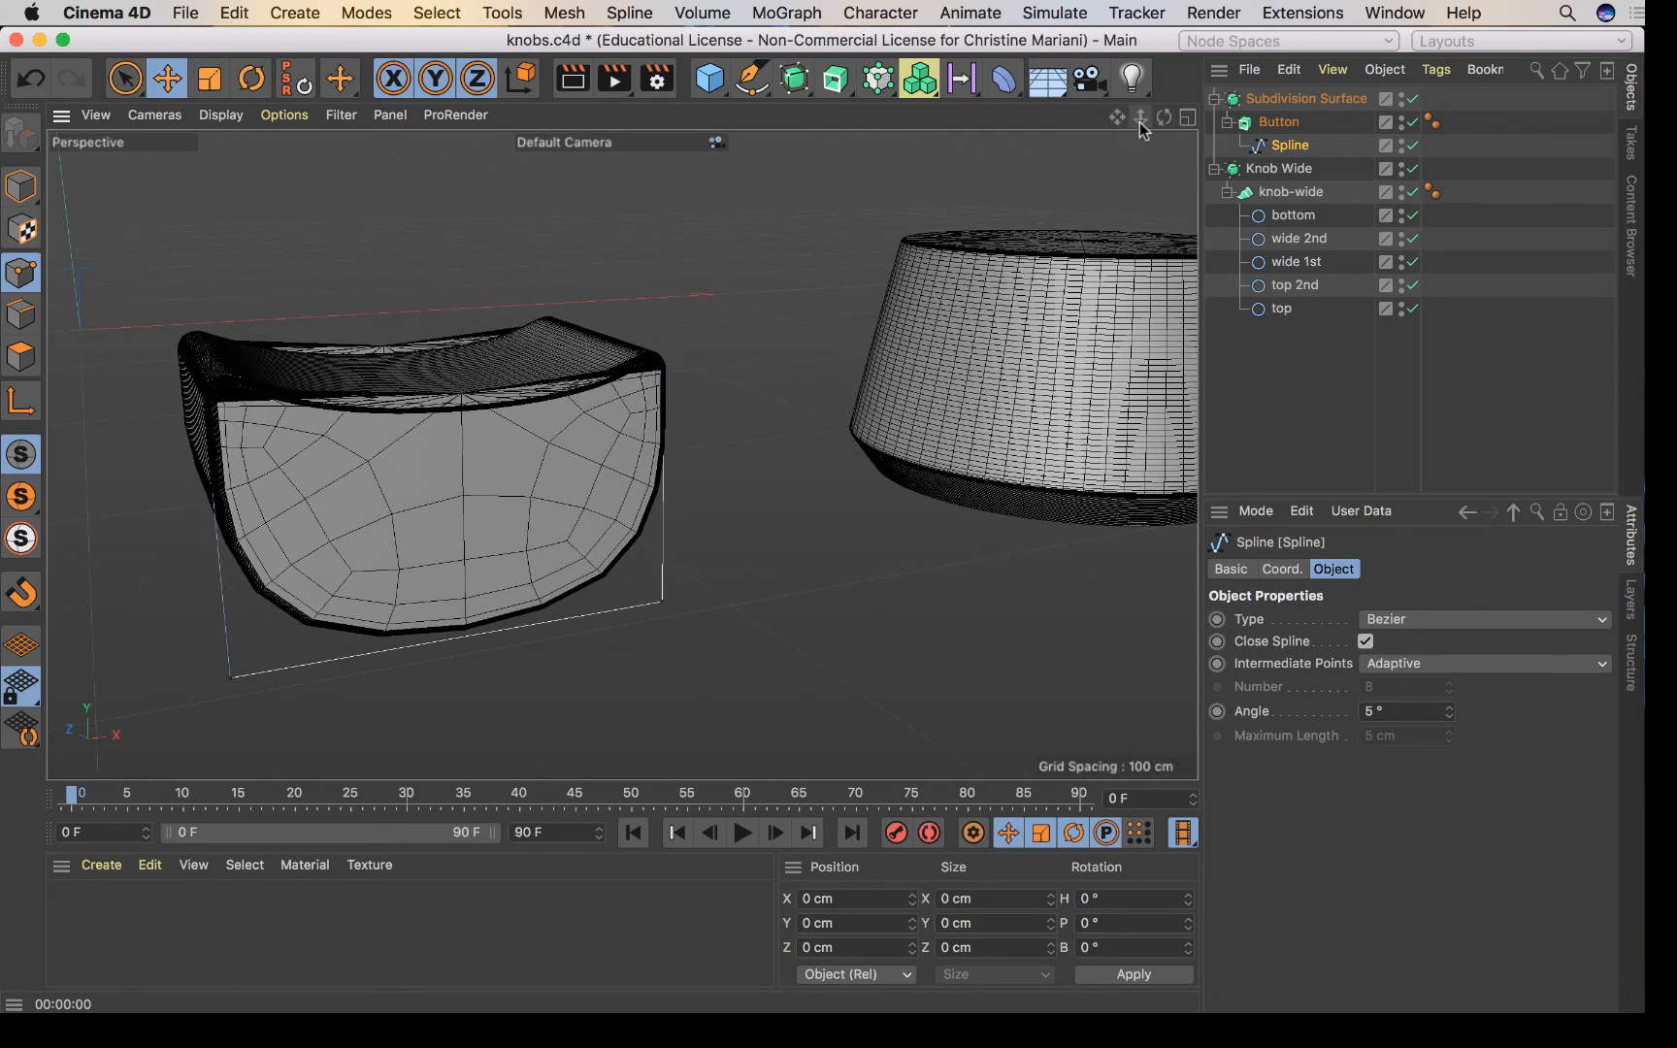
pyautogui.moveTo(1163, 117); pyautogui.dragTo(621, 456)
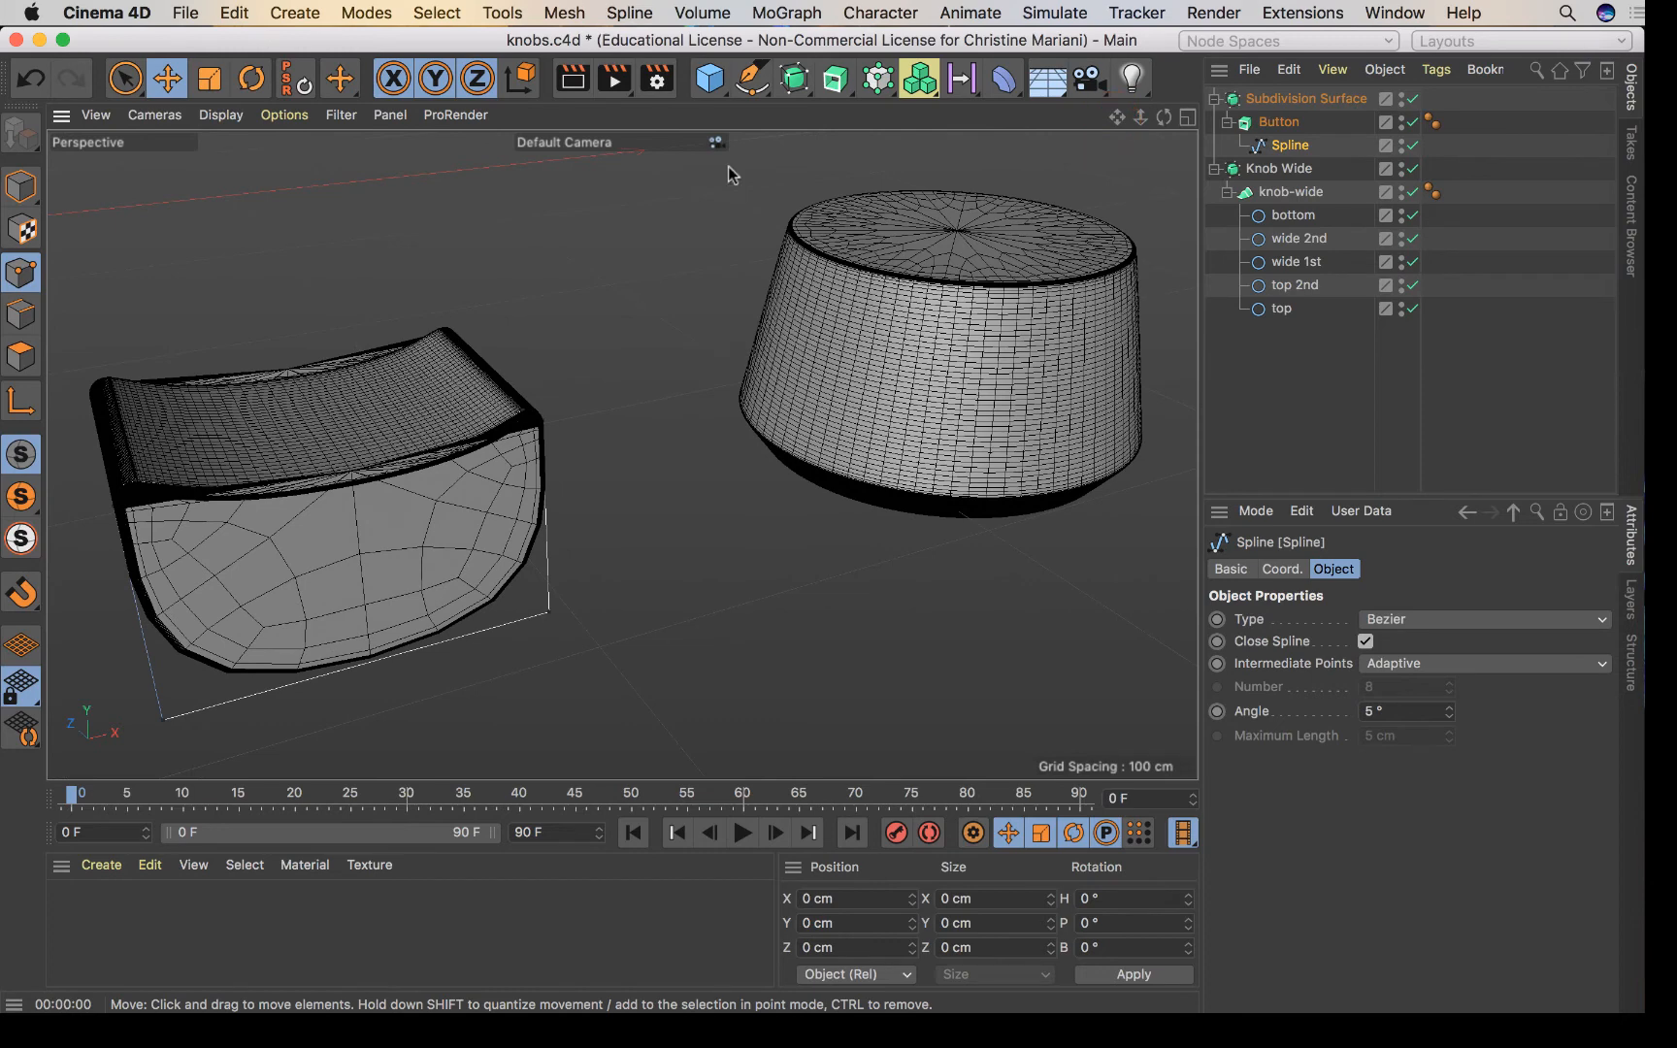
# Switch to subdivision-EXs_ngons-tris-quads.c4d and disable the subdivision surfaces of all three T text objects.
pyautogui.click(1392, 14)
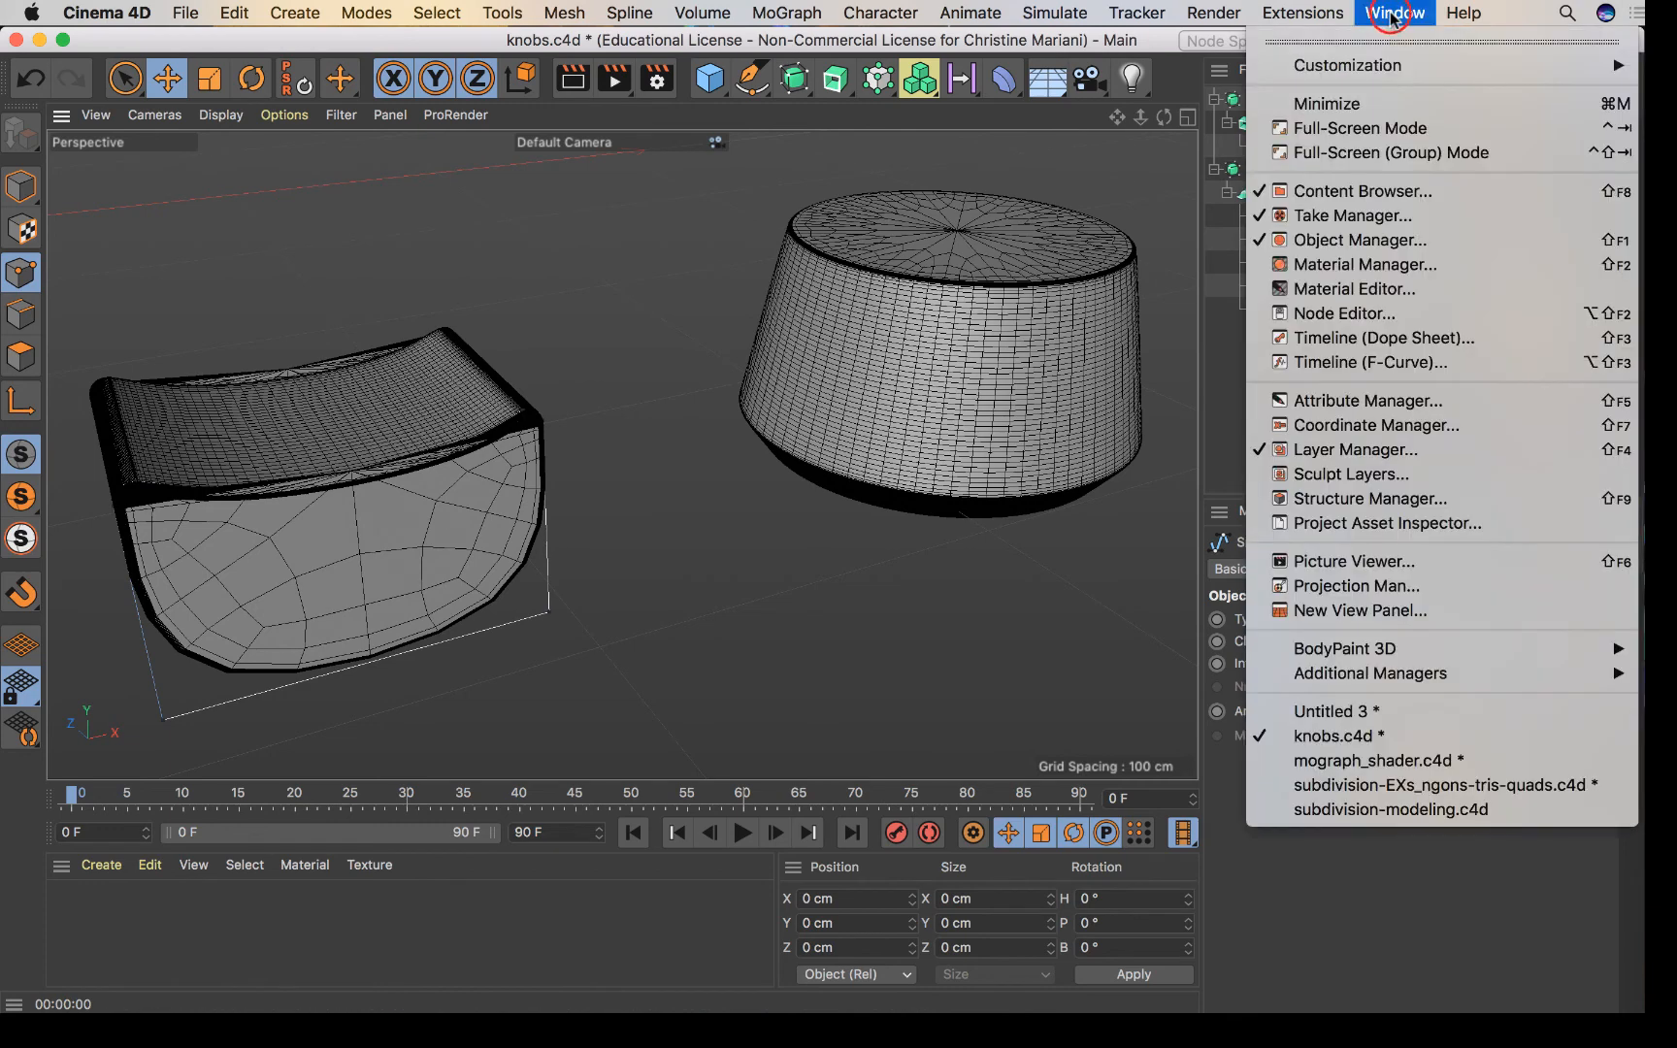
pyautogui.click(1407, 789)
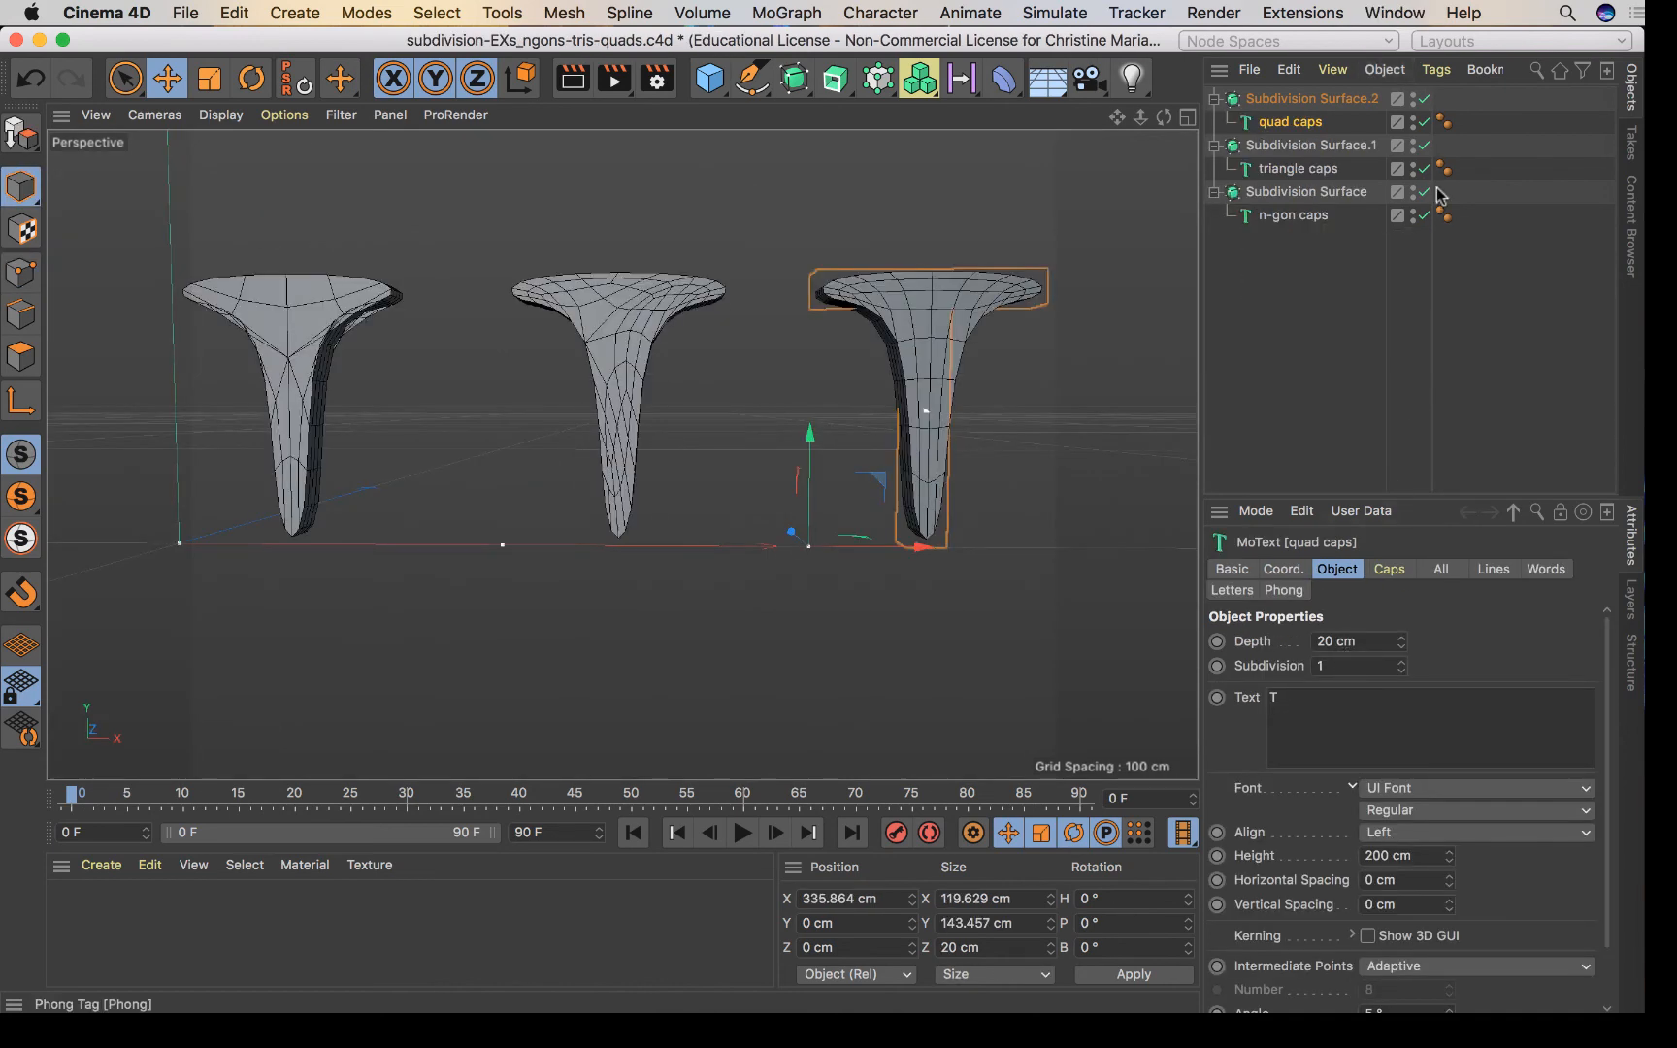
pyautogui.click(1424, 98)
pyautogui.click(1424, 145)
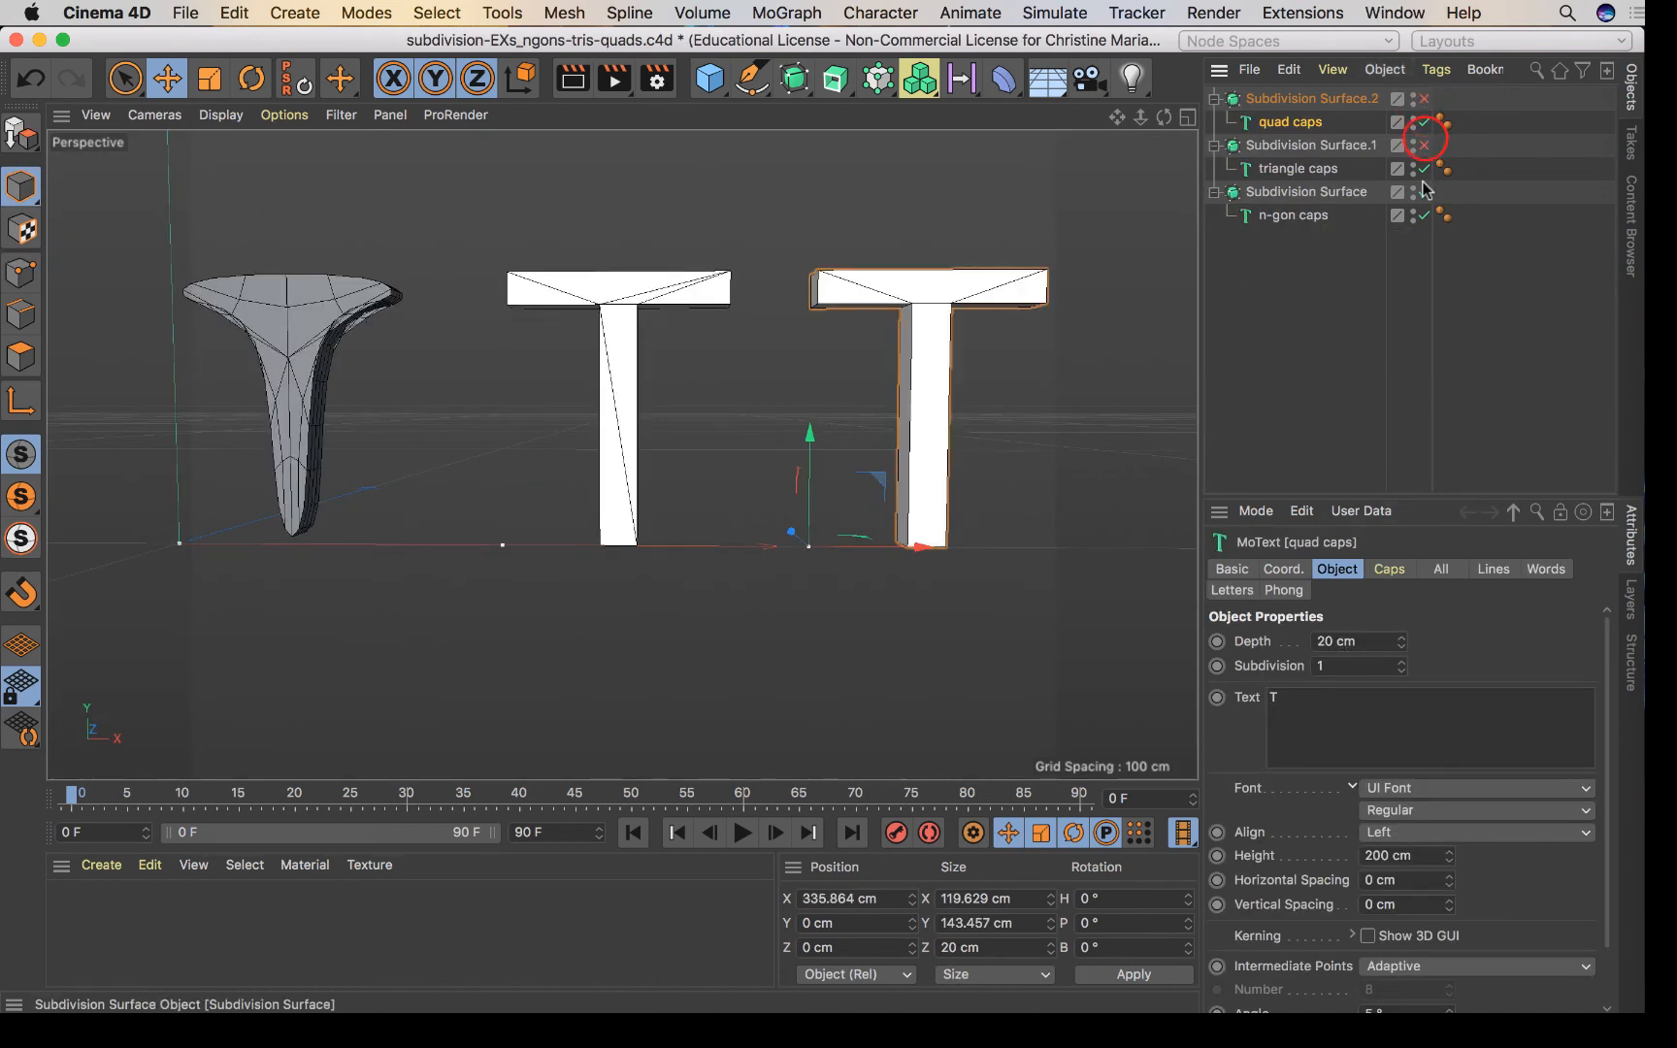
pyautogui.click(1424, 191)
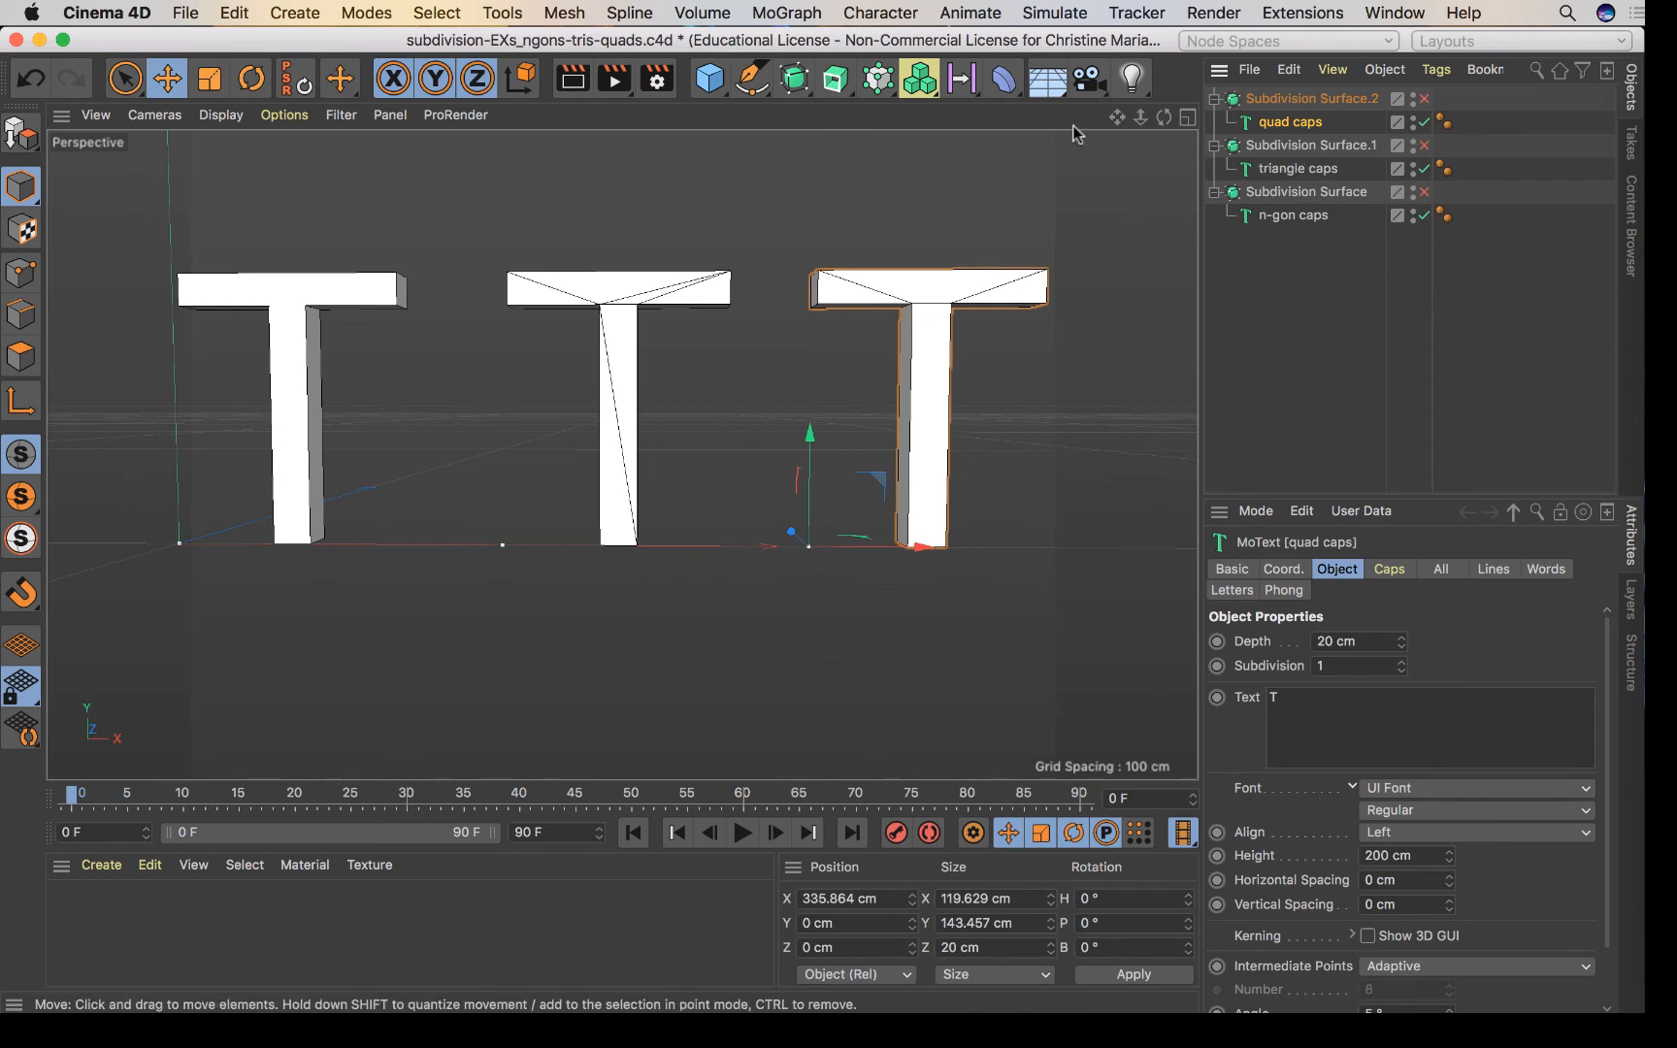
# Show the MoText object among the MoGraph tools and check the cap type of the quad caps and n-gon caps texts.
pyautogui.click(873, 79)
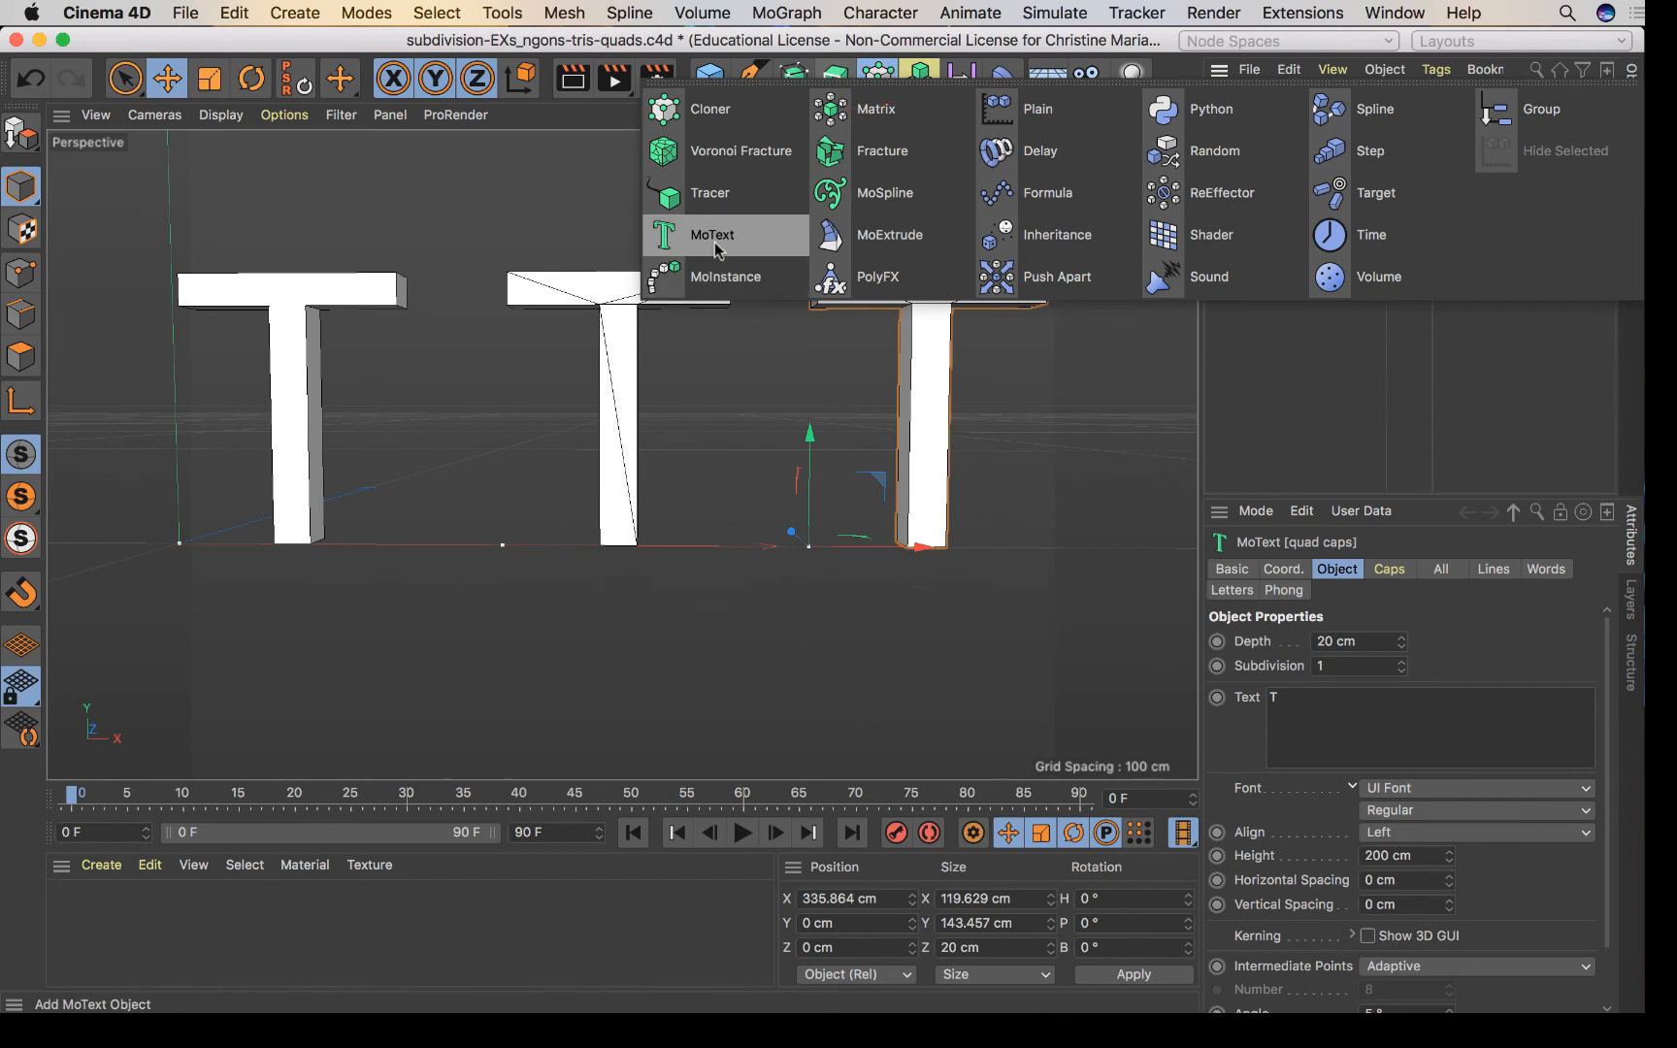
pyautogui.click(599, 120)
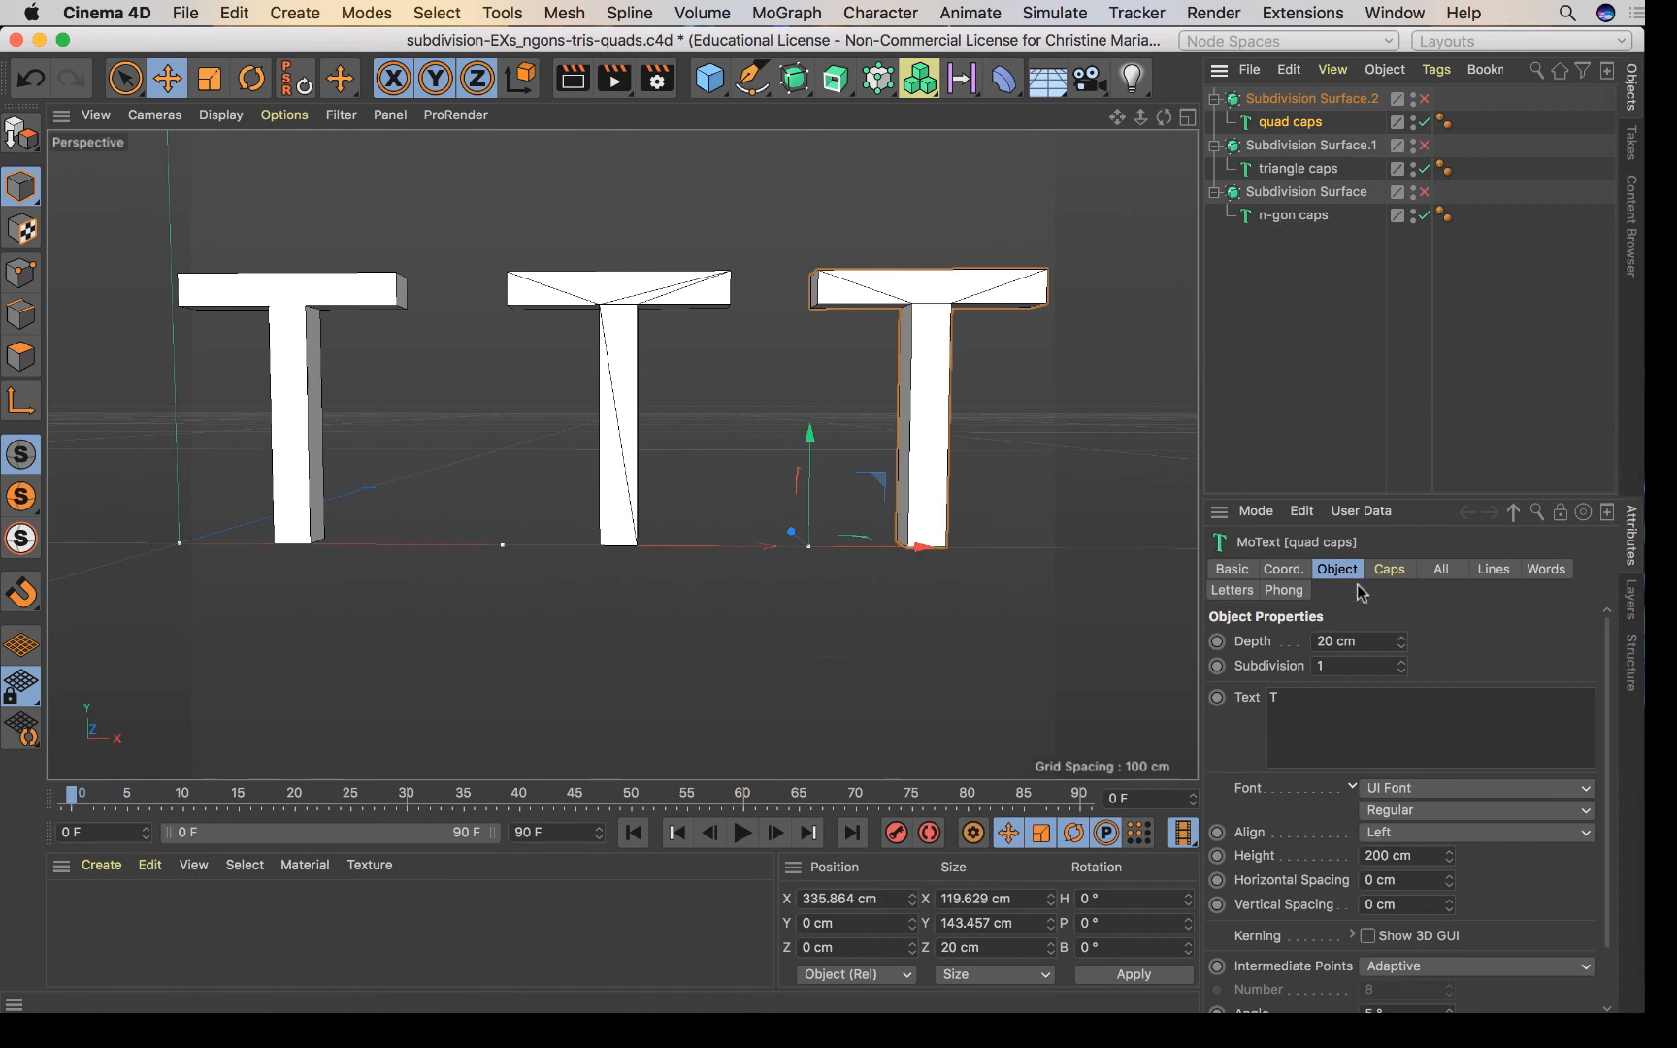
pyautogui.click(1389, 569)
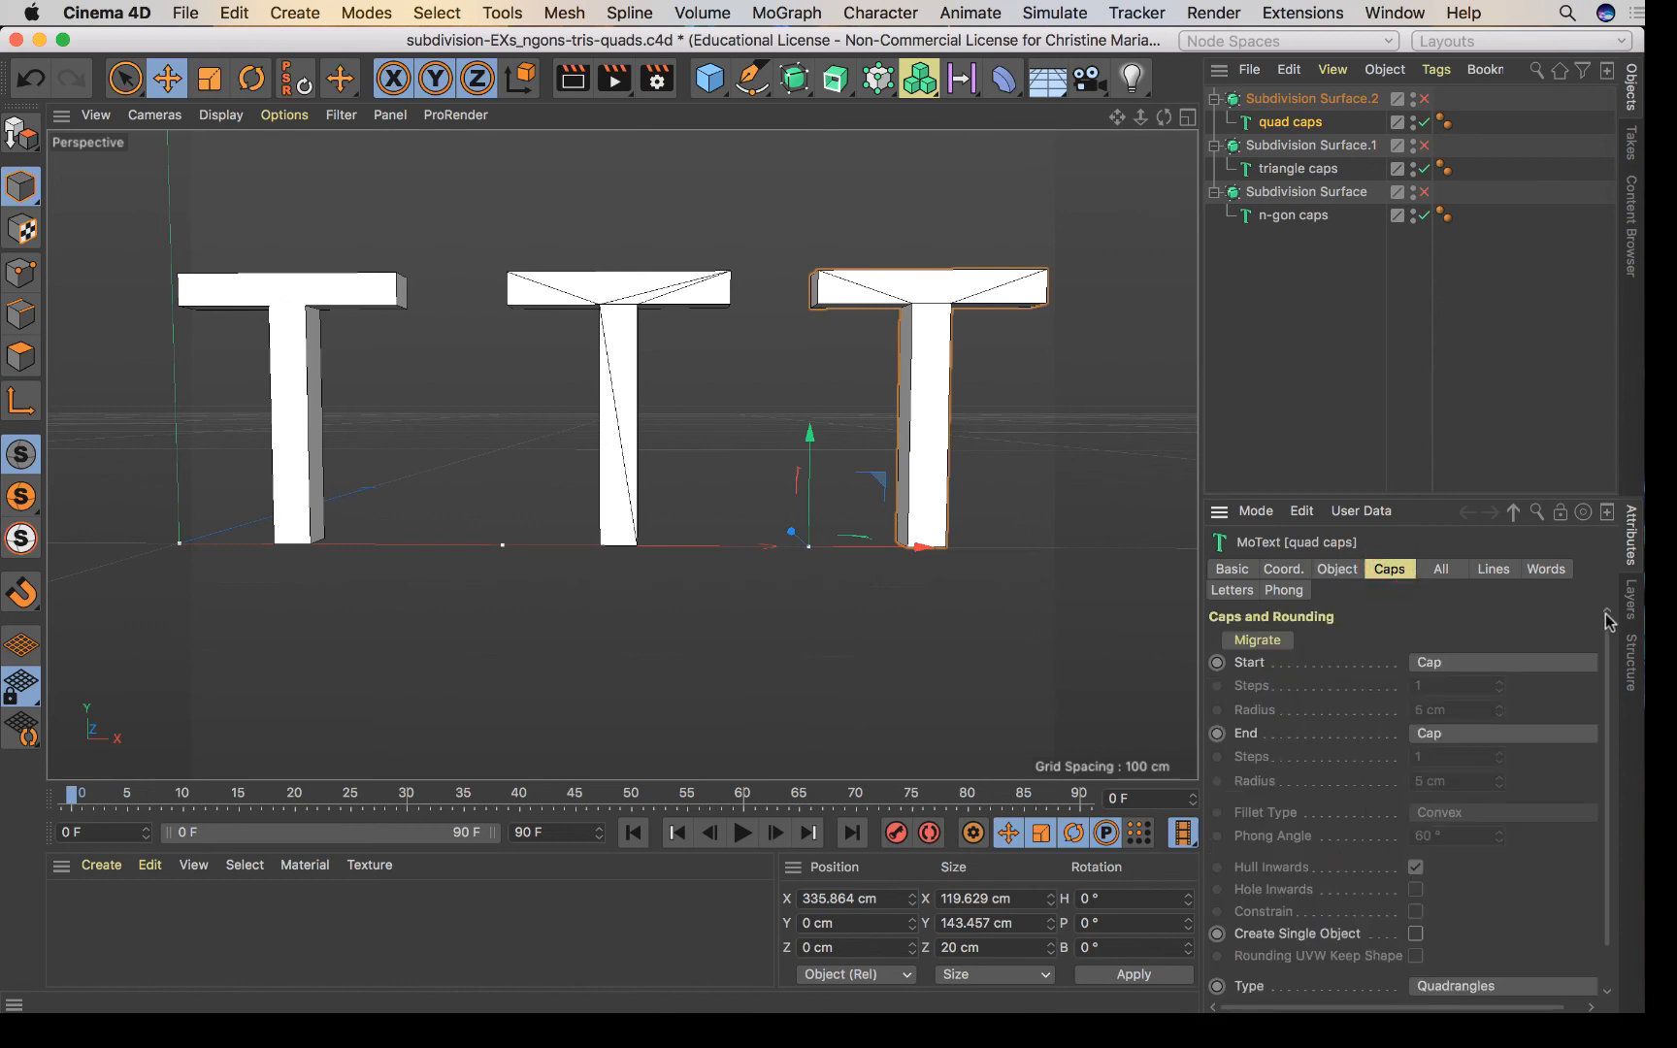
pyautogui.moveTo(1606, 621); pyautogui.dragTo(1606, 665)
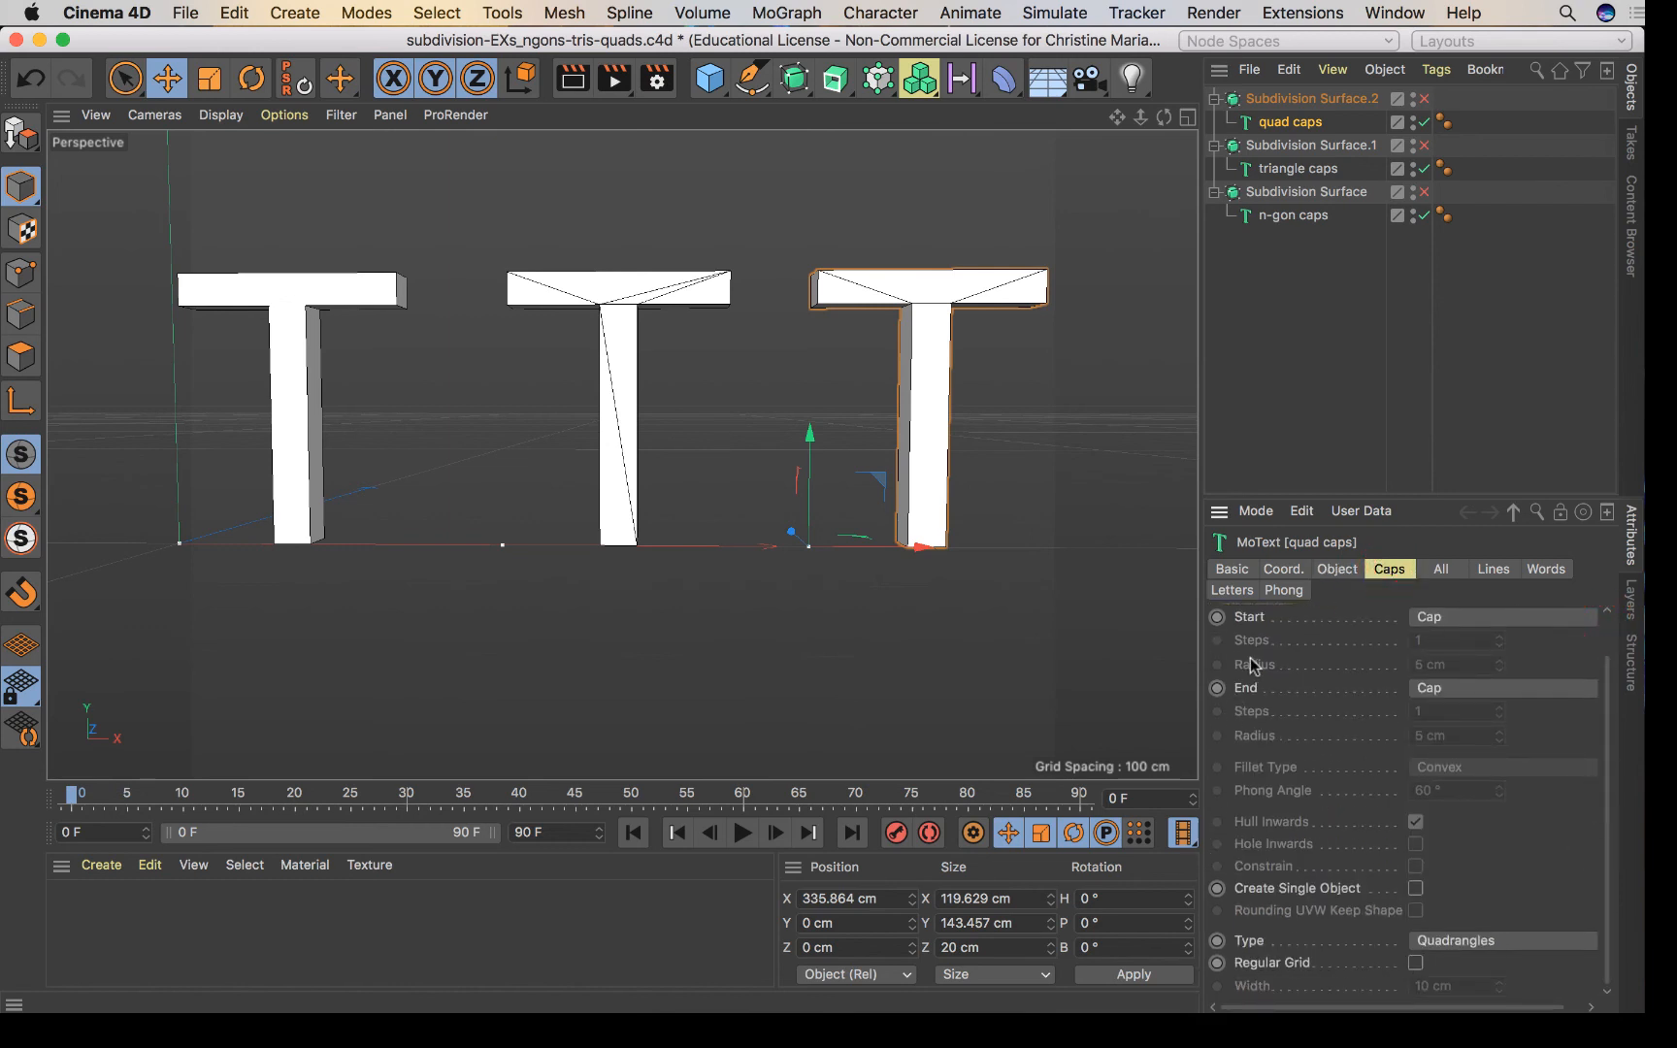
pyautogui.click(1303, 215)
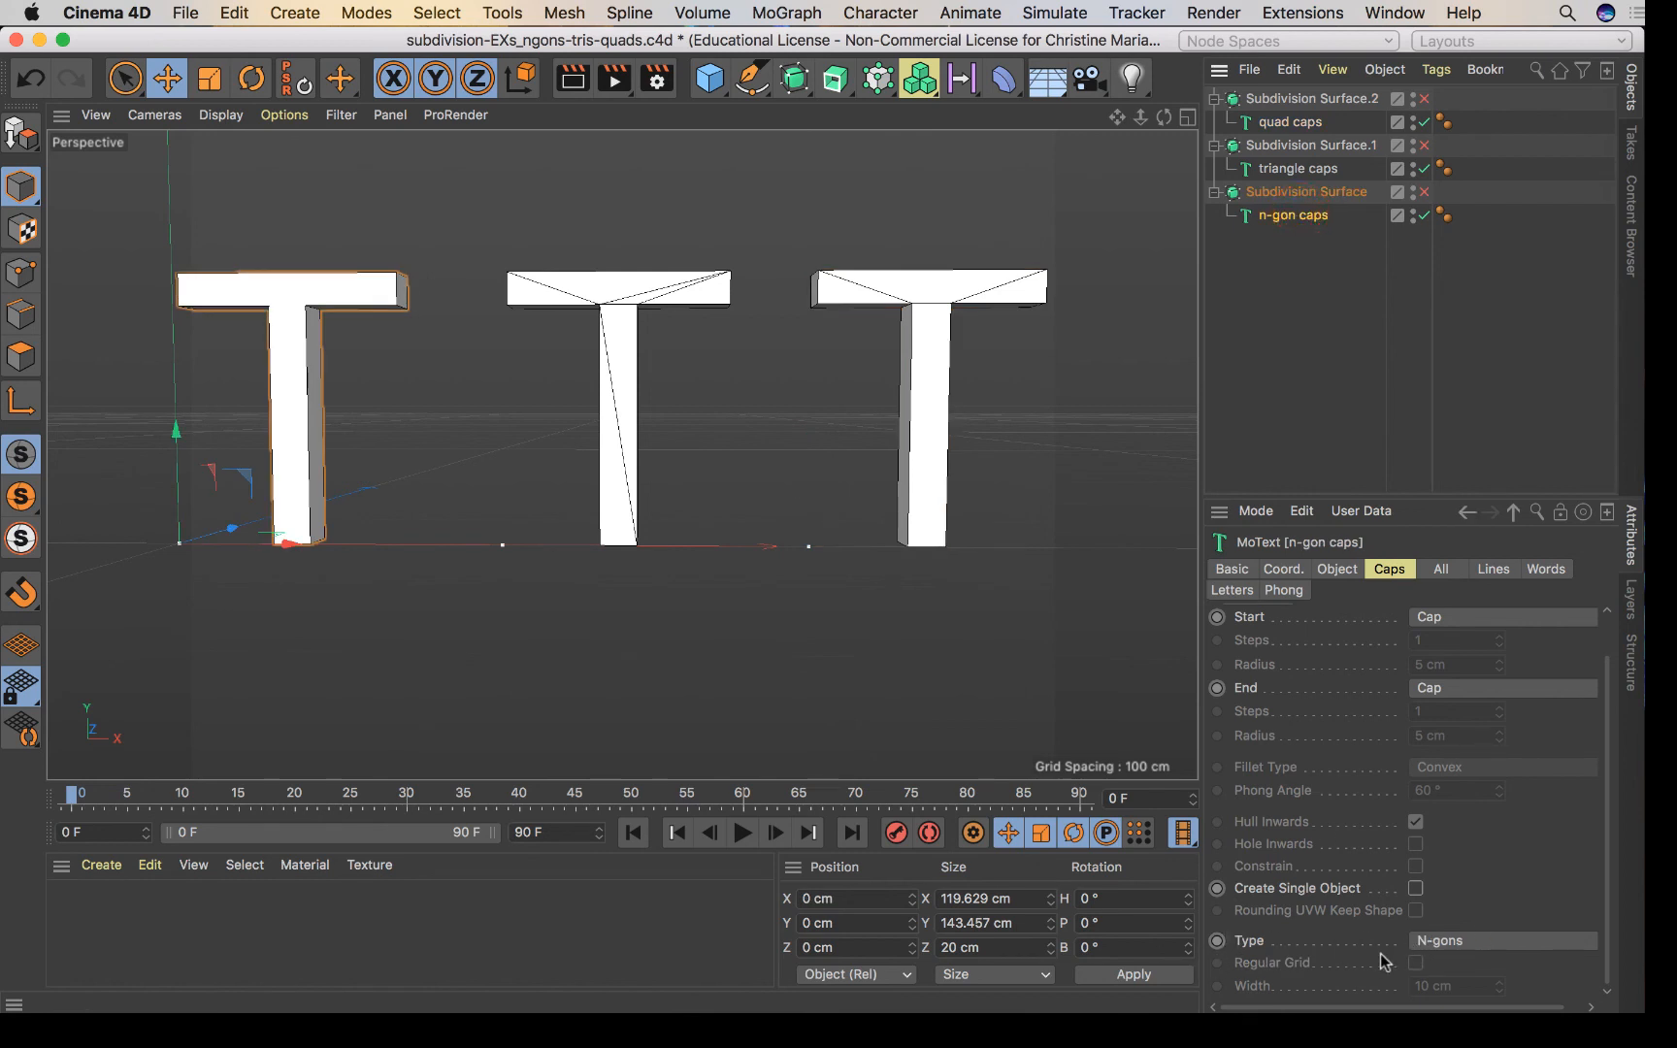
# Return to knobs.c4d and disable the subdivision surfaces of both the wide knob and the button.
pyautogui.click(1368, 12)
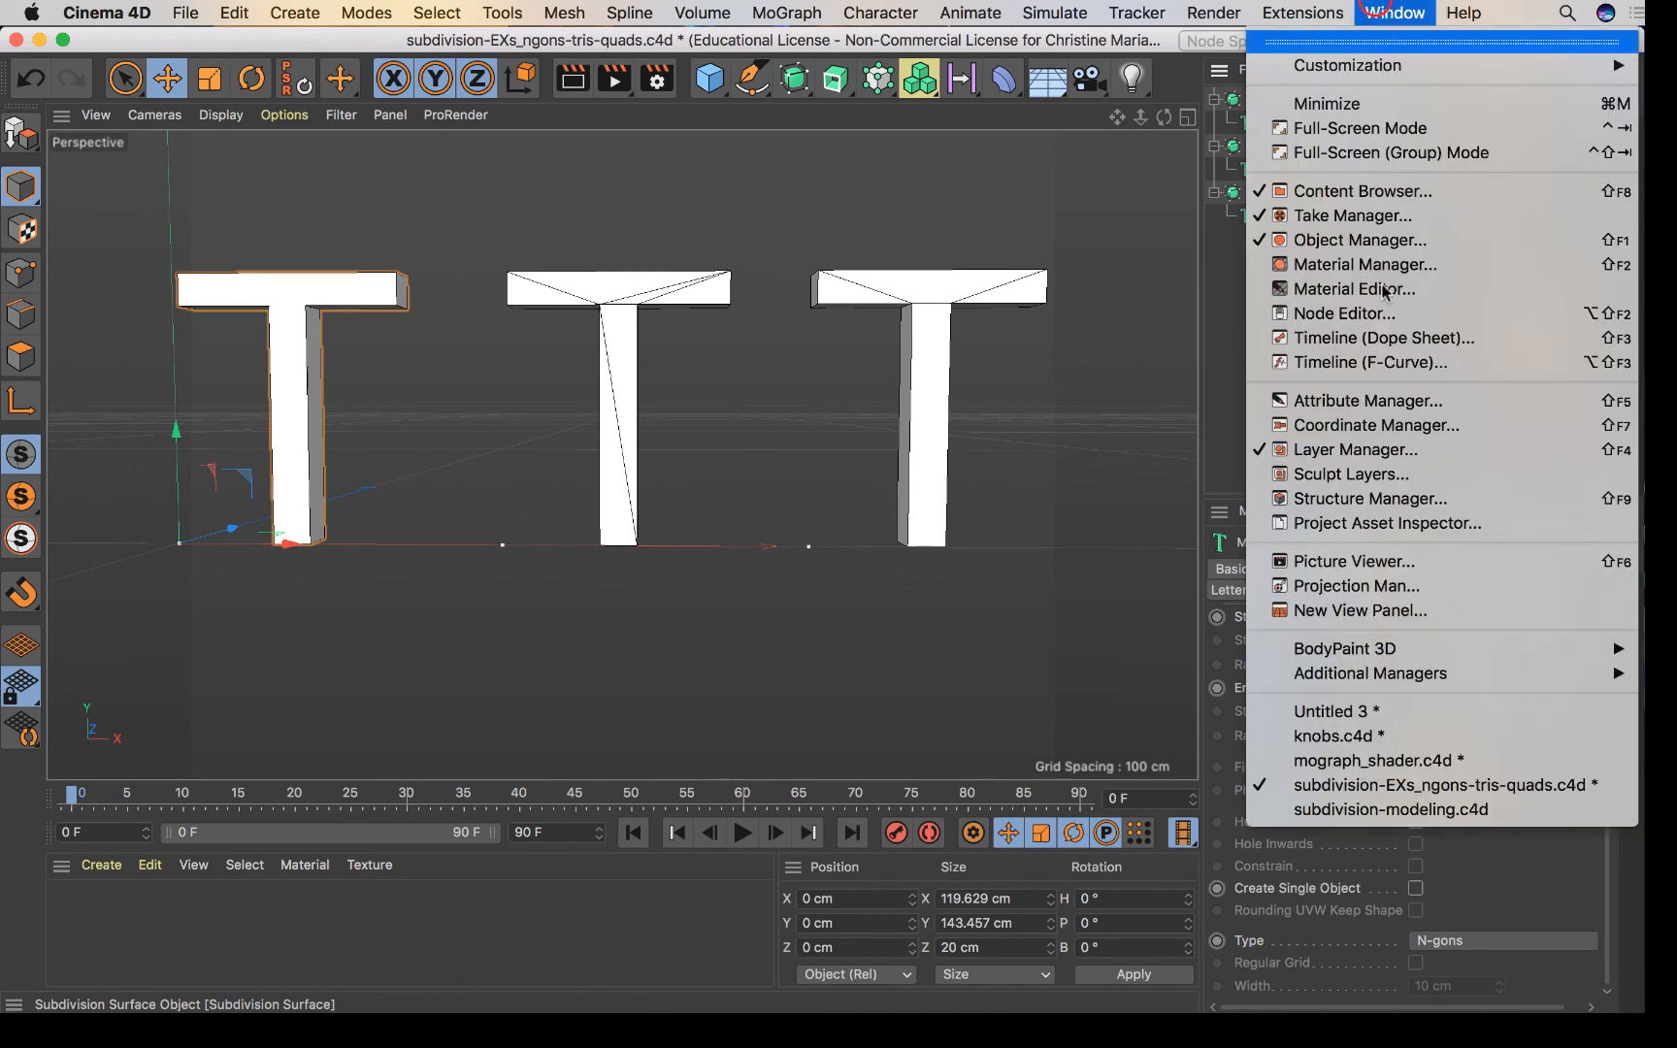
pyautogui.click(1382, 744)
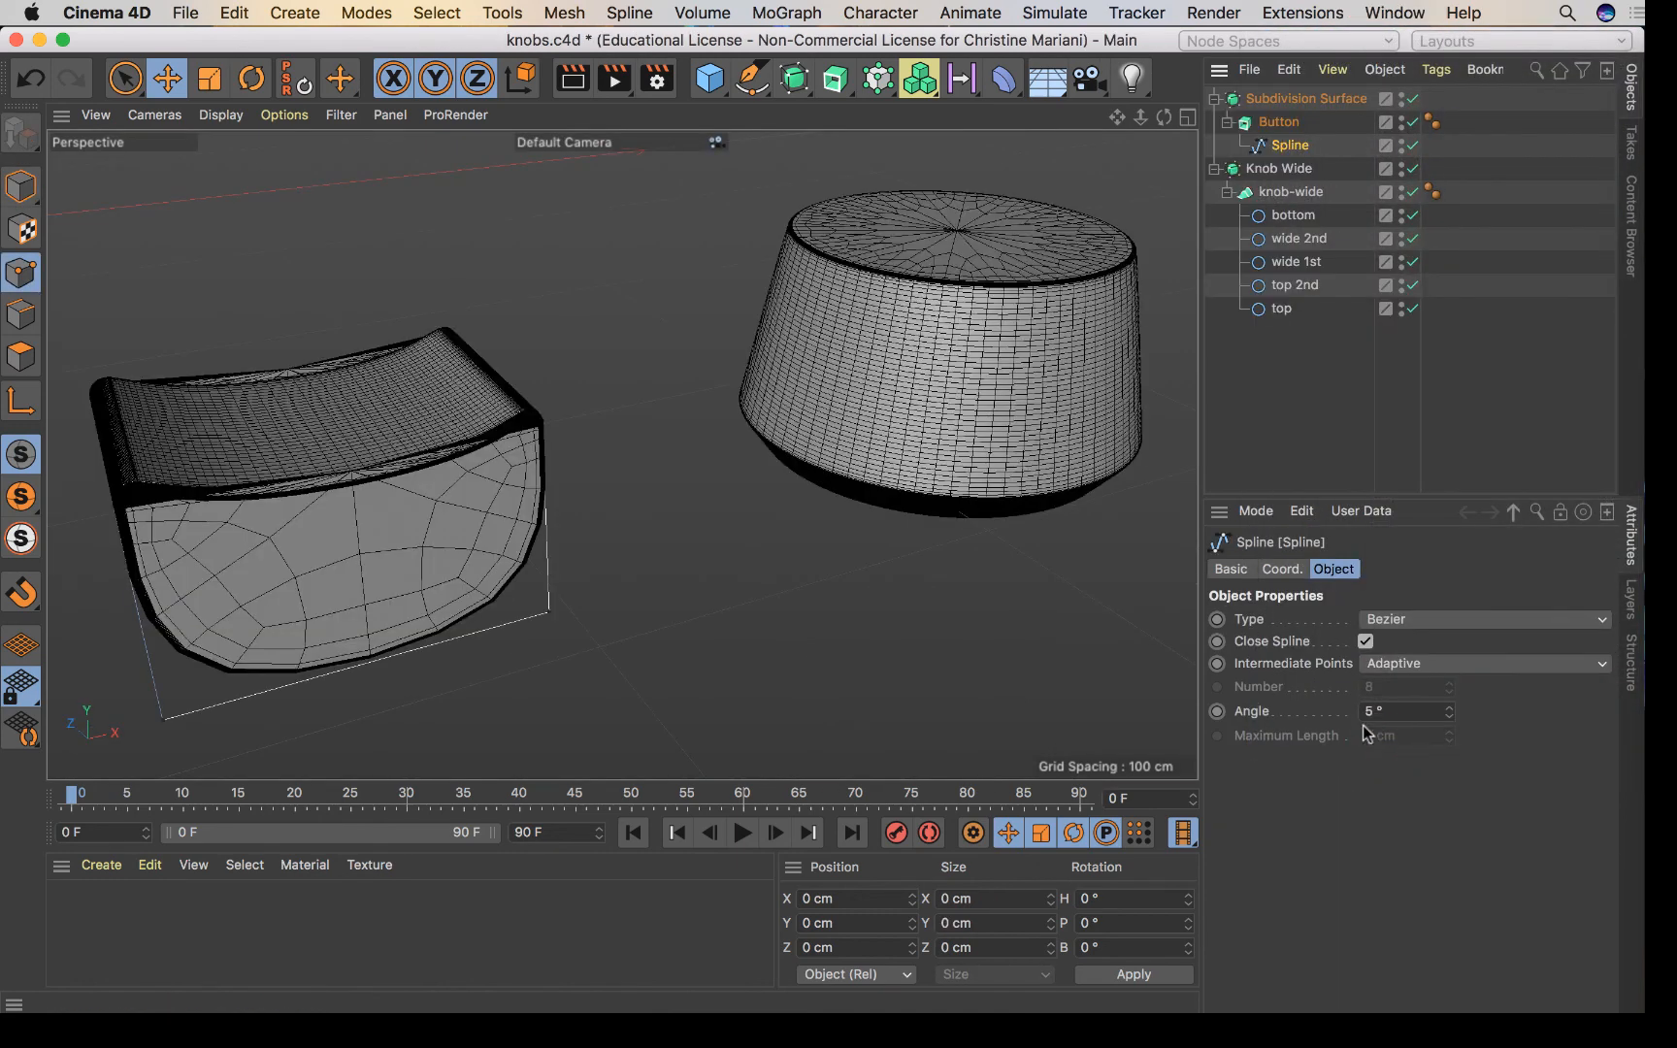
pyautogui.click(1412, 168)
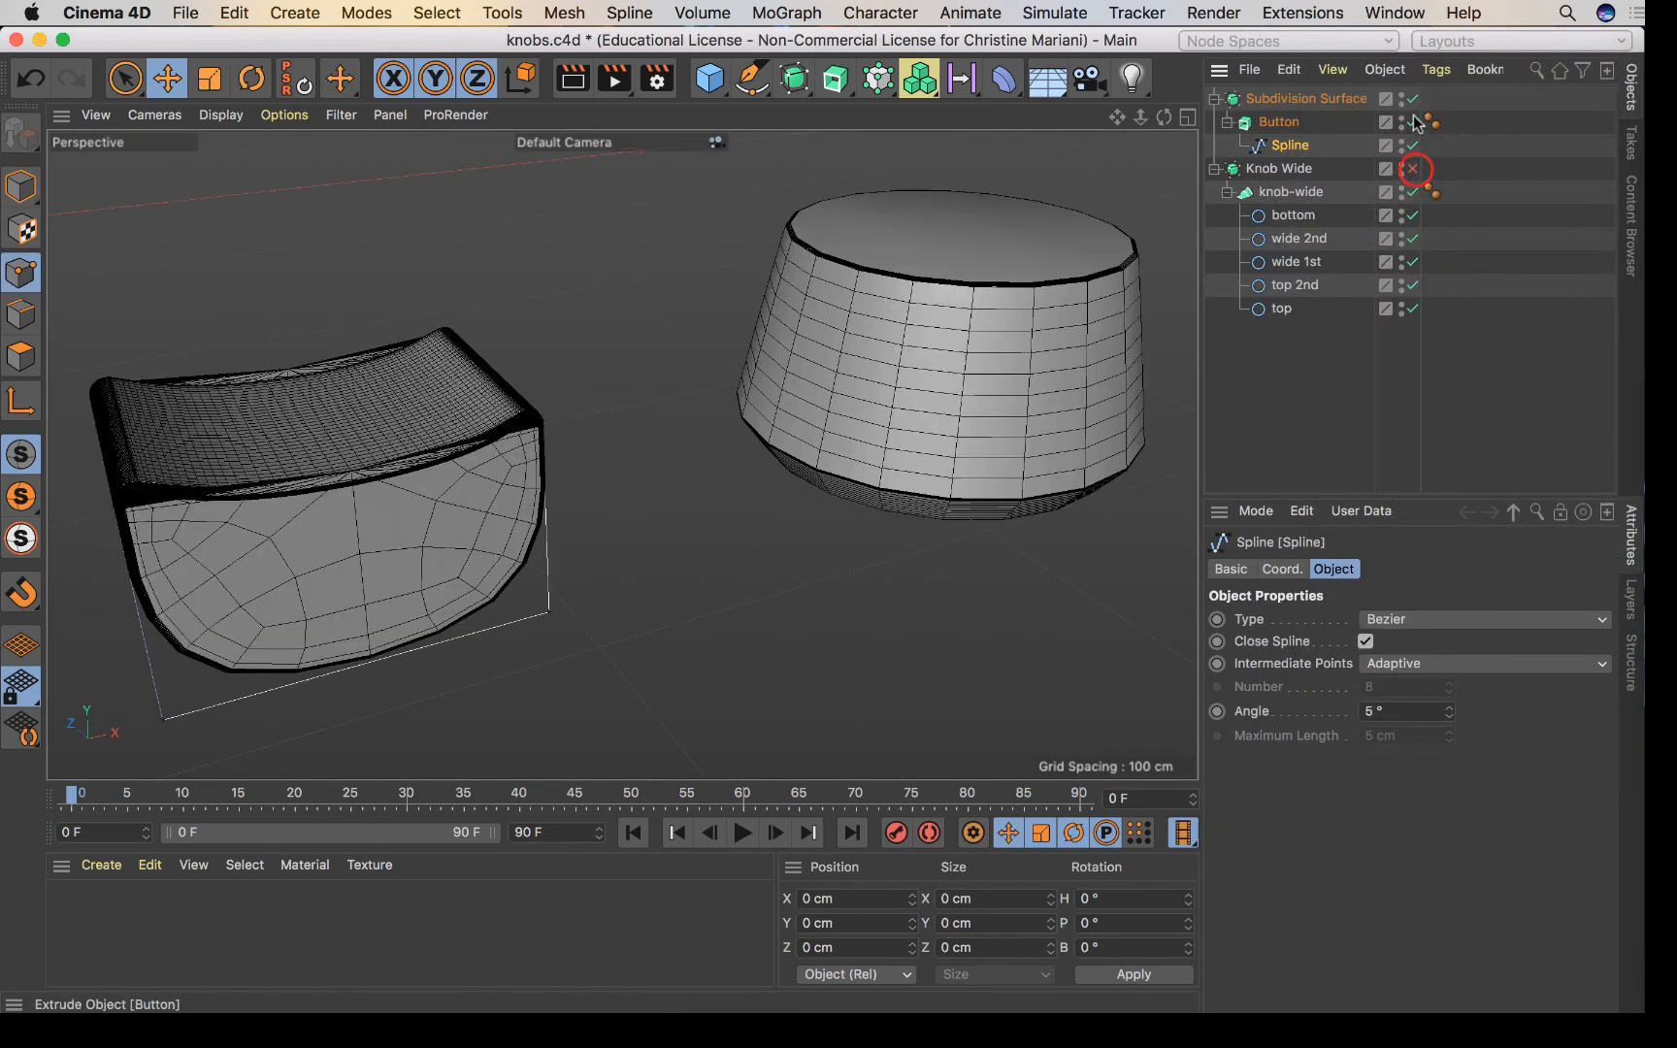
pyautogui.click(1412, 98)
# Check the caps settings and caps type of the knob-wide loft and the Button extrusion.
pyautogui.click(1286, 192)
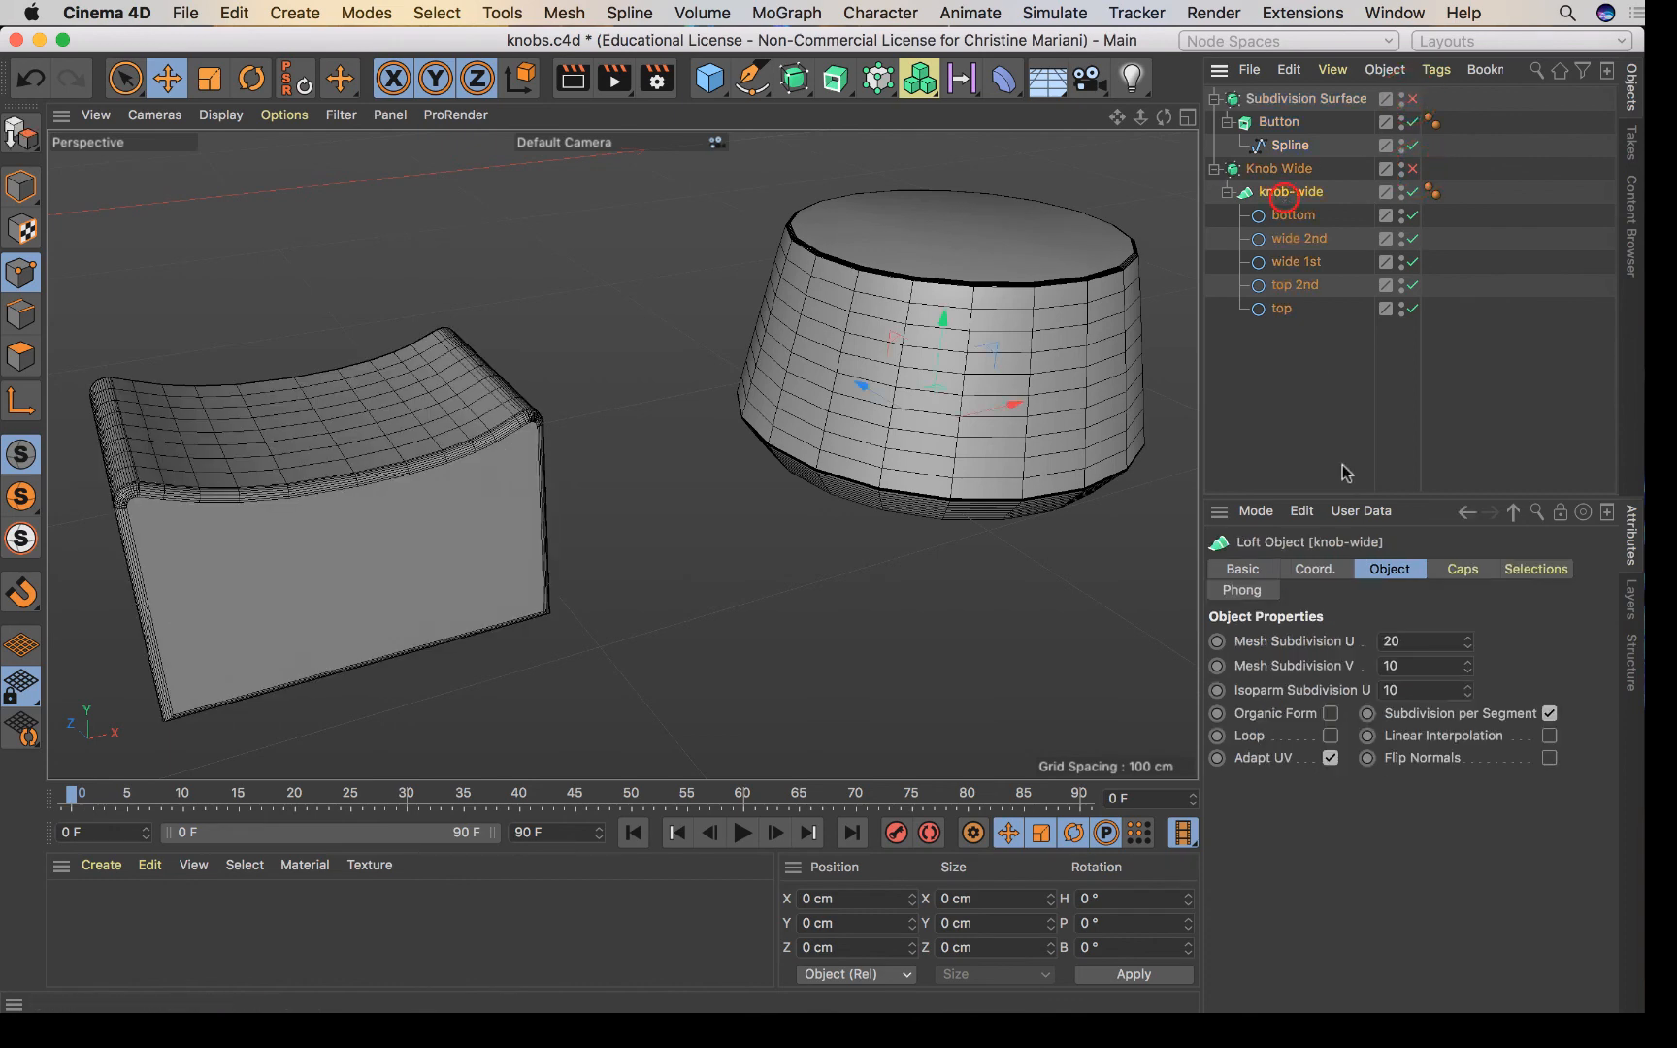
pyautogui.click(1462, 570)
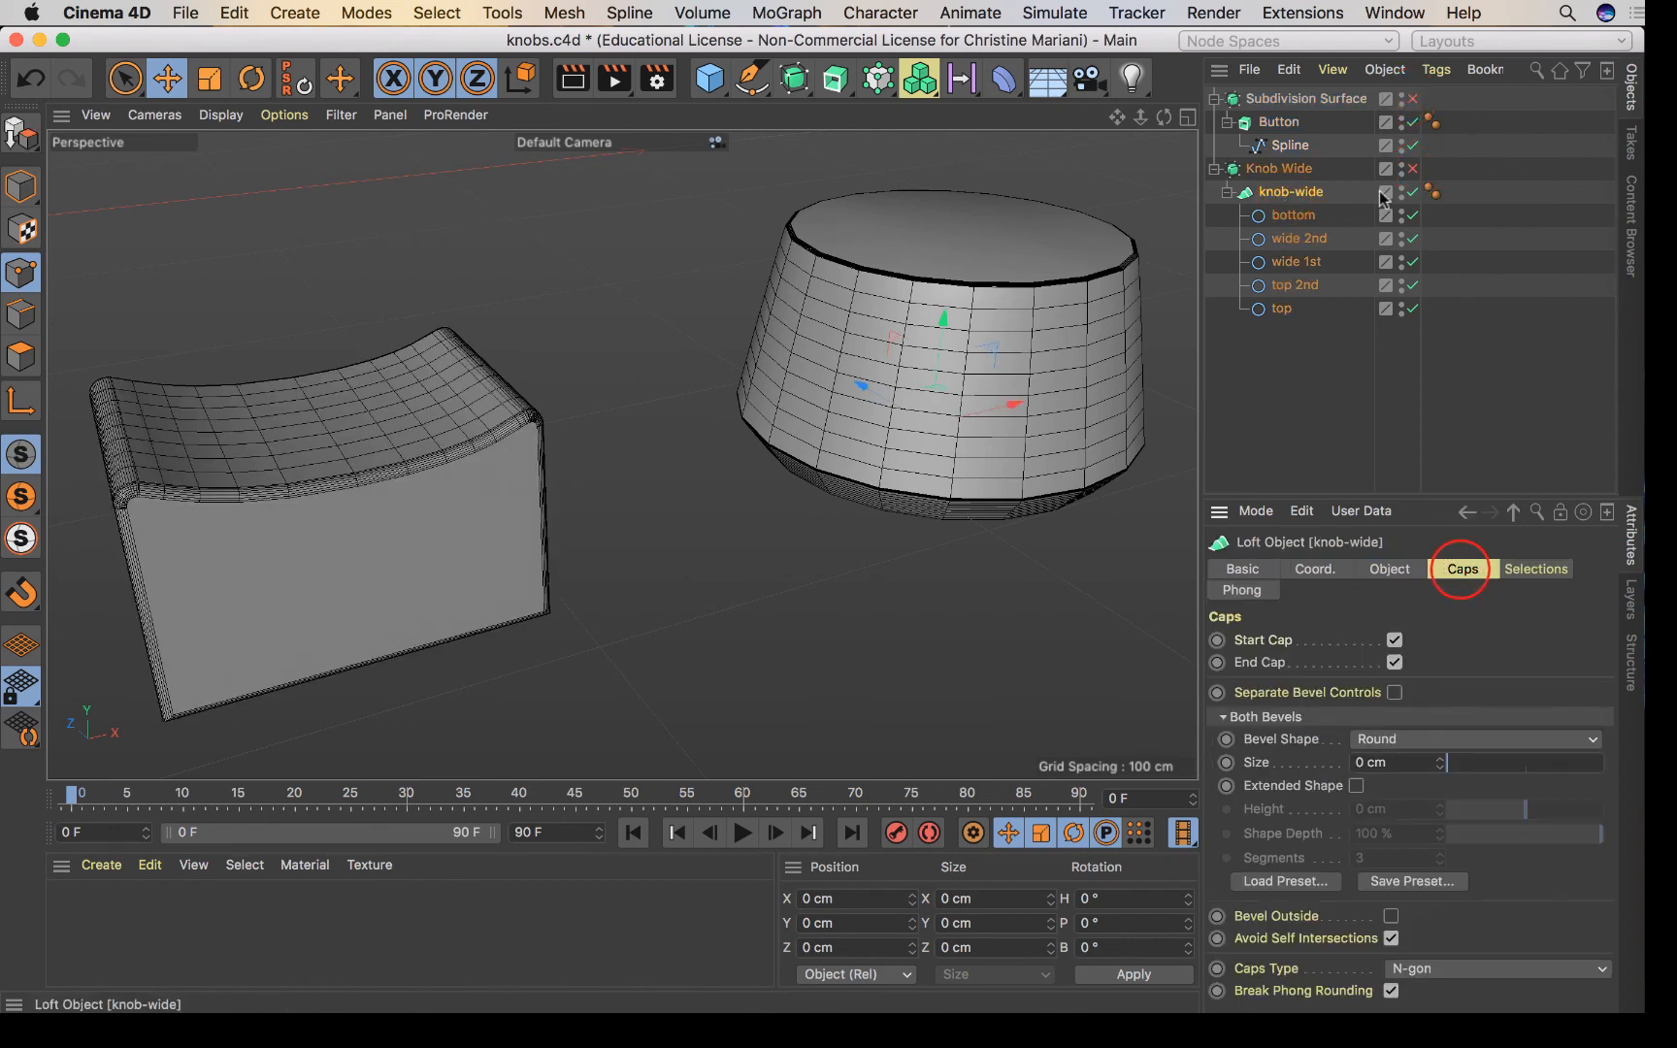
pyautogui.click(1291, 124)
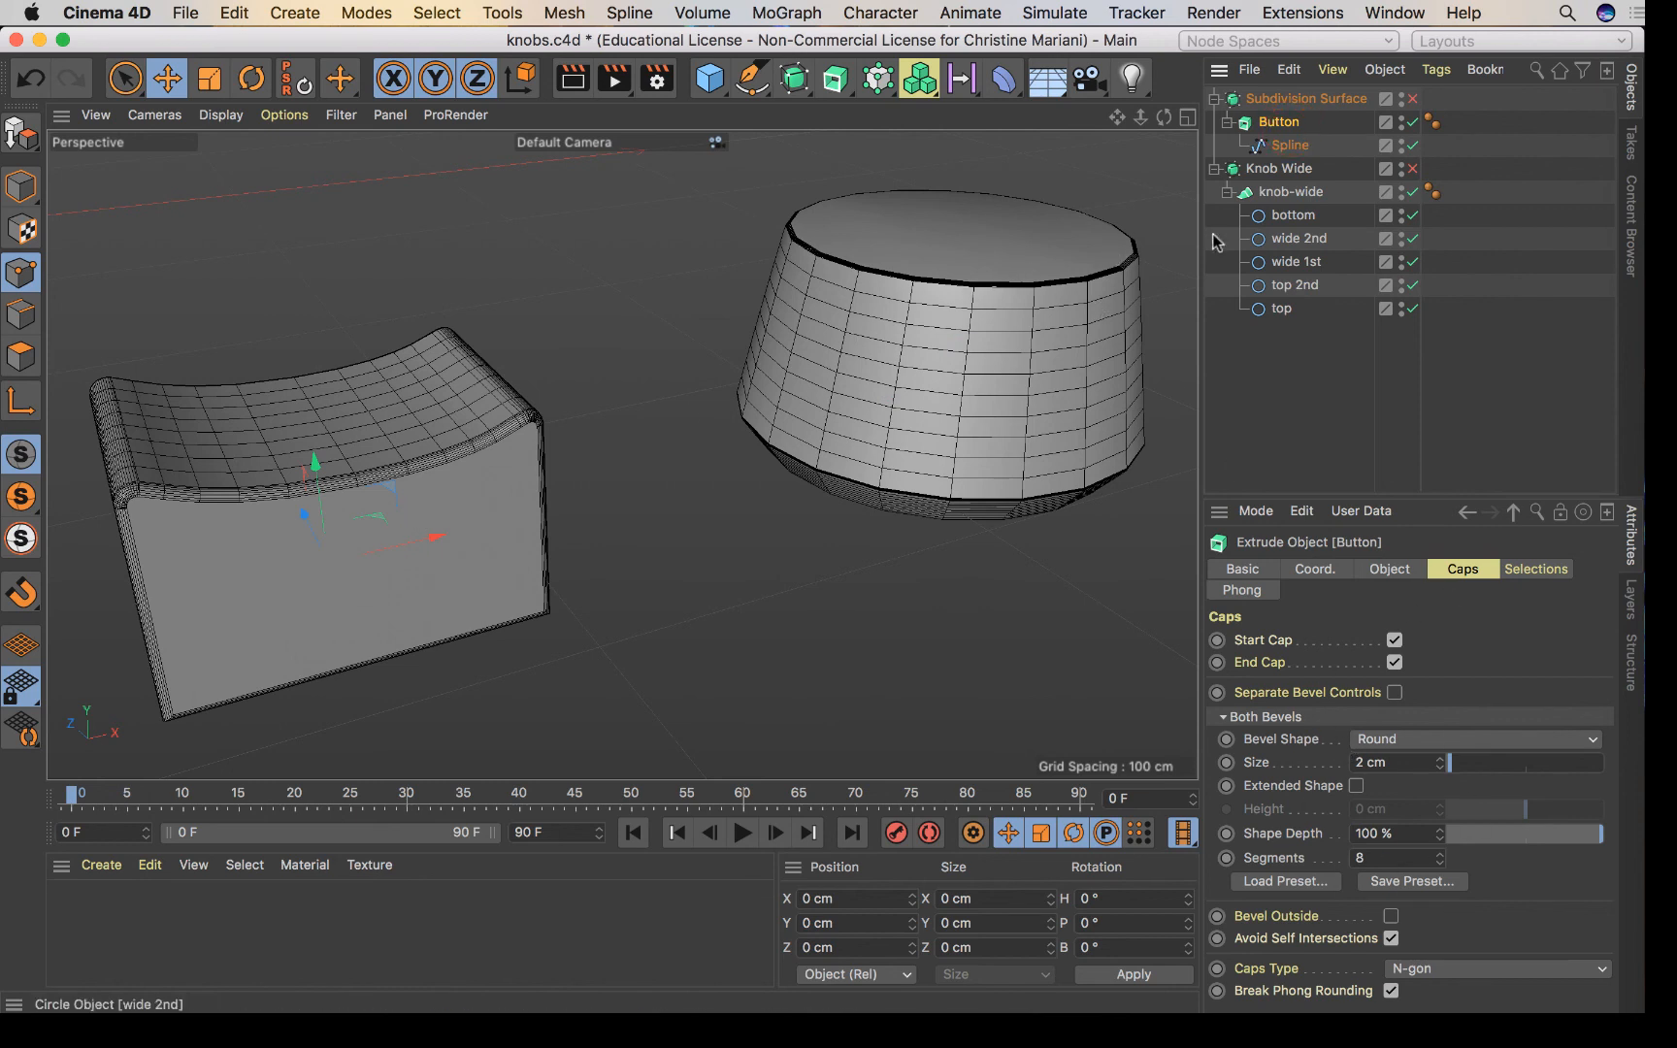
pyautogui.click(718, 82)
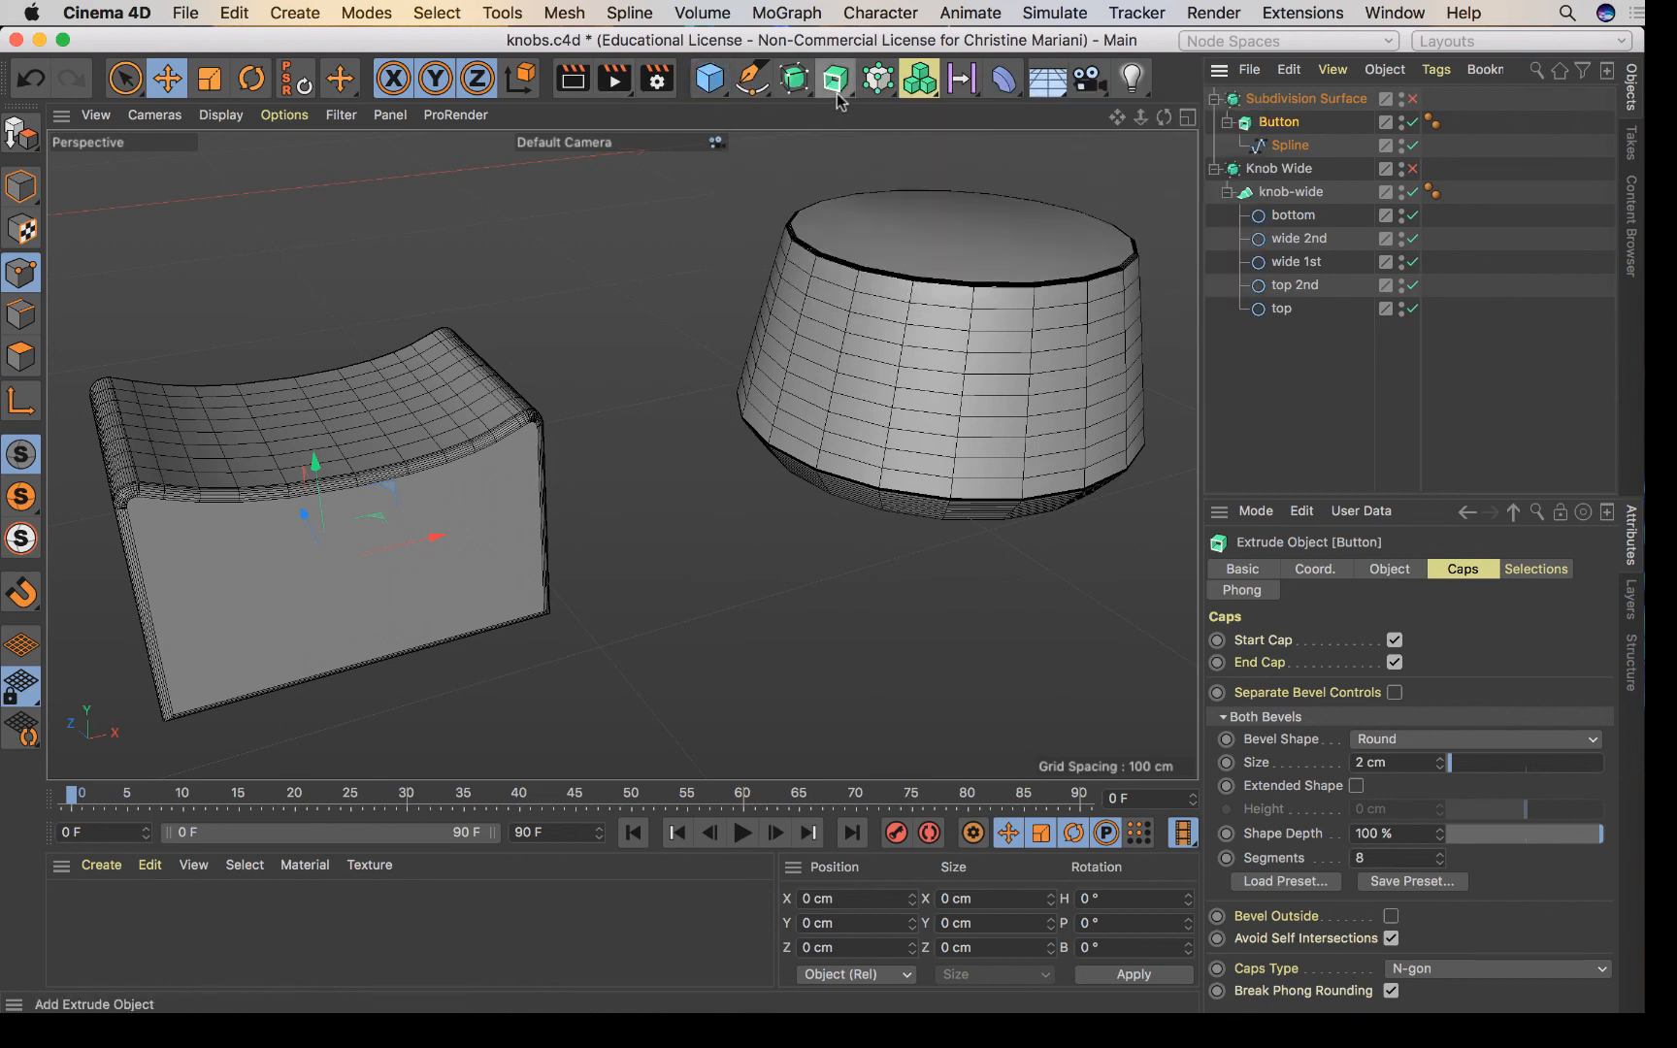
pyautogui.click(838, 87)
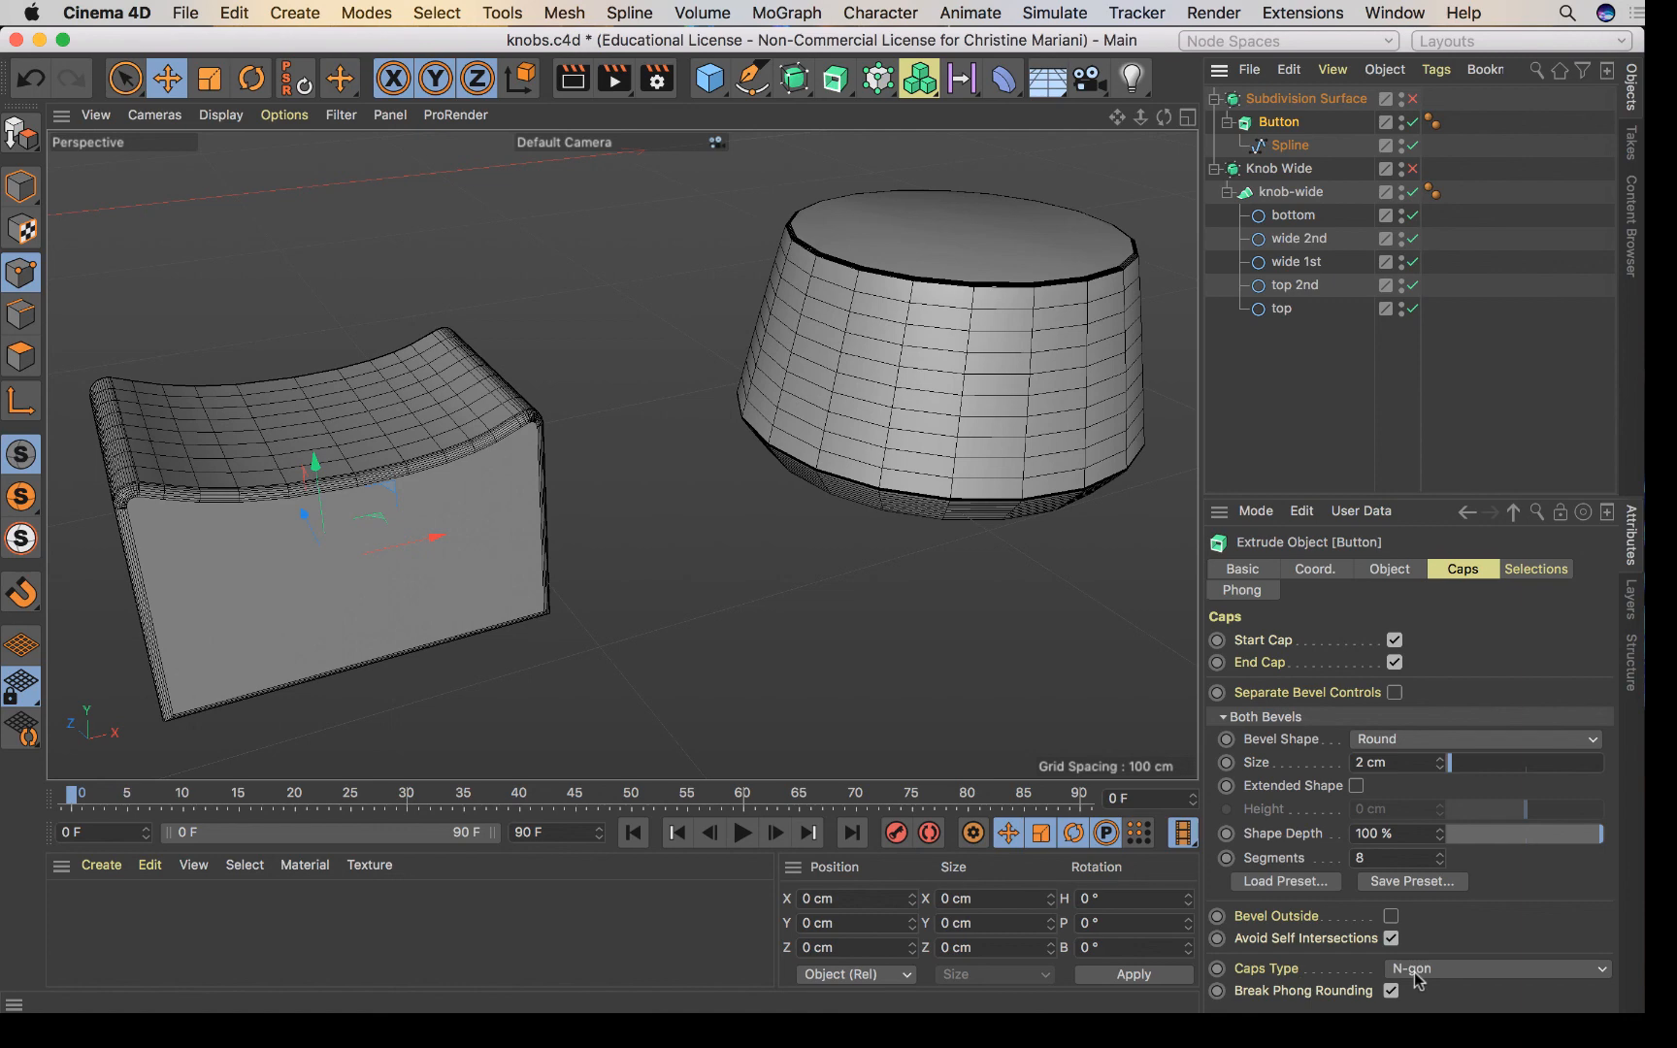
# Enable the subdivision surfaces of the button and the wide knob again, and switch to subdivision-EXs_ngons-tris-quads.c4d.
pyautogui.click(1413, 98)
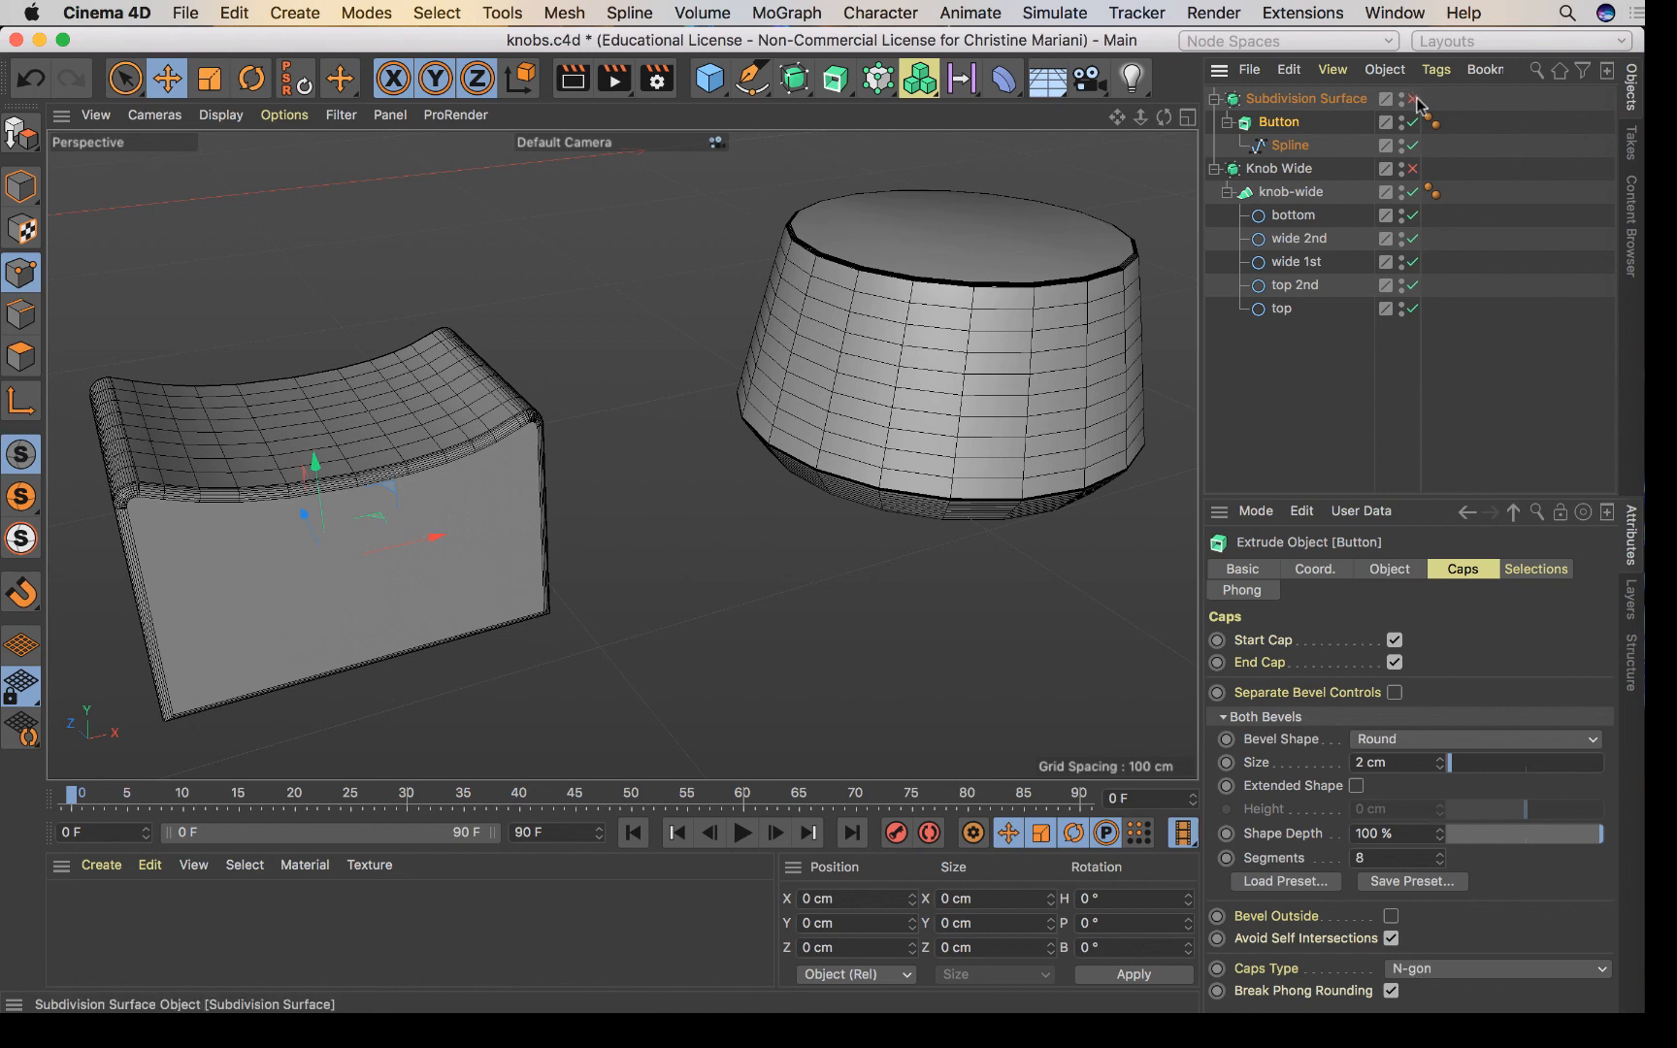
pyautogui.click(1414, 169)
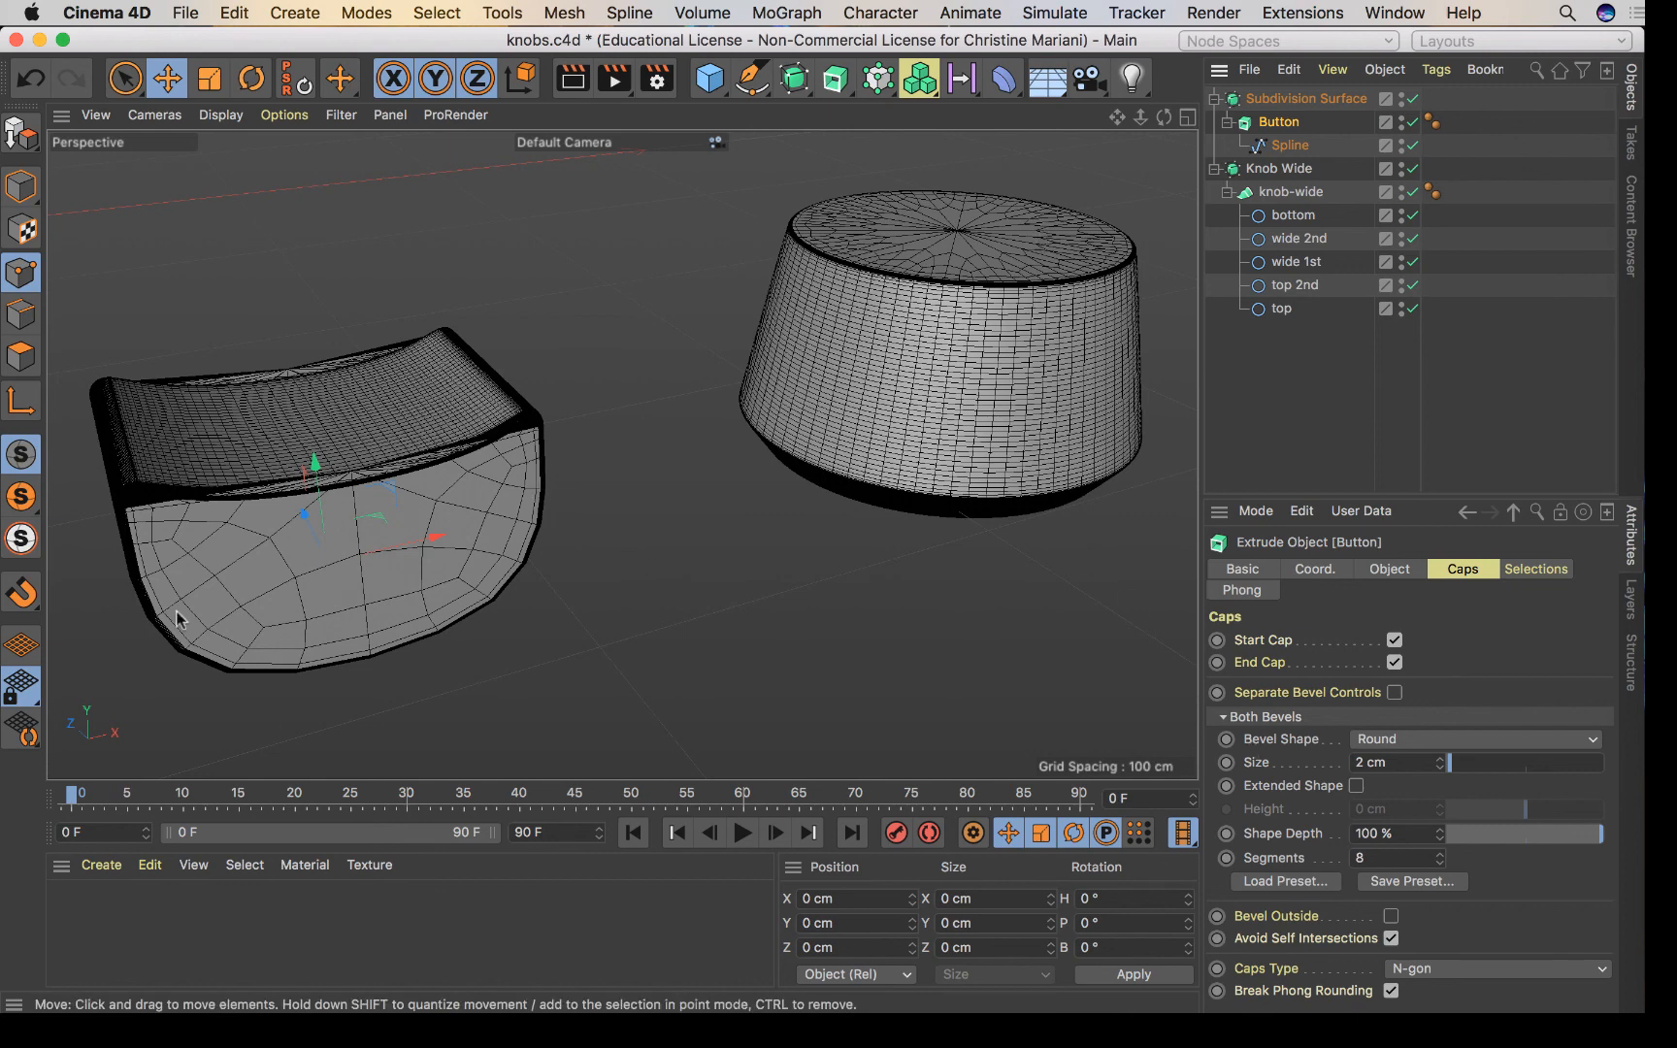
pyautogui.click(1398, 12)
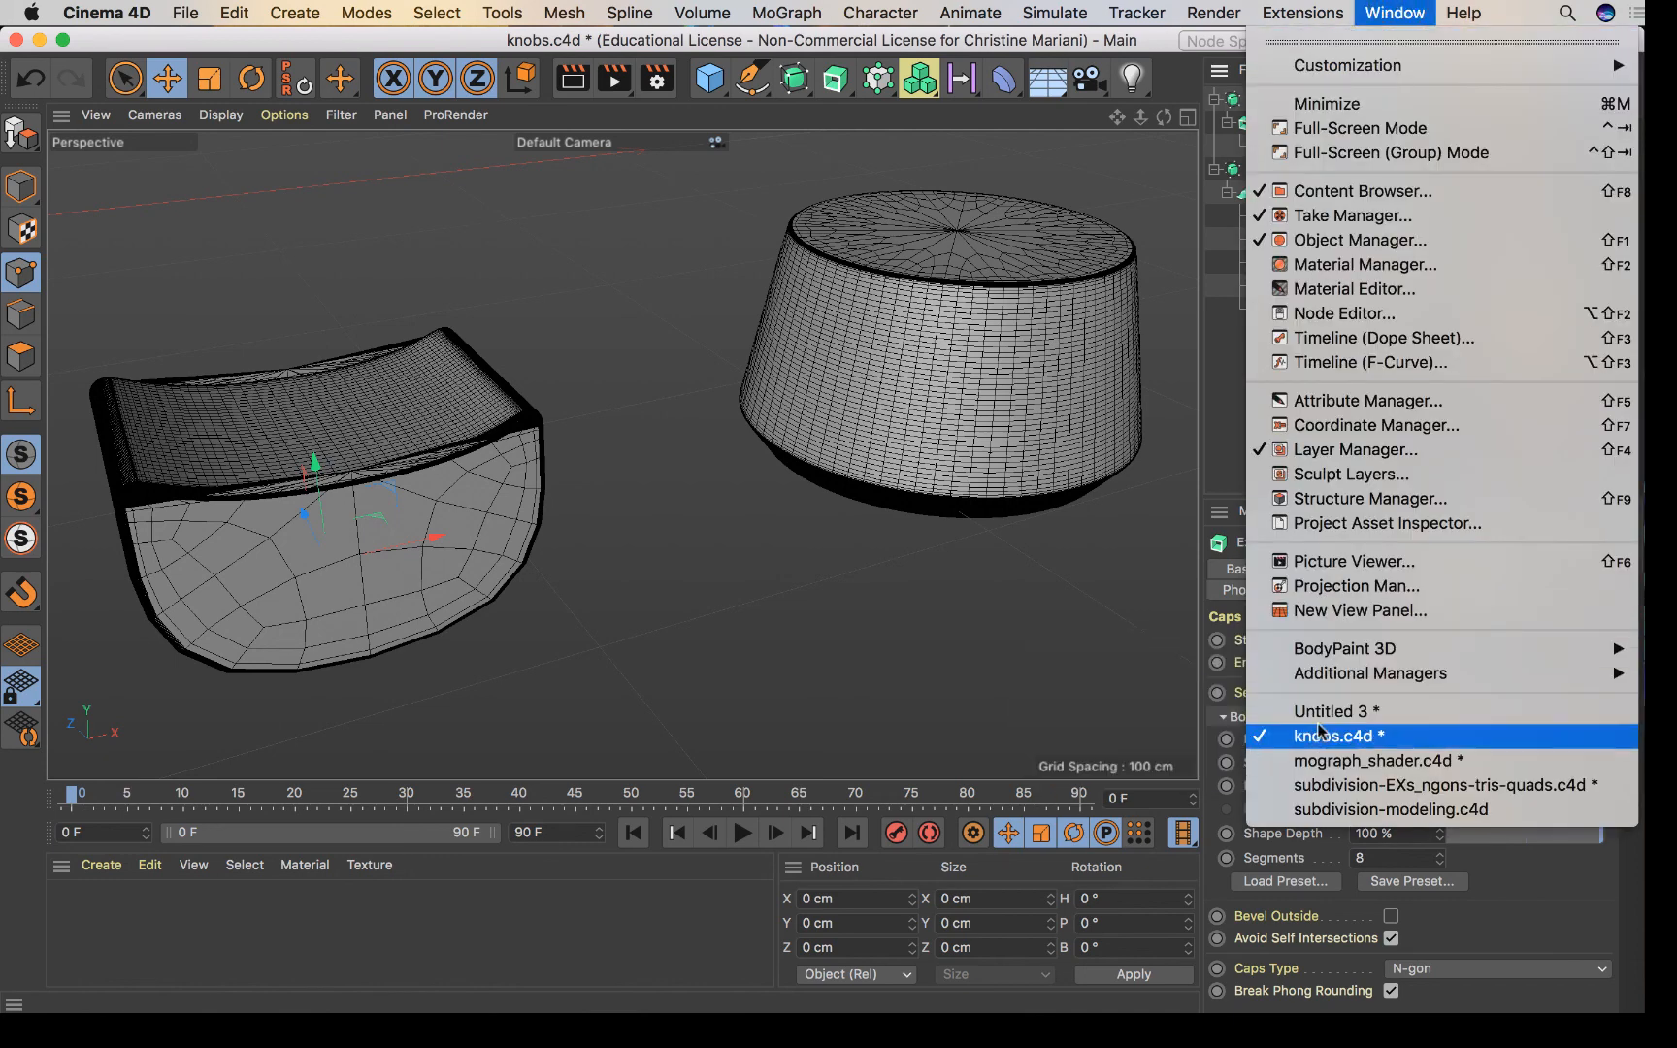
pyautogui.click(1325, 784)
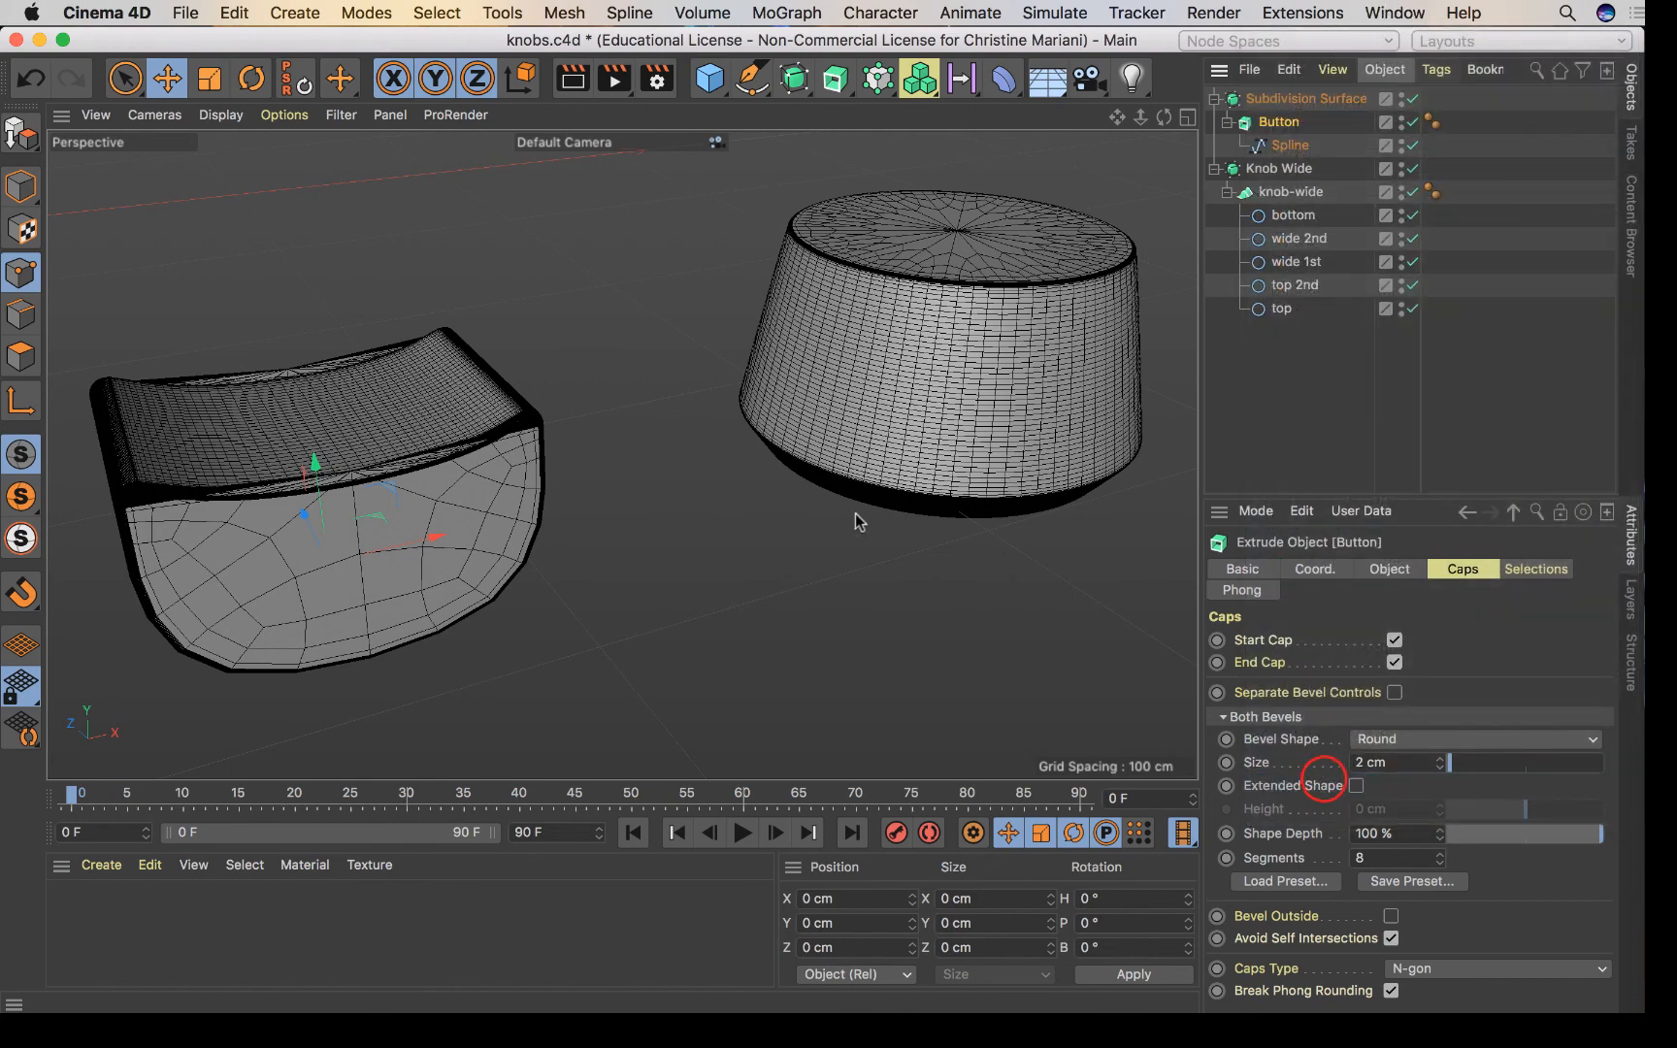